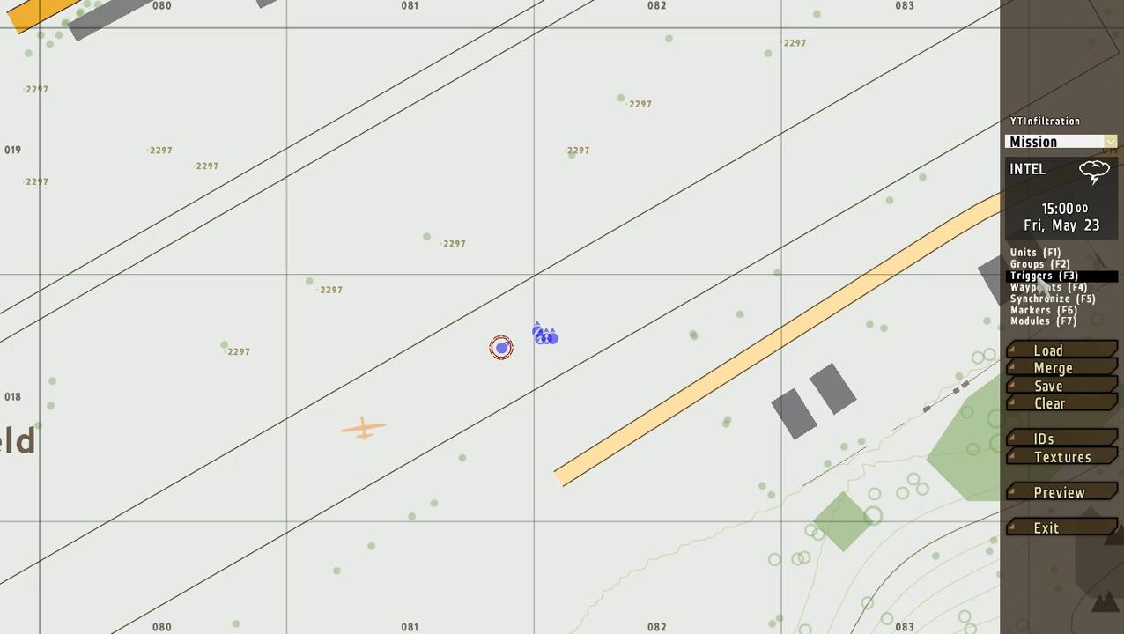
# Delete the group of blue units standing just east of the Rifleman on the airfield
pyautogui.click(1033, 265)
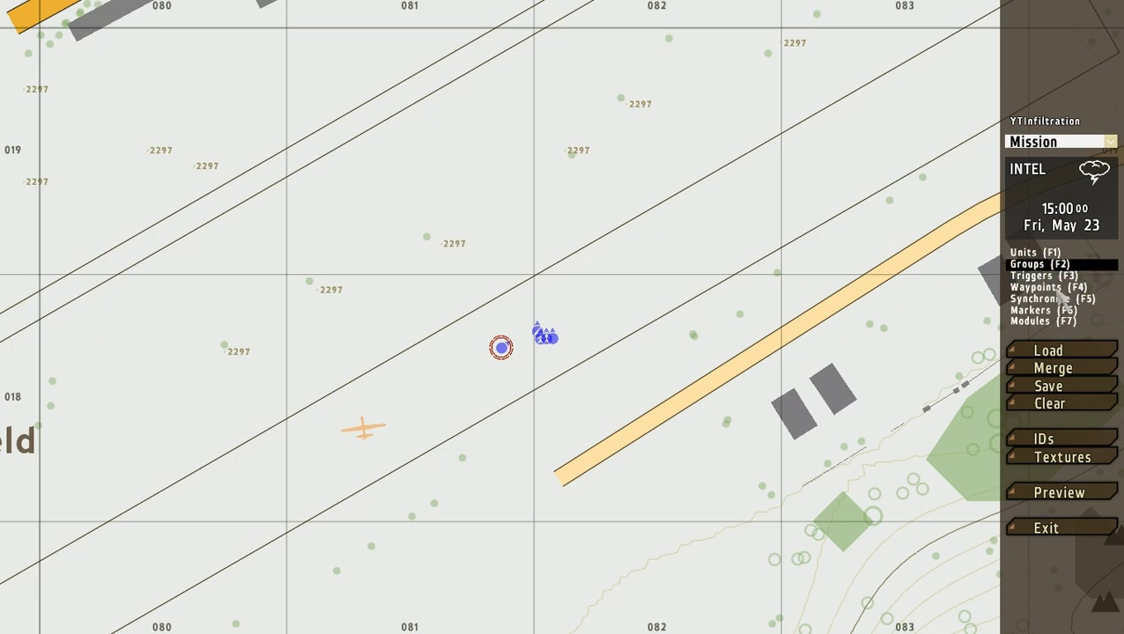
pyautogui.scroll(2, 607, 299)
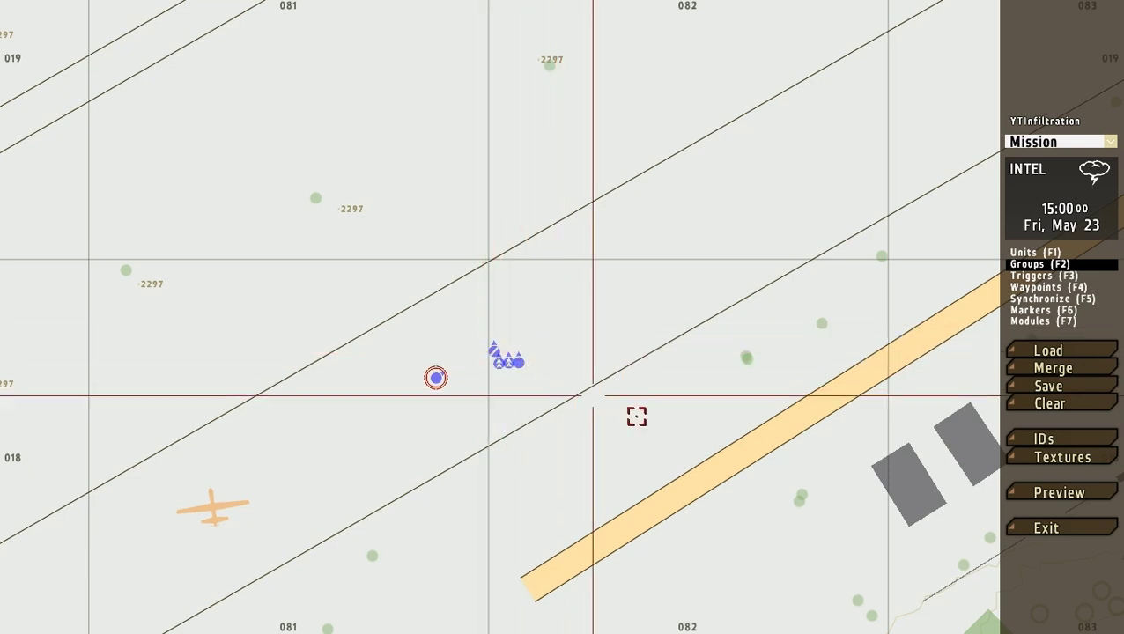
pyautogui.scroll(1, 608, 392)
pyautogui.scroll(1, 601, 379)
pyautogui.moveTo(420, 298); pyautogui.dragTo(548, 397)
pyautogui.press('Delete')
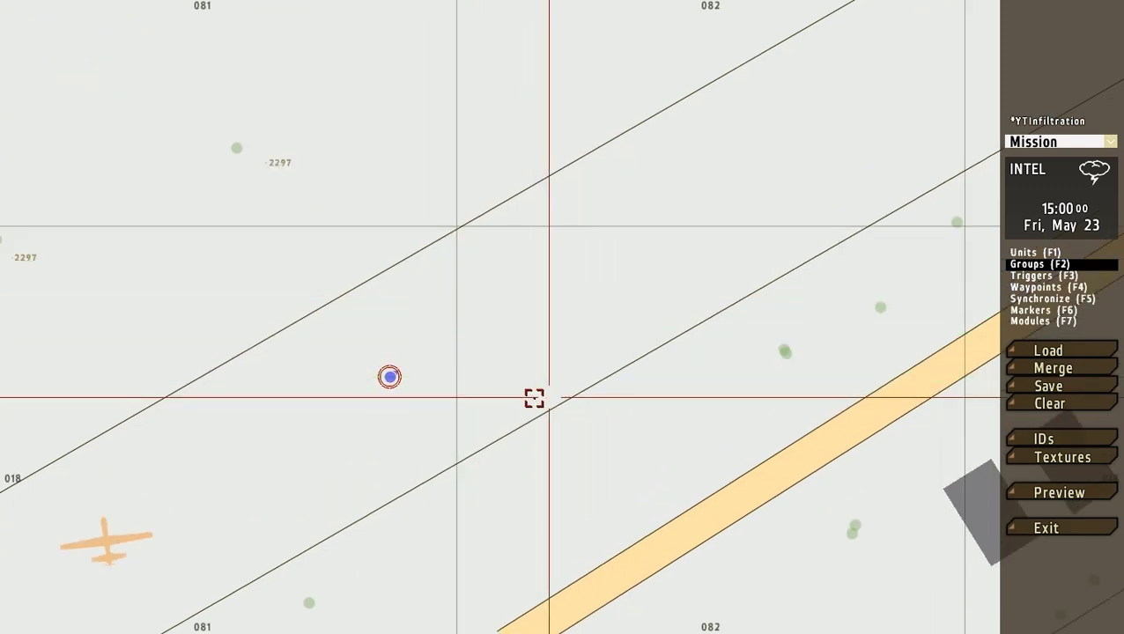
# Move the Rifleman from the airfield near Loy Manara across the map to the village of Jilavur
pyautogui.moveTo(533, 398); pyautogui.dragTo(712, 337, button='right')
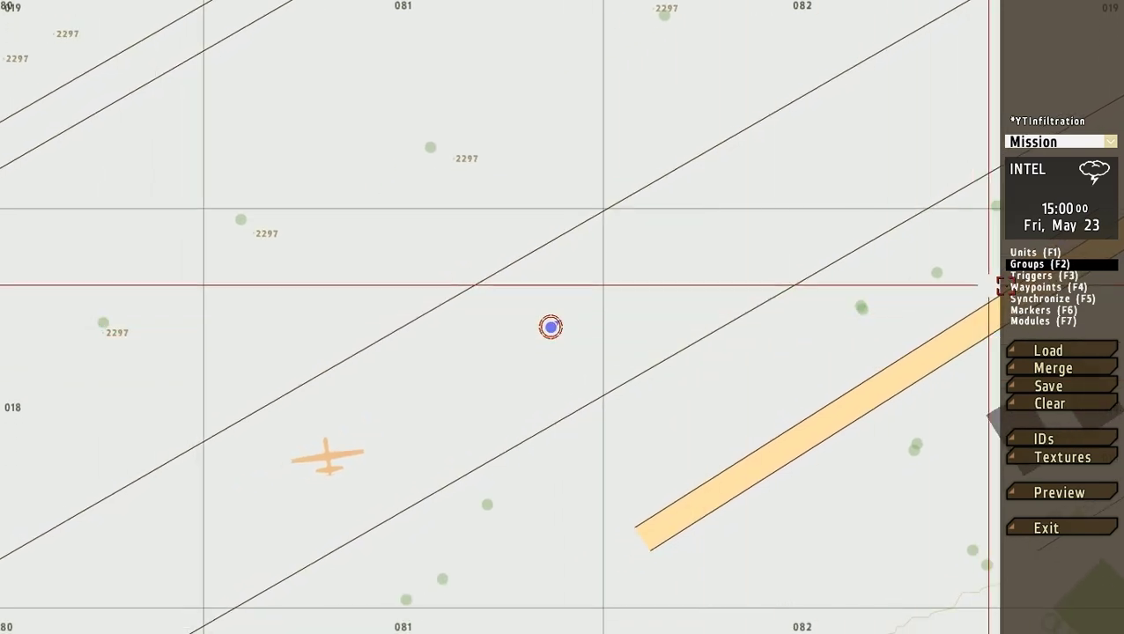
pyautogui.click(1039, 276)
pyautogui.moveTo(817, 261); pyautogui.dragTo(595, 309, button='right')
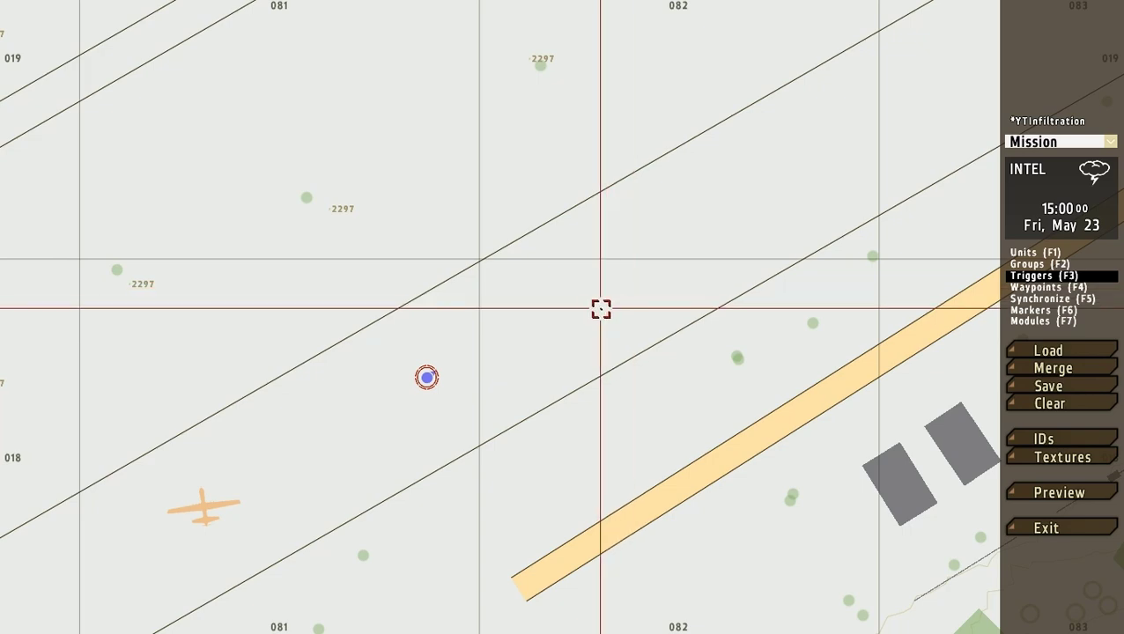
pyautogui.scroll(-5, 518, 316)
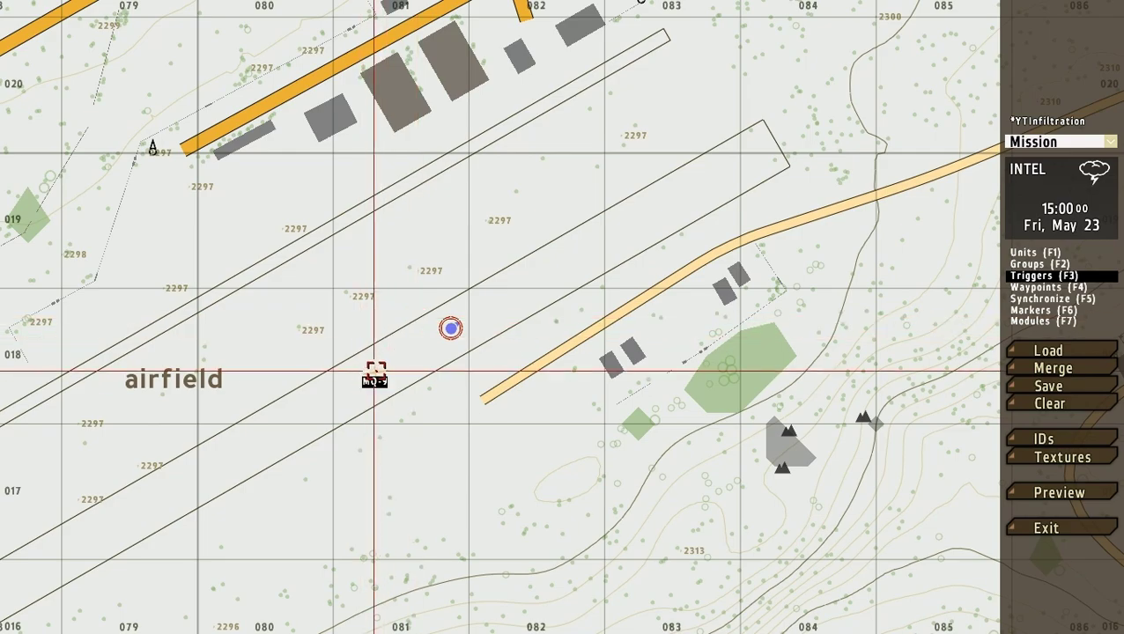
pyautogui.scroll(-7, 452, 330)
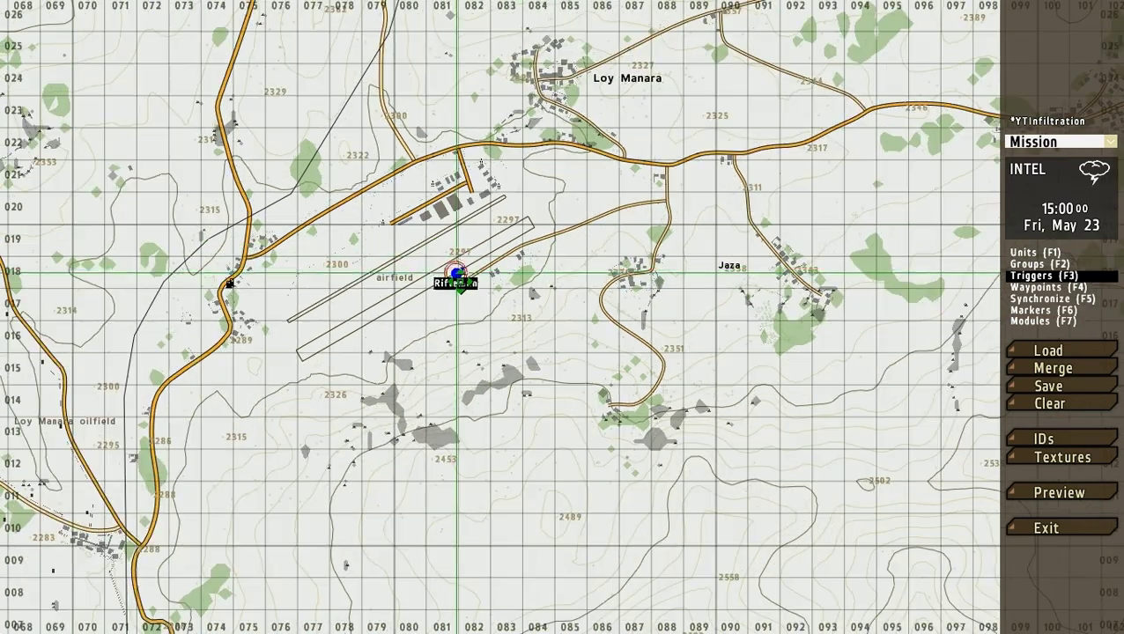
pyautogui.moveTo(456, 275)
pyautogui.mouseDown()
pyautogui.moveTo(471, 313)
pyautogui.moveTo(452, 304)
pyautogui.moveTo(437, 258)
pyautogui.moveTo(455, 275)
pyautogui.moveTo(421, 251)
pyautogui.moveTo(434, 275)
pyautogui.mouseUp()
pyautogui.scroll(4, 452, 304)
pyautogui.scroll(3, 449, 300)
pyautogui.scroll(-2, 432, 258)
pyautogui.scroll(5, 449, 267)
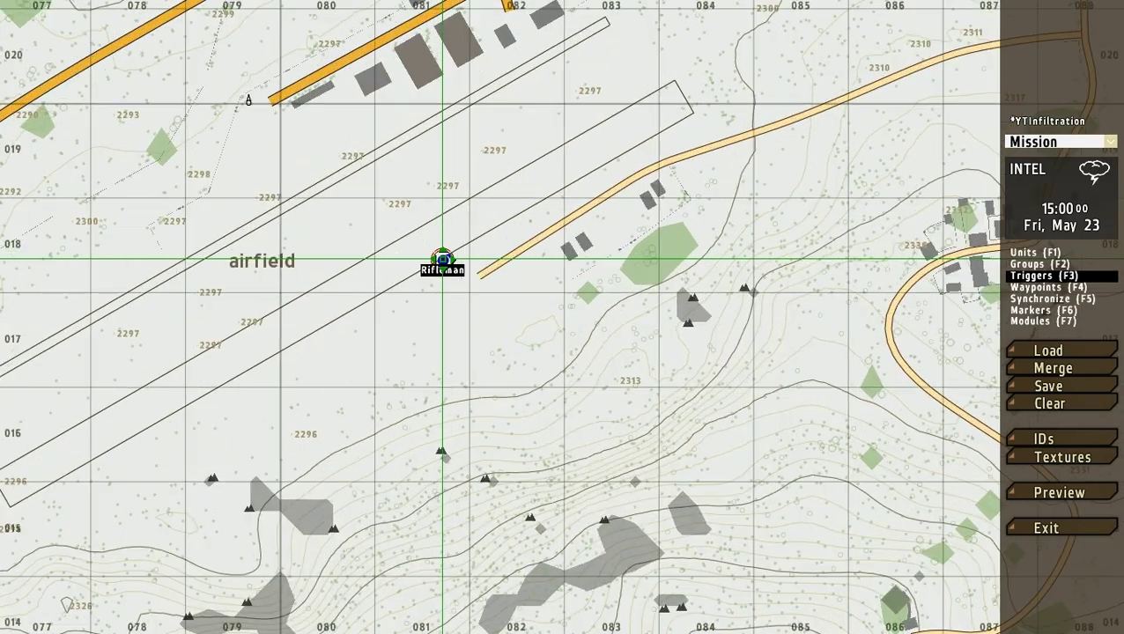
pyautogui.scroll(-3, 450, 268)
pyautogui.scroll(2, 426, 251)
pyautogui.moveTo(515, 359); pyautogui.dragTo(409, 396)
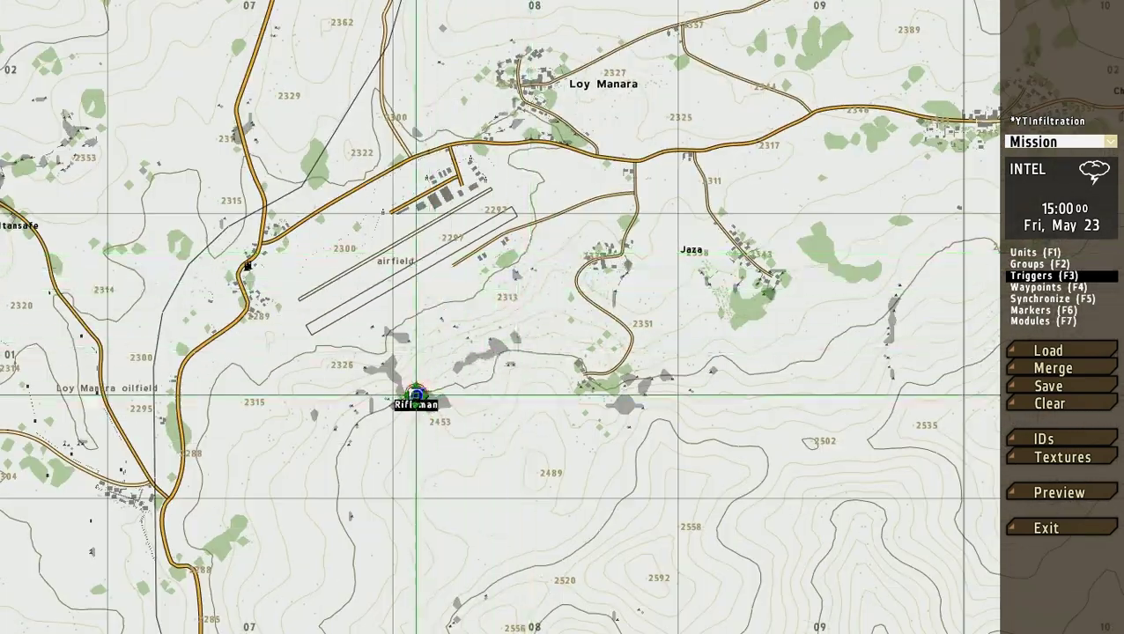
pyautogui.scroll(1, 410, 398)
pyautogui.scroll(-5, 417, 447)
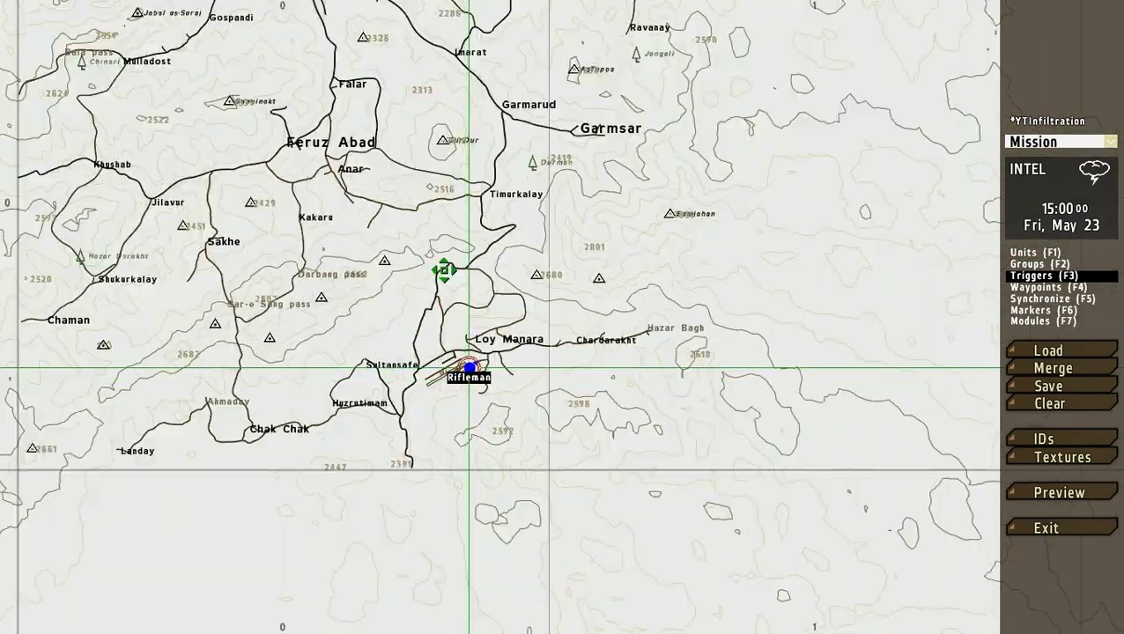
pyautogui.moveTo(405, 258); pyautogui.dragTo(159, 192)
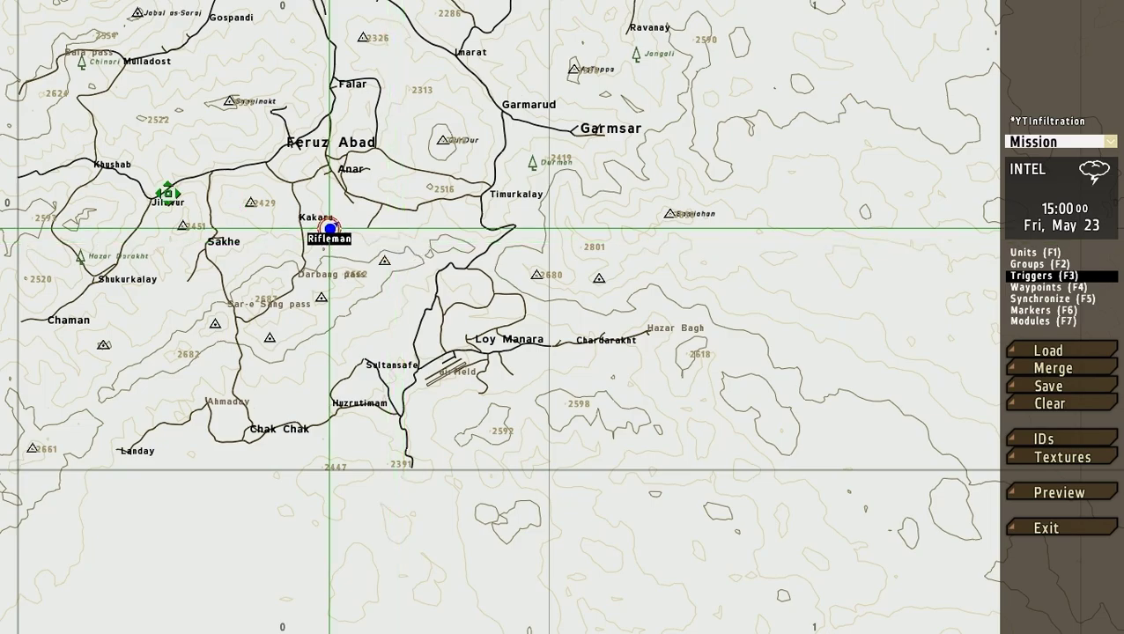
# Place the Rifleman on Jilavur's main road, just northwest of the walled compound
pyautogui.scroll(3, 158, 192)
pyautogui.scroll(5, 113, 186)
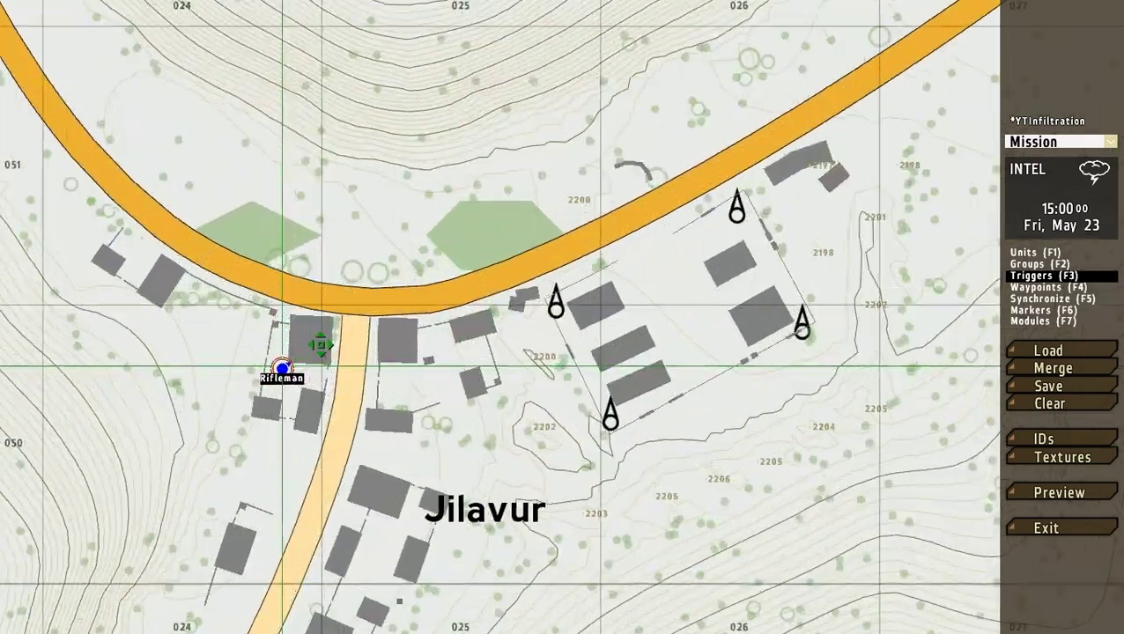
pyautogui.scroll(3, 318, 346)
pyautogui.moveTo(354, 306); pyautogui.dragTo(348, 255)
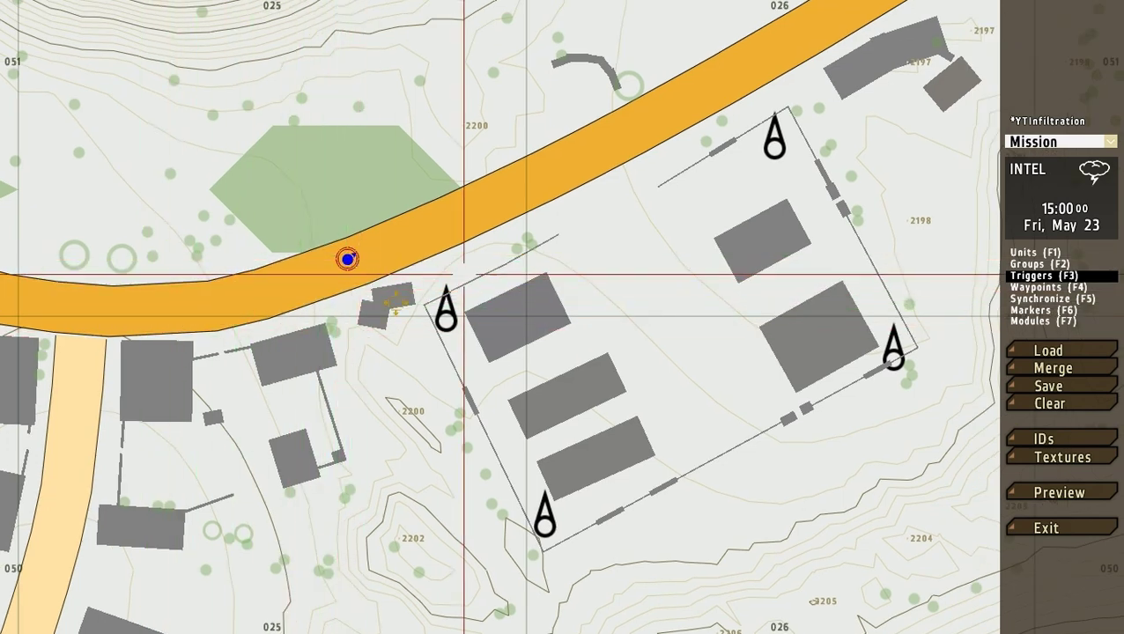
# Insert an OPFOR Russia Infantry group named Infantry Section on the main road northeast of the walled compound
pyautogui.moveTo(614, 269); pyautogui.dragTo(463, 325, button='right')
pyautogui.scroll(-2, 462, 325)
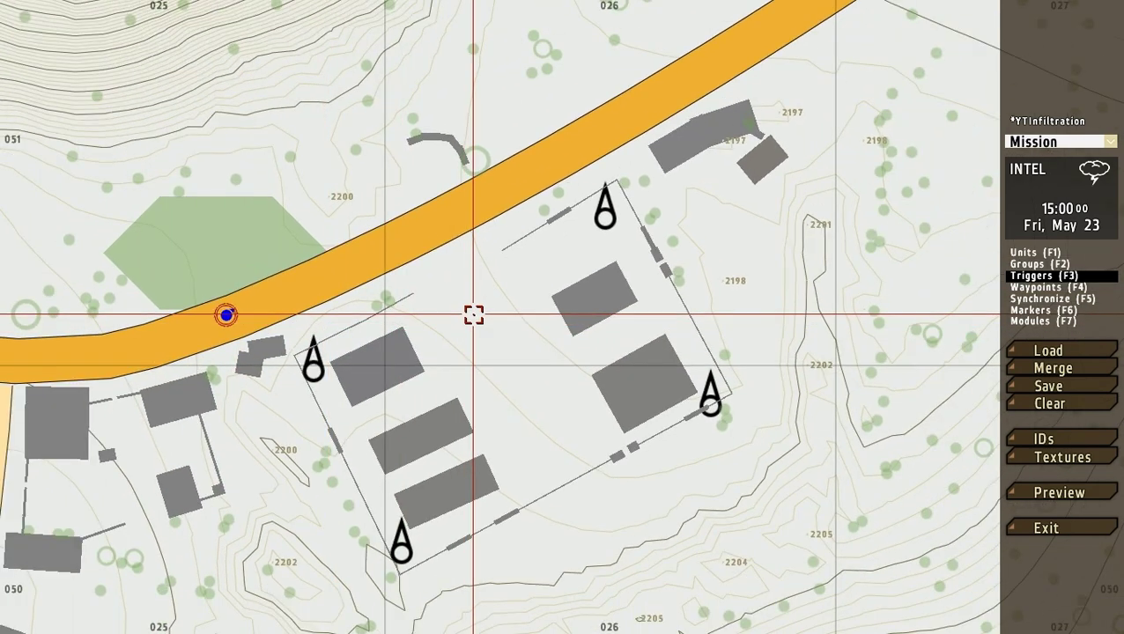
pyautogui.scroll(-2, 514, 310)
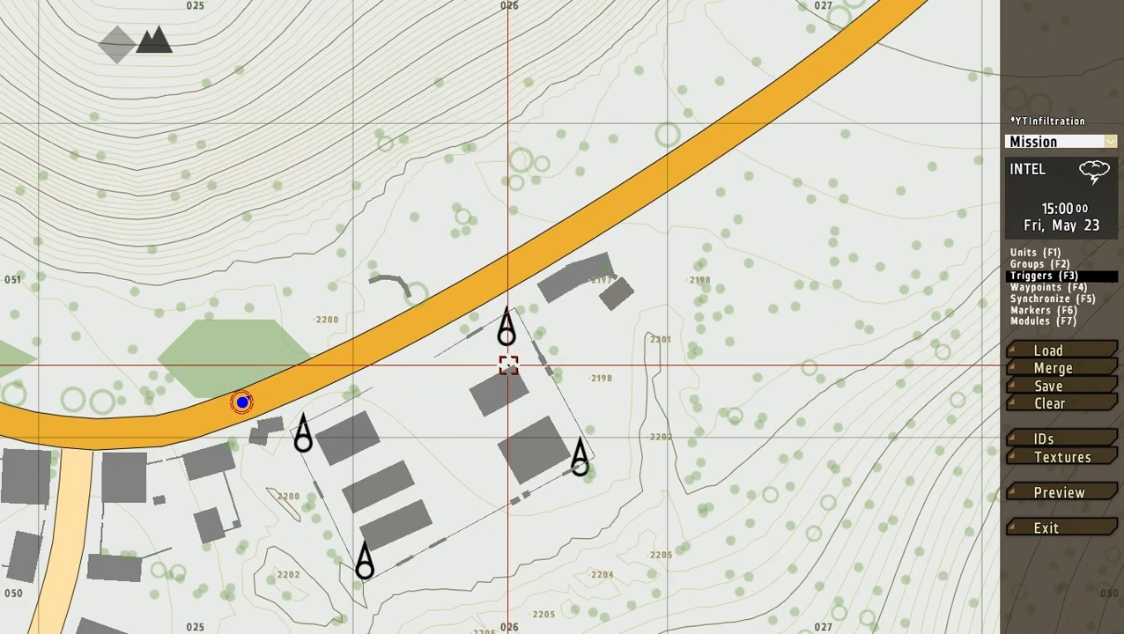
pyautogui.moveTo(546, 369); pyautogui.dragTo(733, 175, button='right')
pyautogui.press('F2')
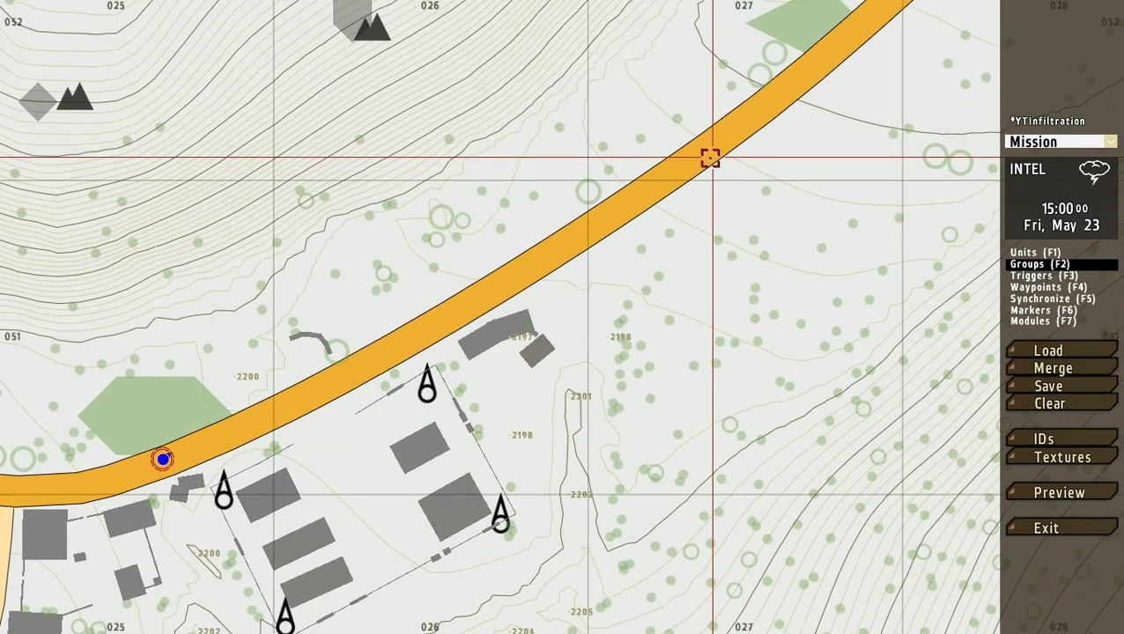
pyautogui.doubleClick(710, 147)
pyautogui.click(564, 264)
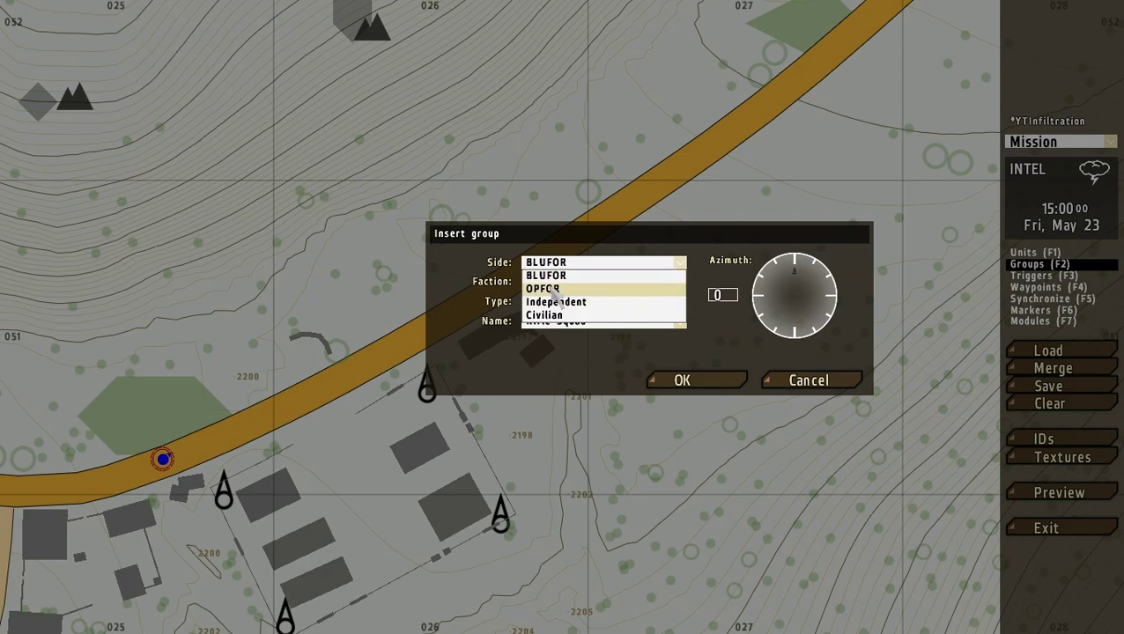
pyautogui.click(555, 289)
pyautogui.click(606, 322)
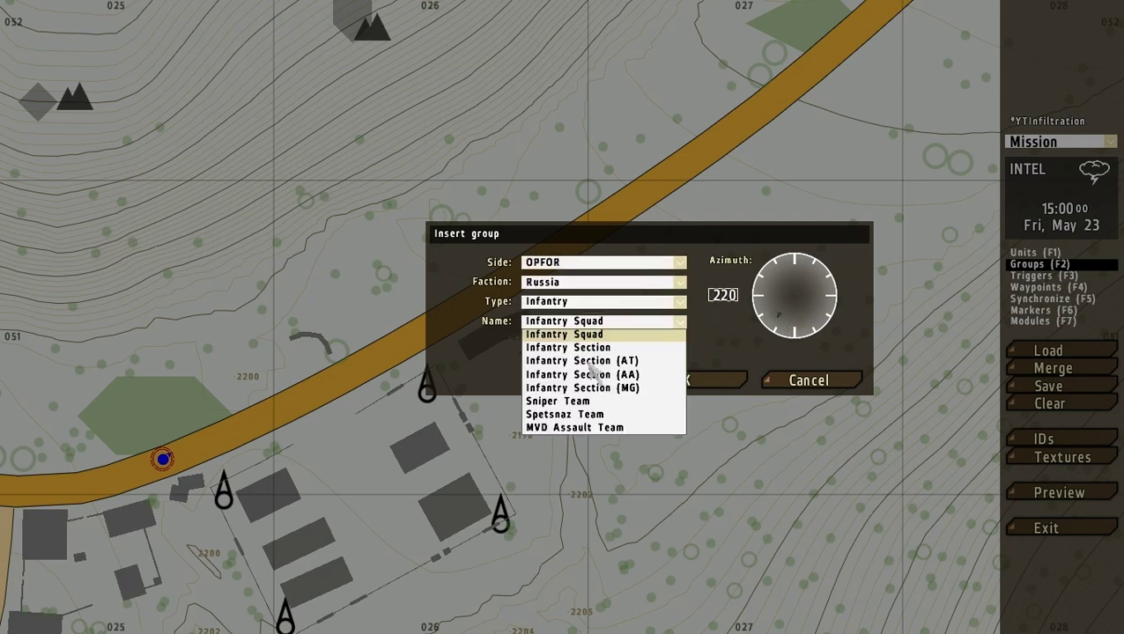
pyautogui.click(600, 359)
pyautogui.click(680, 385)
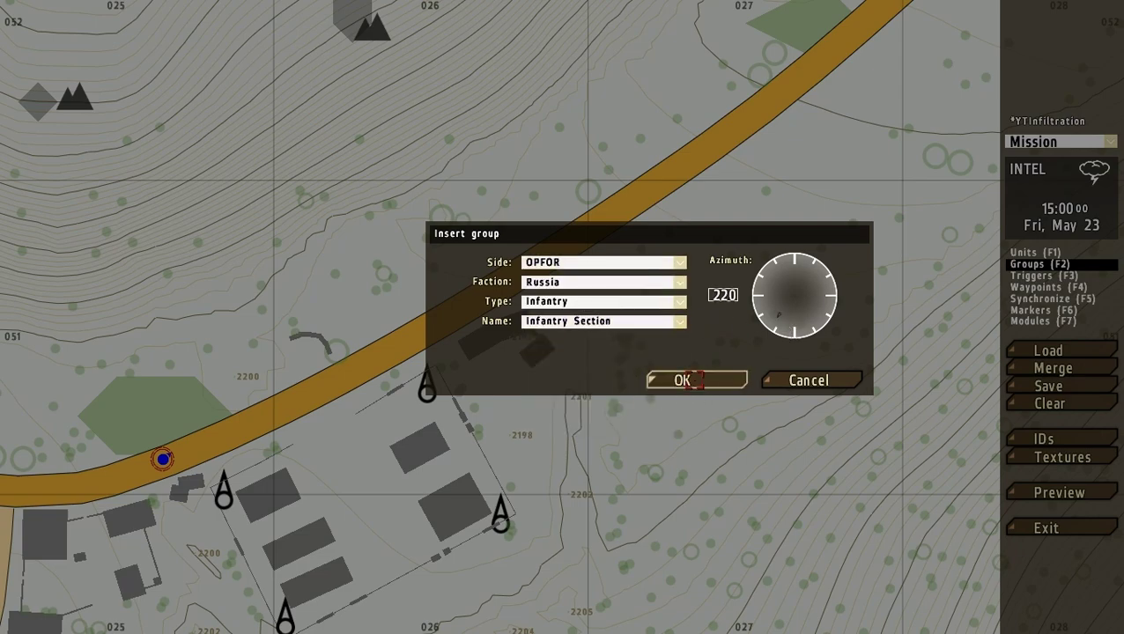
# Move the Russian infantry section beside the two buildings just outside the compound's northeast corner
pyautogui.scroll(5, 678, 167)
pyautogui.press('F1')
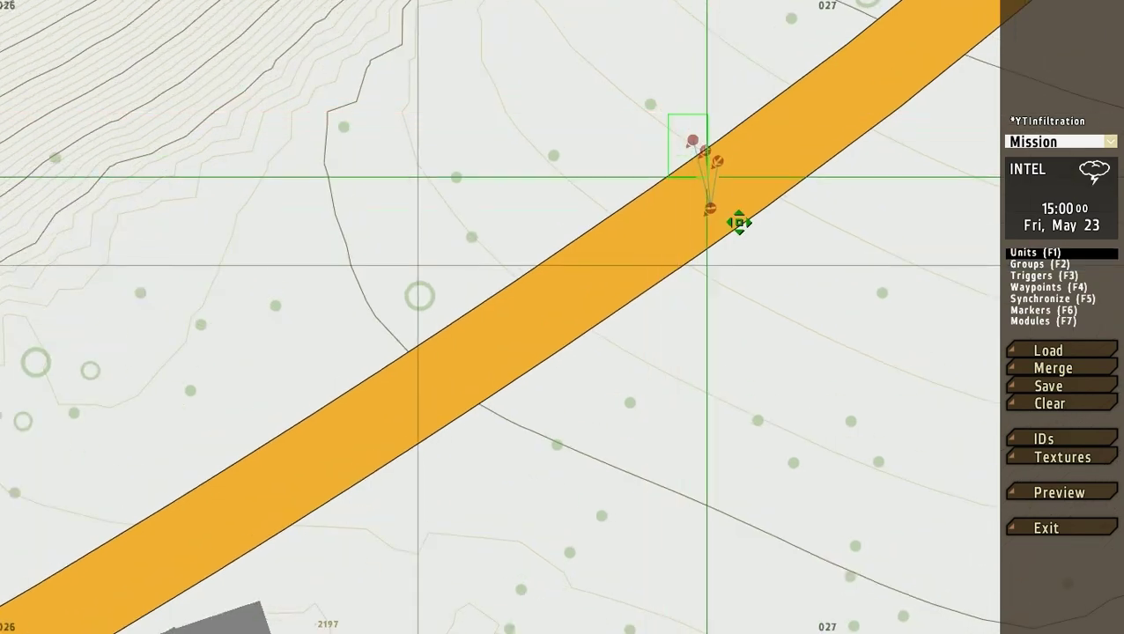
pyautogui.scroll(-2, 722, 220)
pyautogui.scroll(-3, 722, 220)
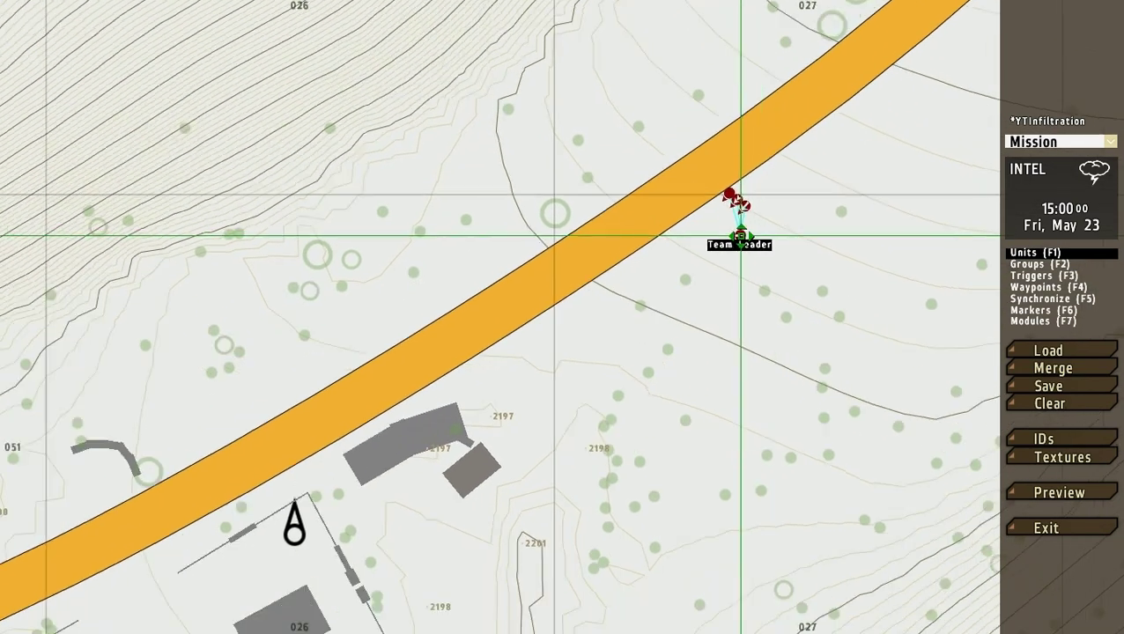
pyautogui.scroll(3, 666, 377)
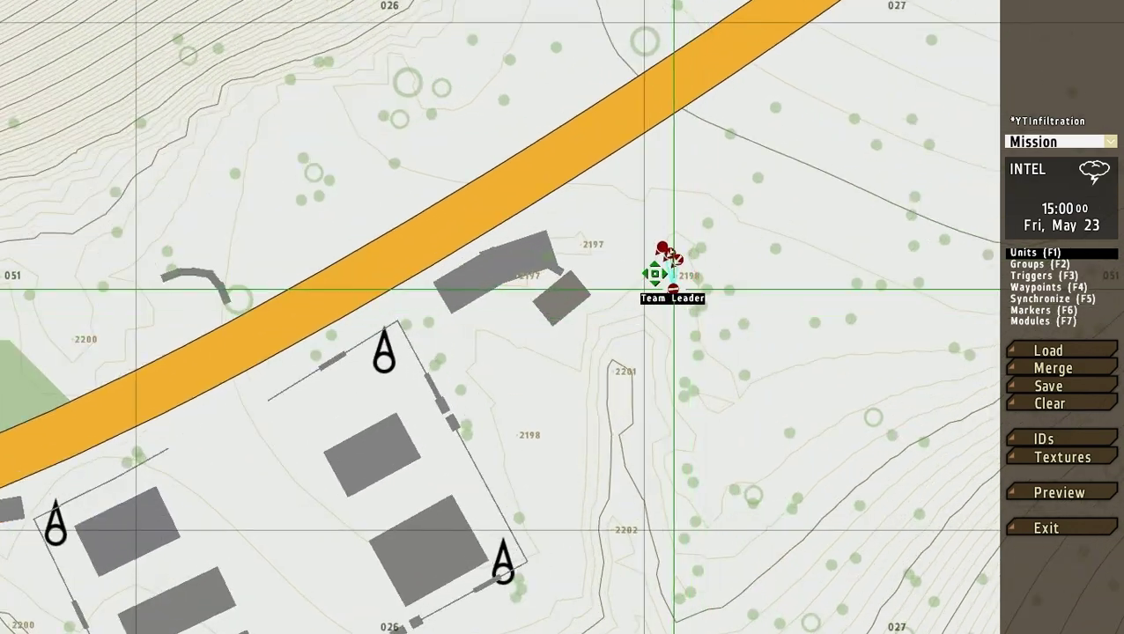
pyautogui.moveTo(656, 340); pyautogui.dragTo(595, 263)
pyautogui.moveTo(618, 203); pyautogui.dragTo(702, 223, button='right')
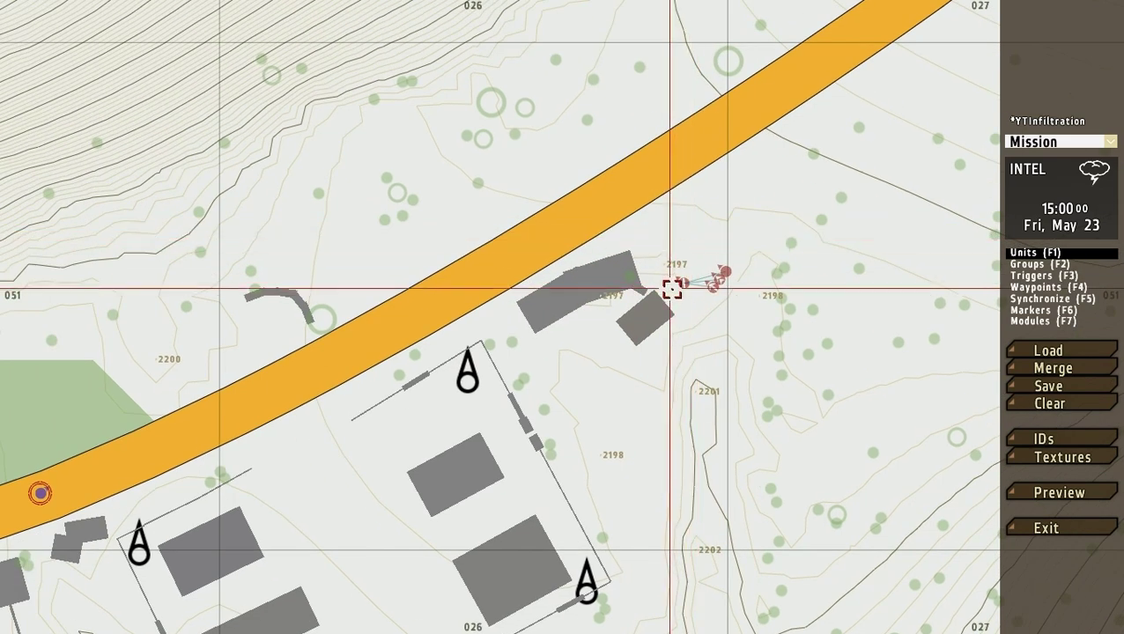
# Insert a trigger in the middle of the walled compound with Axis a set to 10
pyautogui.moveTo(671, 288); pyautogui.dragTo(597, 281, button='right')
pyautogui.scroll(-2, 597, 280)
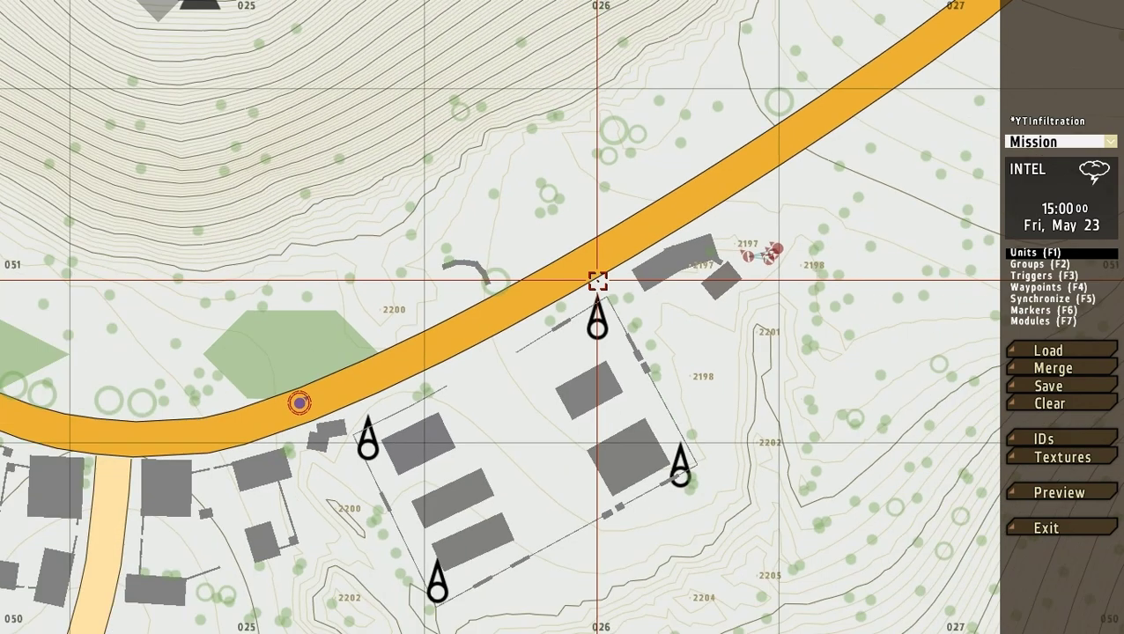
pyautogui.moveTo(674, 270); pyautogui.dragTo(710, 246, button='right')
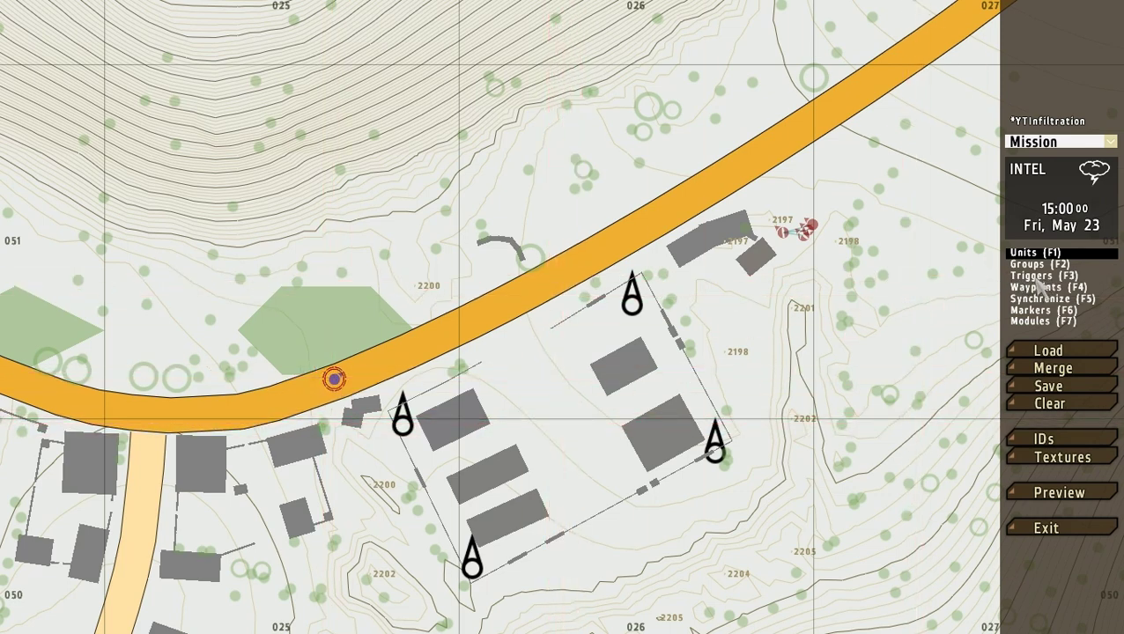
pyautogui.click(1063, 276)
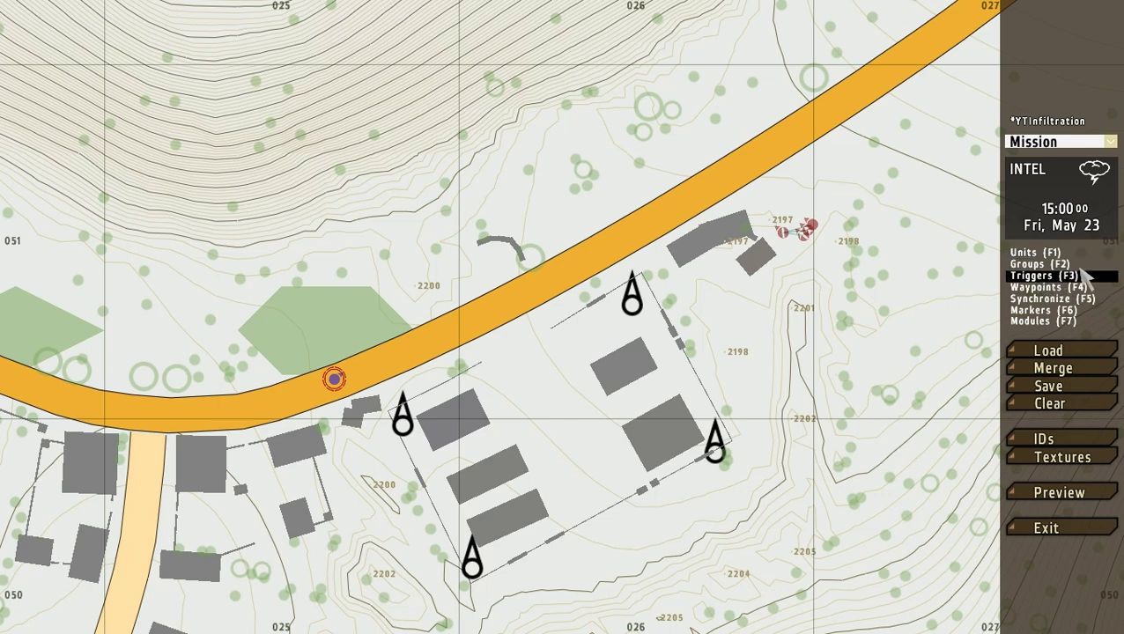
pyautogui.doubleClick(552, 422)
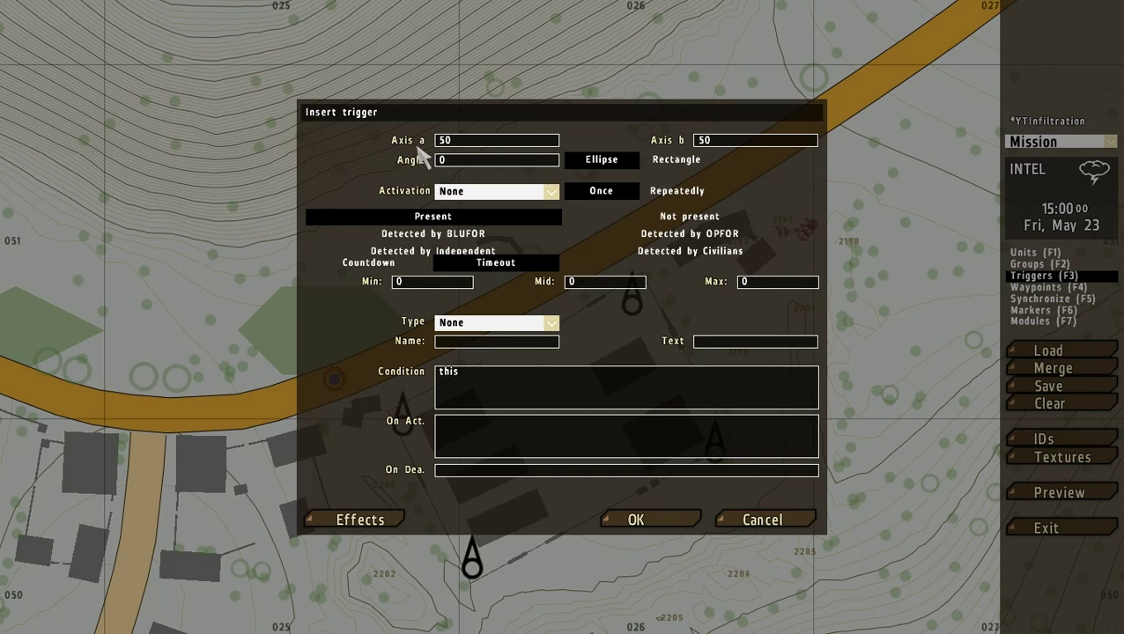
pyautogui.moveTo(463, 141); pyautogui.dragTo(322, 164)
pyautogui.click(651, 521)
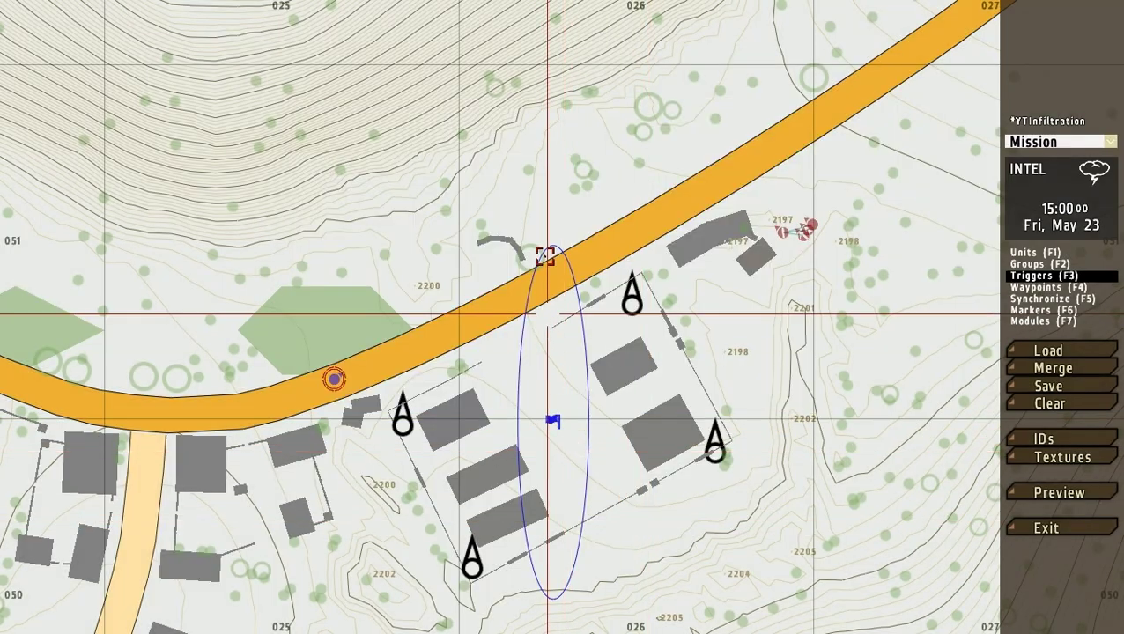
# Set the compound trigger's Axis a to 50 and Axis b to 10
pyautogui.doubleClick(550, 416)
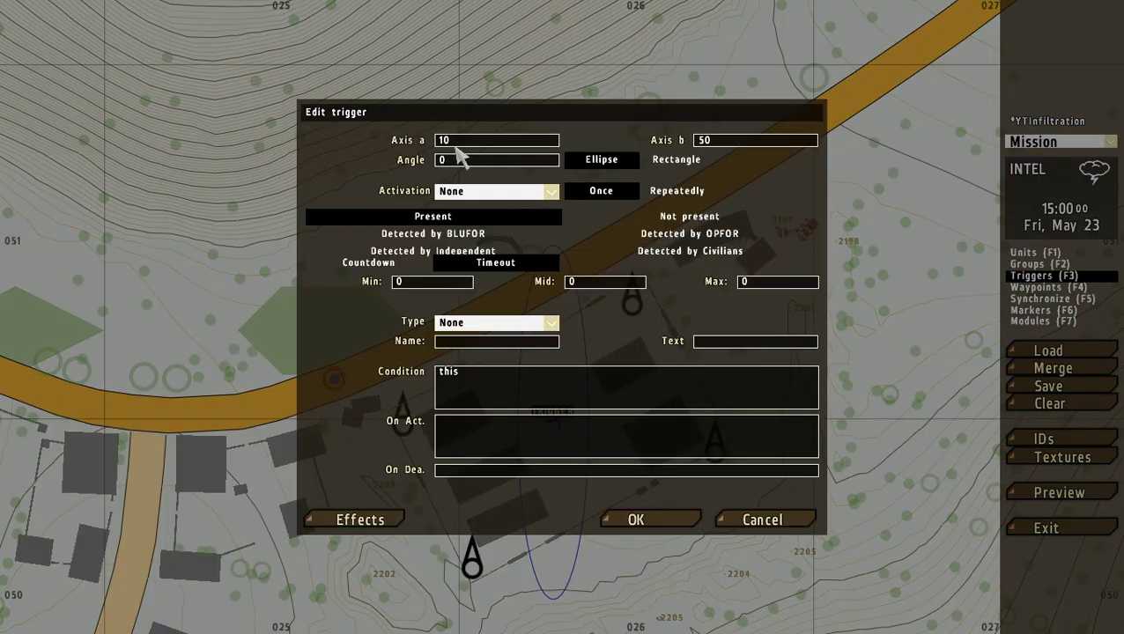
pyautogui.press('Tab')
pyautogui.write('10')
pyautogui.click(651, 519)
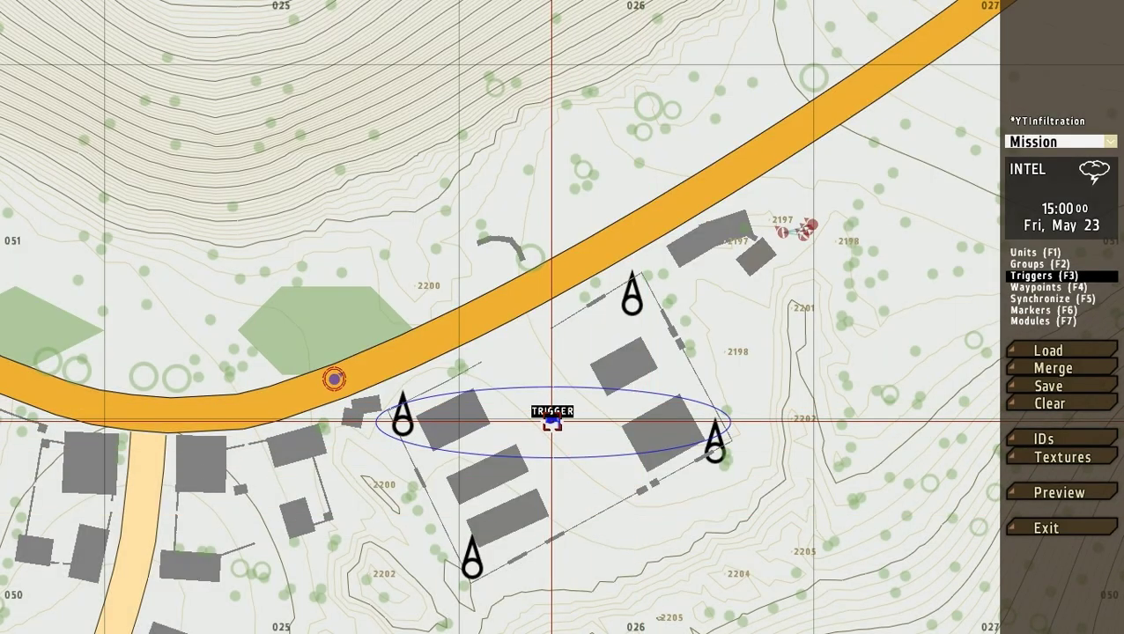
# Set the compound trigger's Axis b to 50 and change its shape to Rectangle
pyautogui.doubleClick(551, 422)
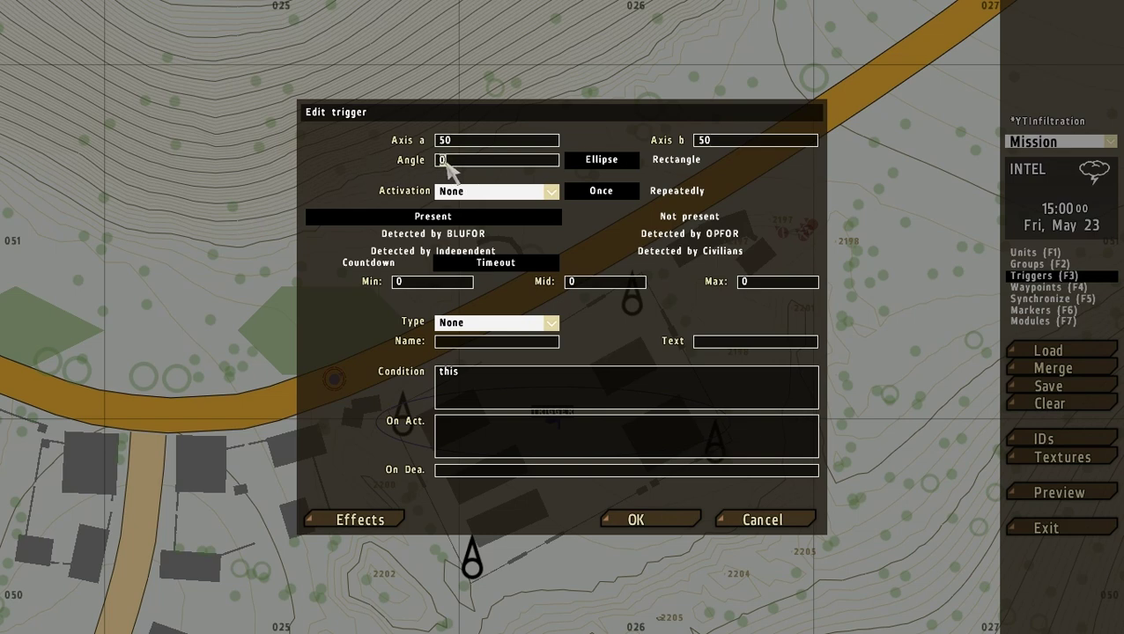
pyautogui.click(685, 165)
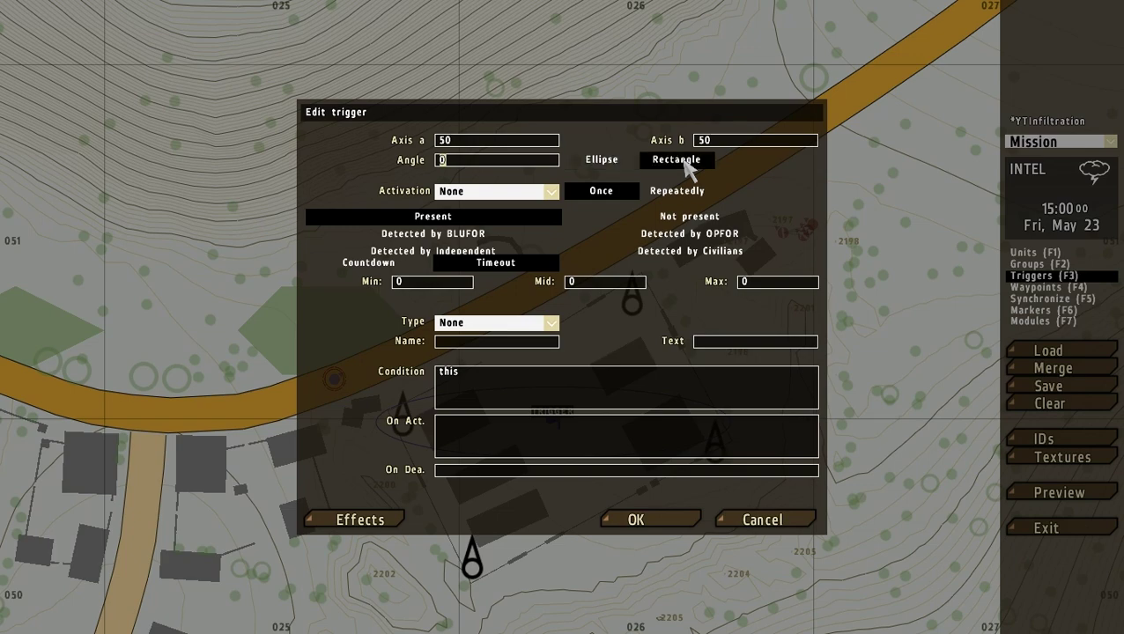
pyautogui.click(635, 520)
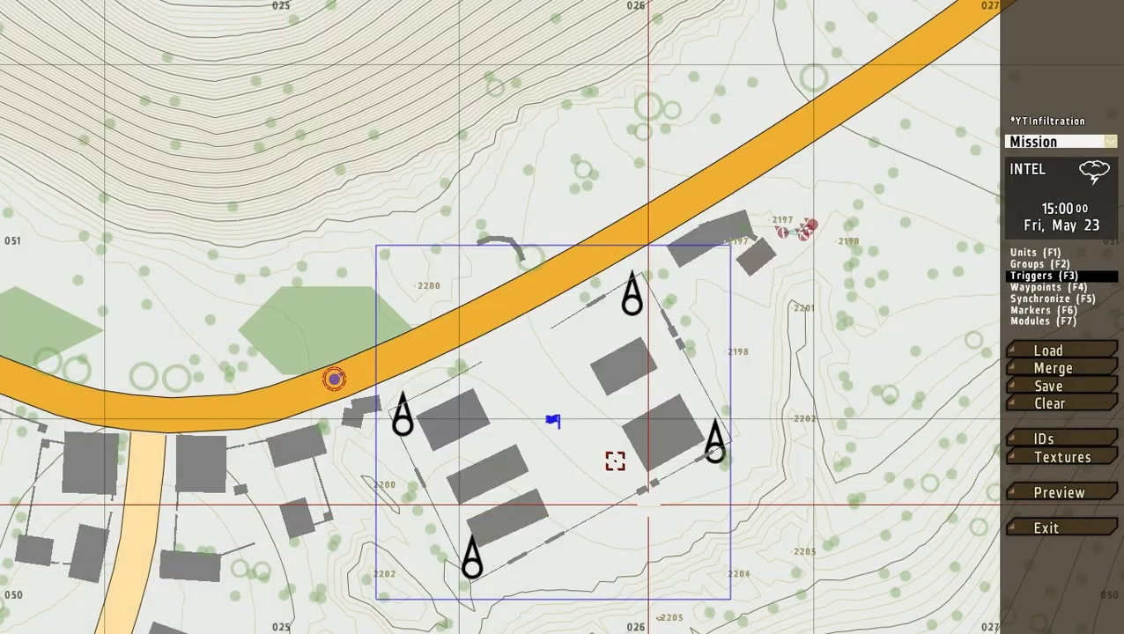
# Rotate the rectangular compound trigger by setting its Angle to 45
pyautogui.doubleClick(555, 417)
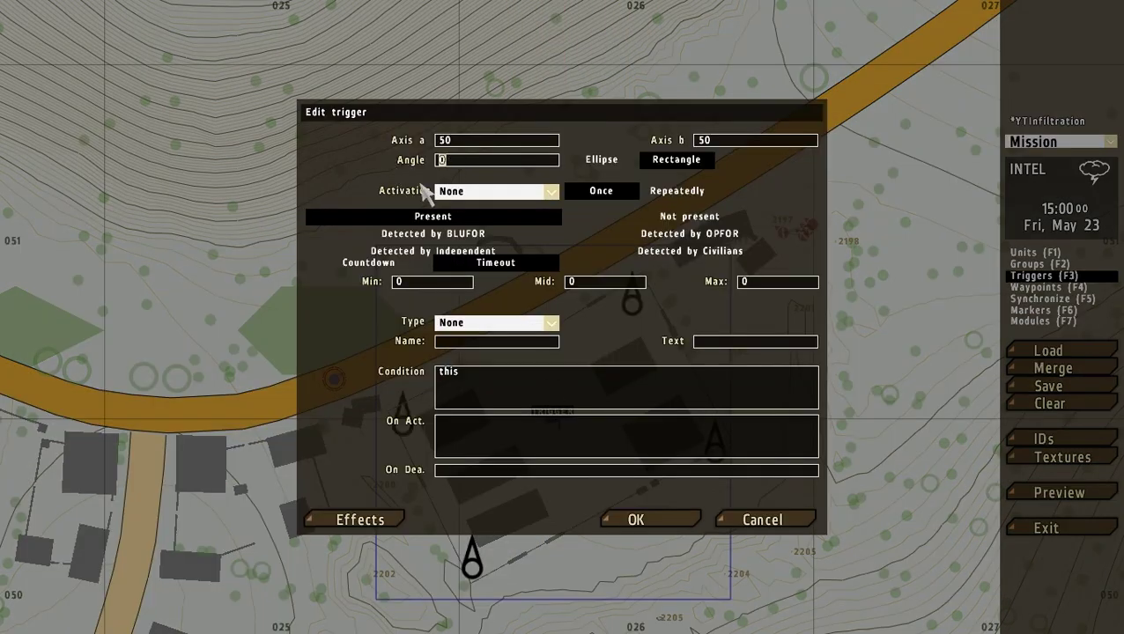
pyautogui.write('45')
pyautogui.click(635, 520)
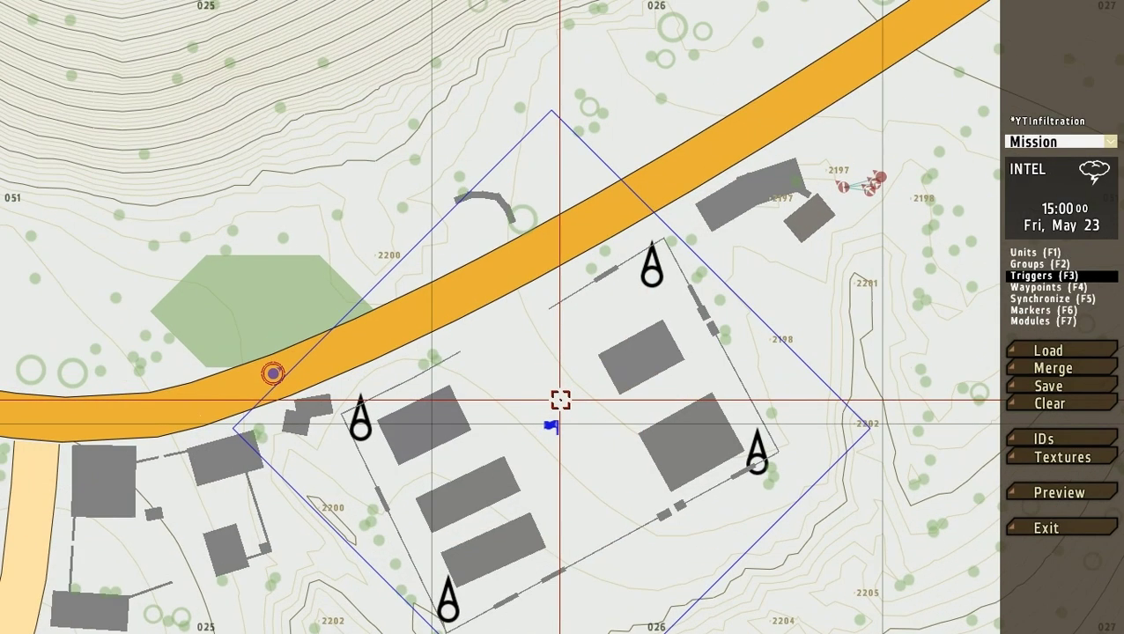
# Set the compound trigger's Angle to 0 and resize it to Axis a 45 and Axis b 20
pyautogui.scroll(-3, 560, 400)
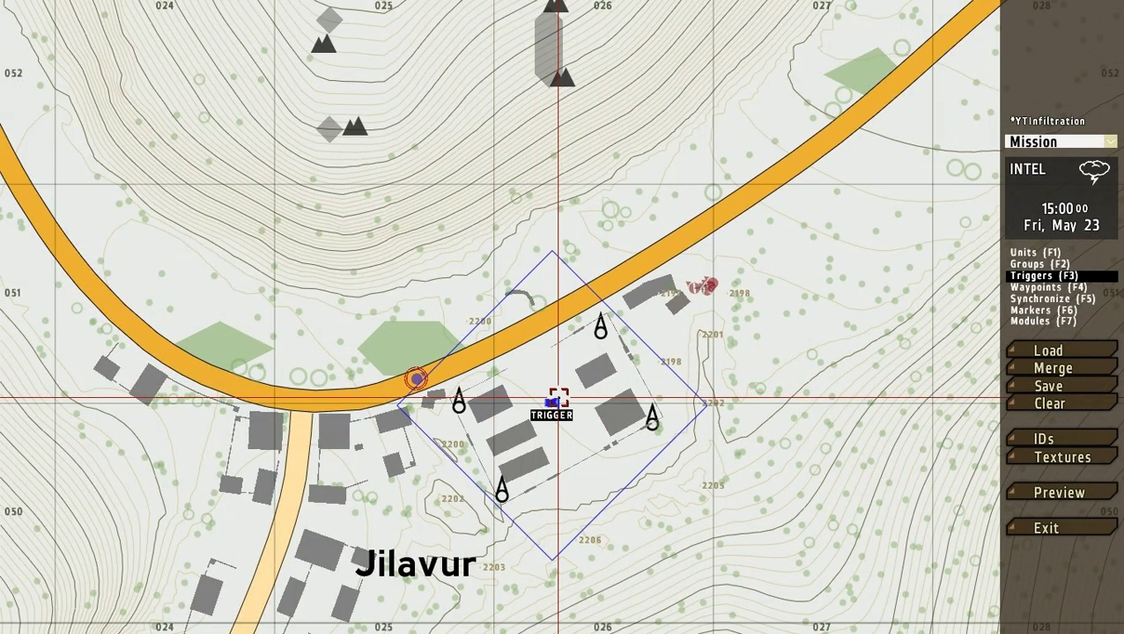
pyautogui.moveTo(558, 398)
pyautogui.keyDown('shift'); pyautogui.mouseDown()
pyautogui.moveTo(539, 275)
pyautogui.moveTo(381, 414)
pyautogui.moveTo(602, 572)
pyautogui.moveTo(383, 316)
pyautogui.moveTo(607, 536)
pyautogui.moveTo(569, 304)
pyautogui.moveTo(550, 384)
pyautogui.mouseUp(); pyautogui.keyUp('shift')
pyautogui.doubleClick(549, 401)
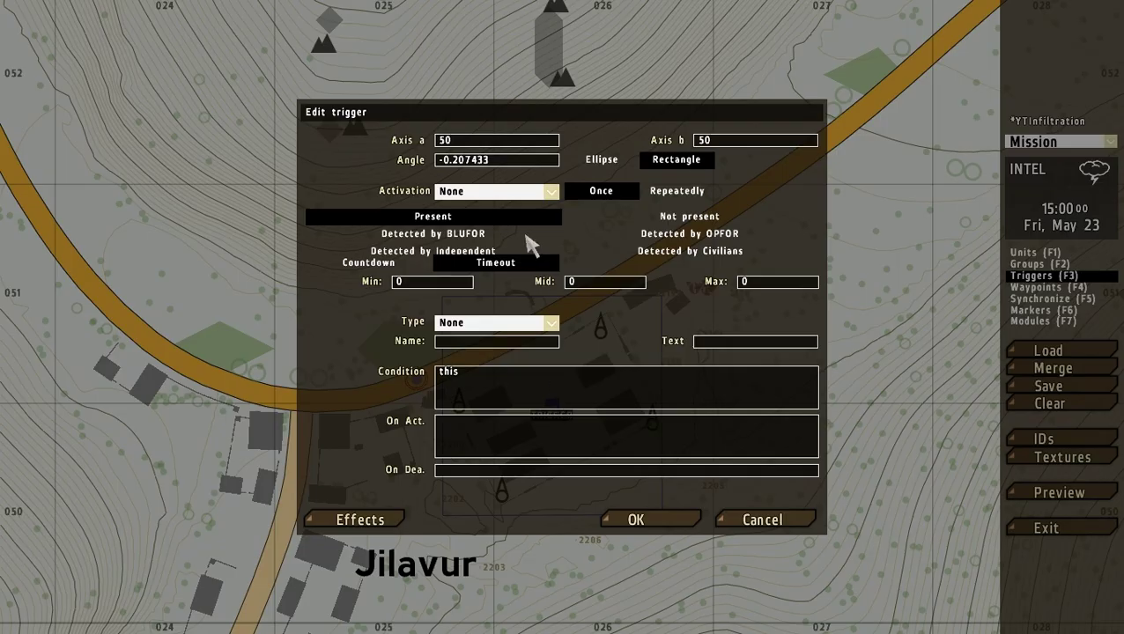
pyautogui.moveTo(504, 164); pyautogui.dragTo(408, 168)
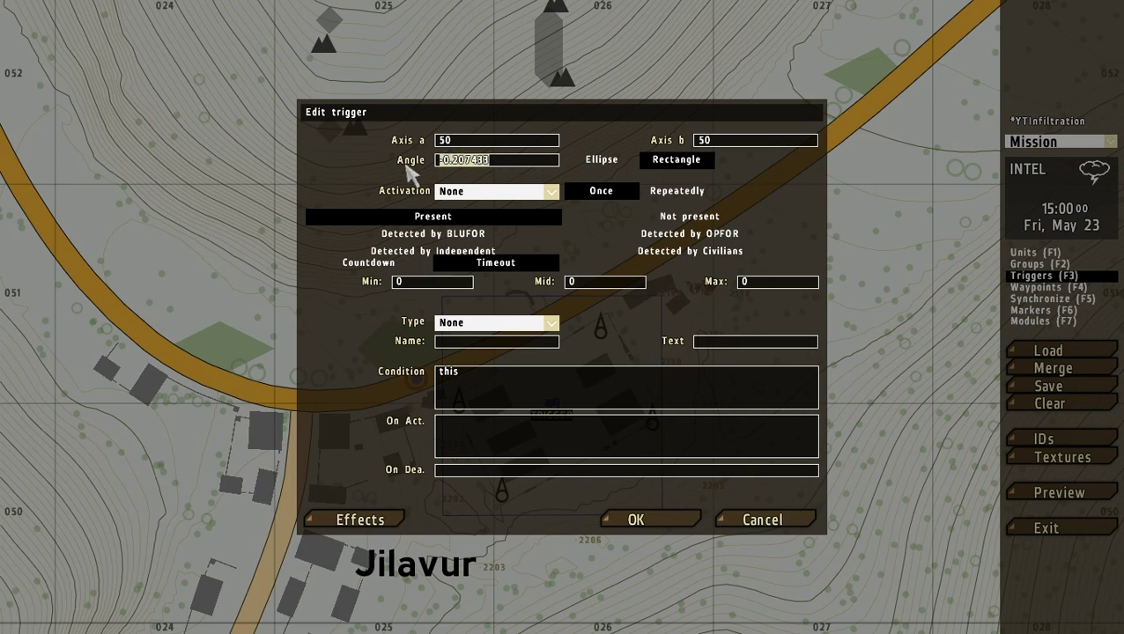
pyautogui.write('0')
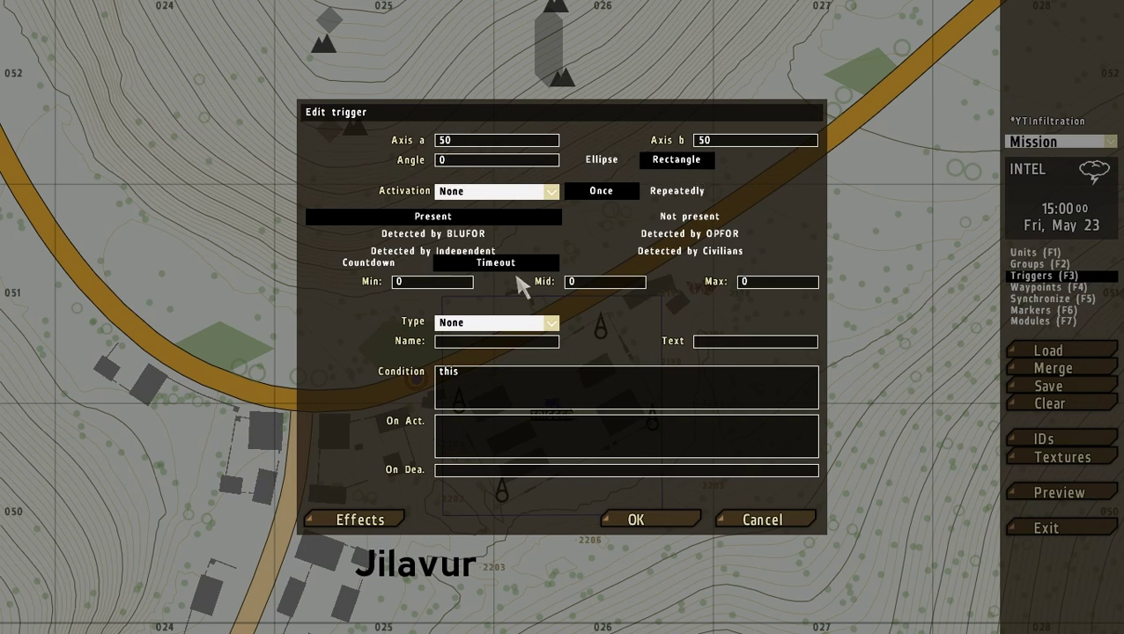
pyautogui.doubleClick(451, 143)
pyautogui.write('45')
pyautogui.click(638, 518)
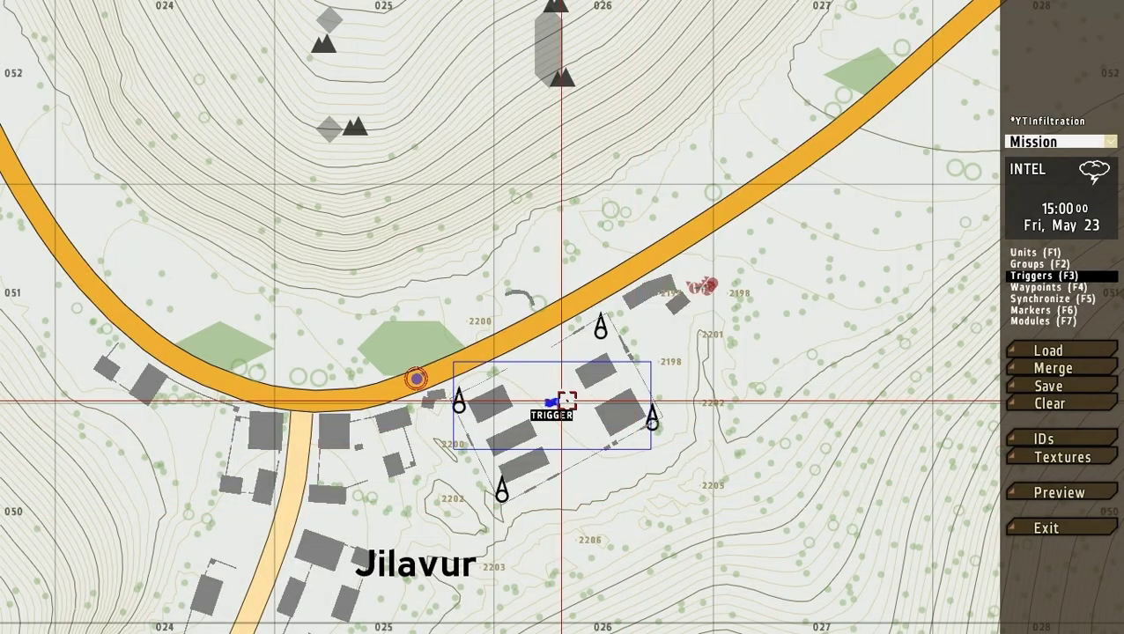
# Rotate the trigger rectangle freehand to about -28 degrees along the compound walls and set its Axis a to 47
pyautogui.keyDown('shift'); pyautogui.moveTo(562, 396); pyautogui.dragTo(602, 314); pyautogui.keyUp('shift')
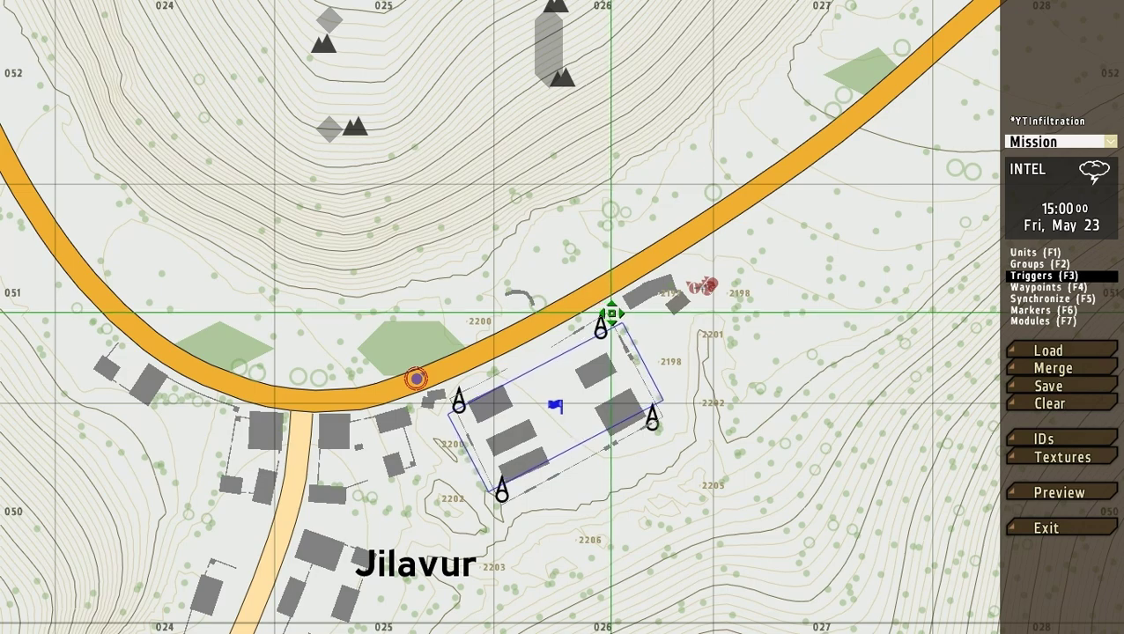
pyautogui.doubleClick(555, 406)
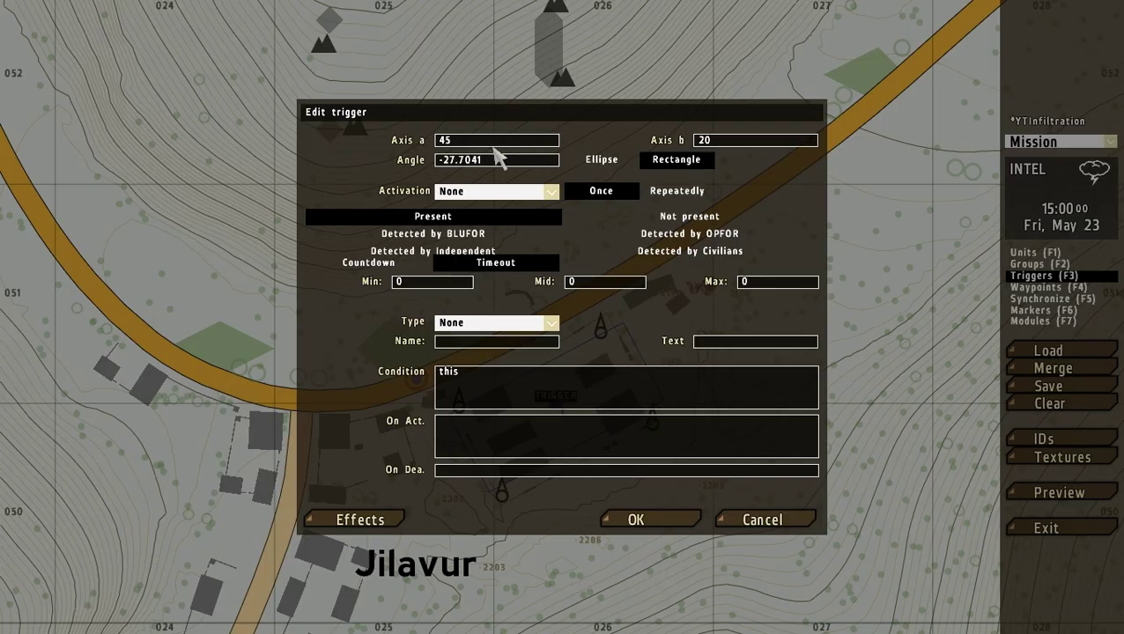
pyautogui.press('BackSpace')
pyautogui.write('7')
pyautogui.click(662, 519)
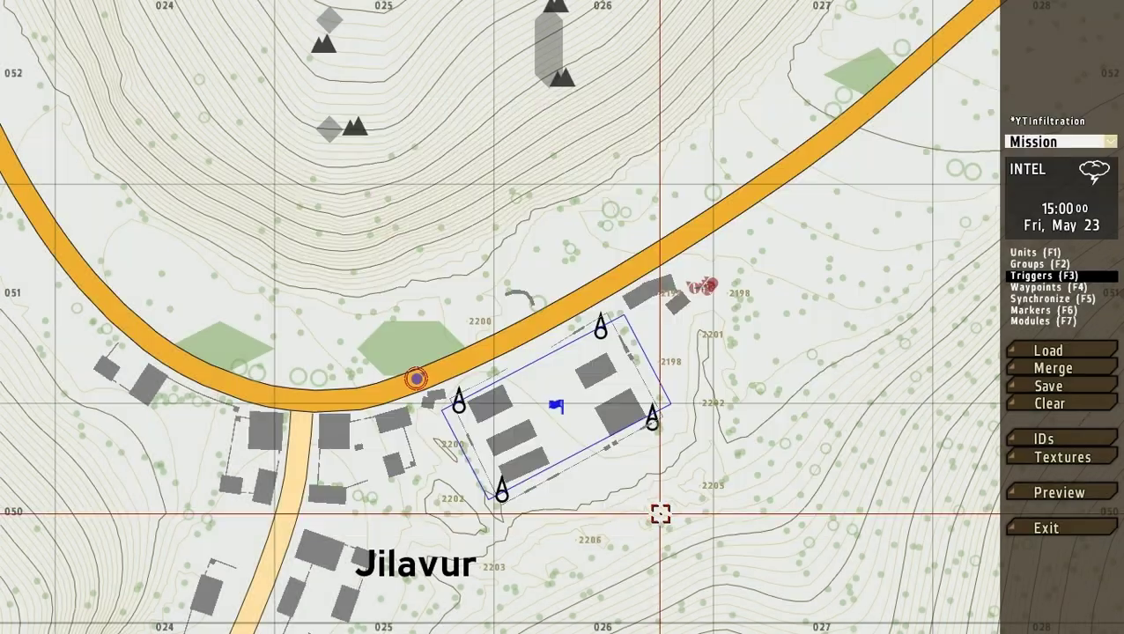
# Set the compound trigger's Axis b to 30
pyautogui.doubleClick(555, 405)
pyautogui.moveTo(710, 144); pyautogui.dragTo(644, 150)
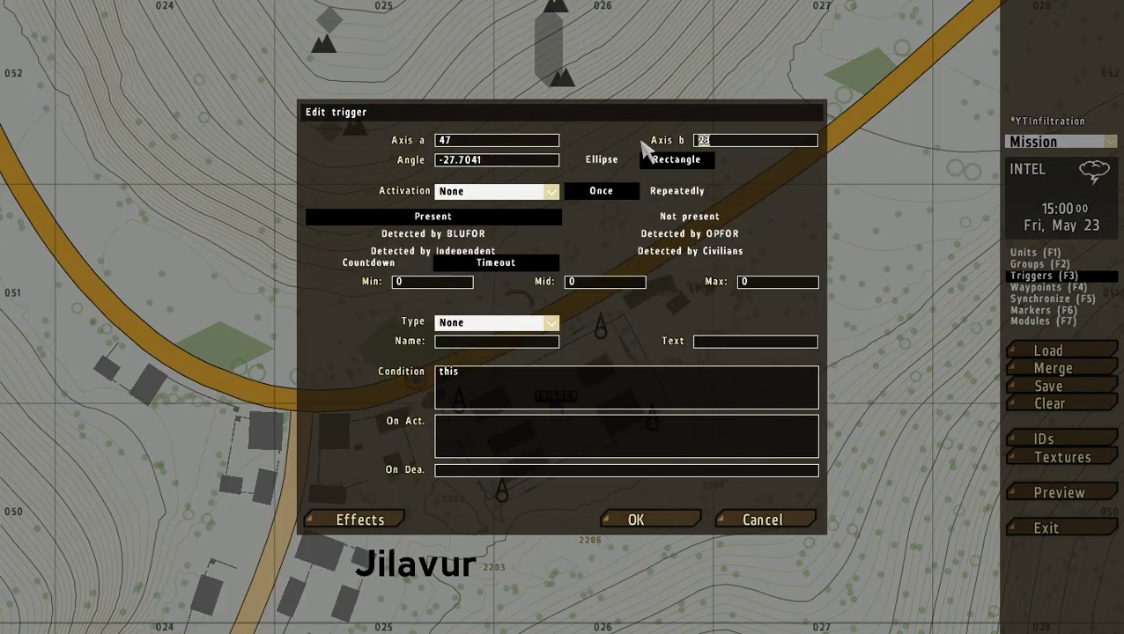
pyautogui.write('30')
pyautogui.press('Return')
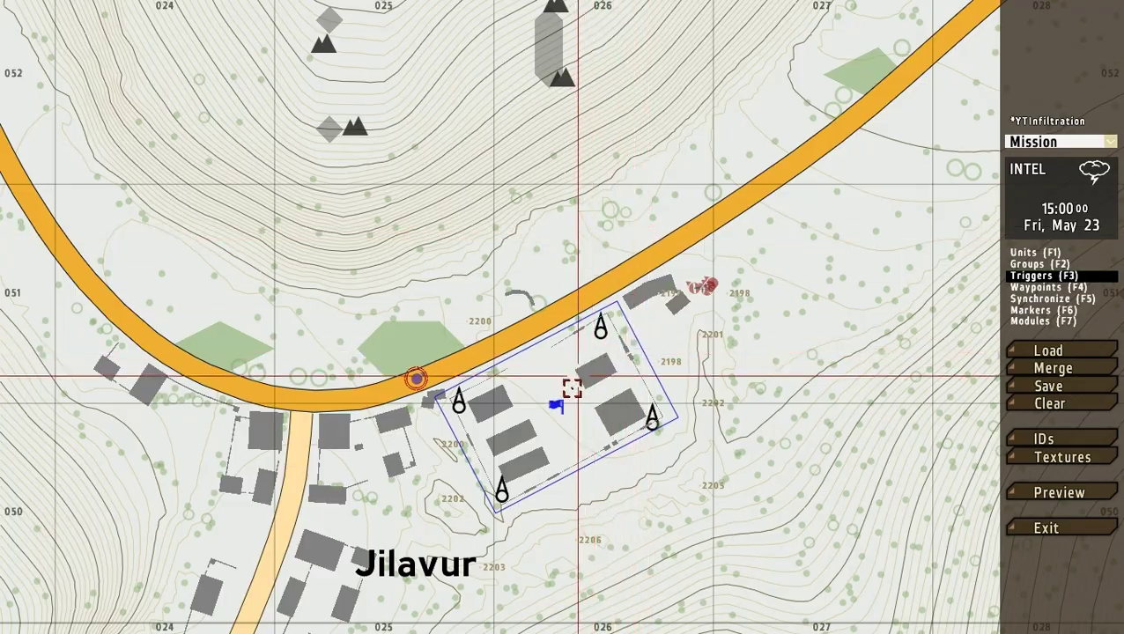
# Reduce the compound trigger's Axis b to 27 and rotate it freehand to about -30 degrees
pyautogui.doubleClick(557, 405)
pyautogui.moveTo(712, 144); pyautogui.dragTo(666, 149)
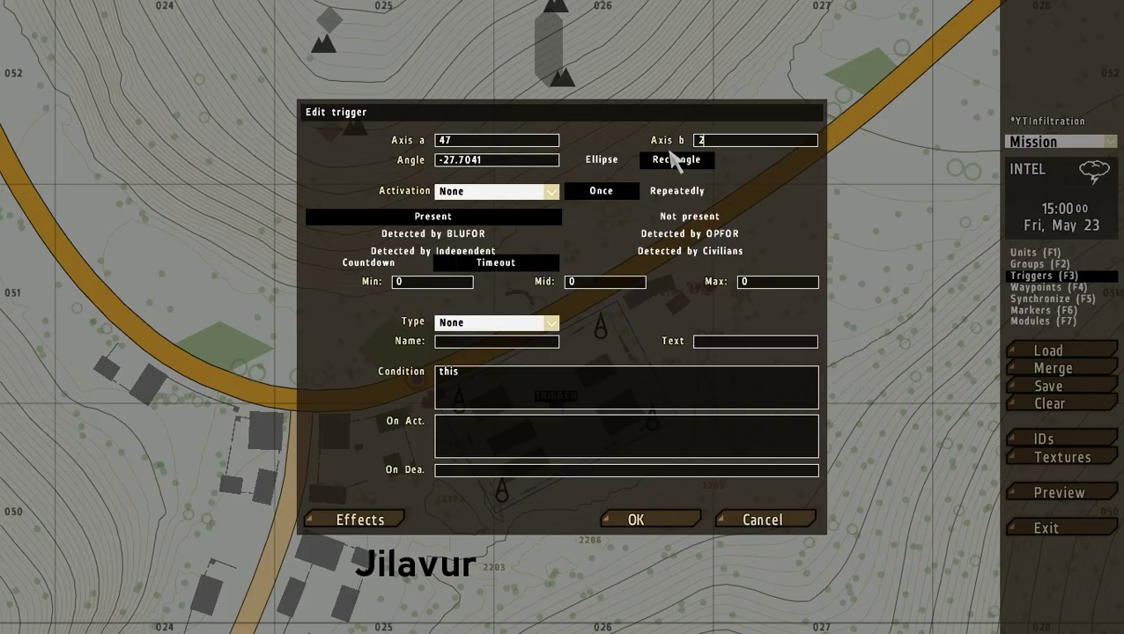
pyautogui.write('27')
pyautogui.press('Return')
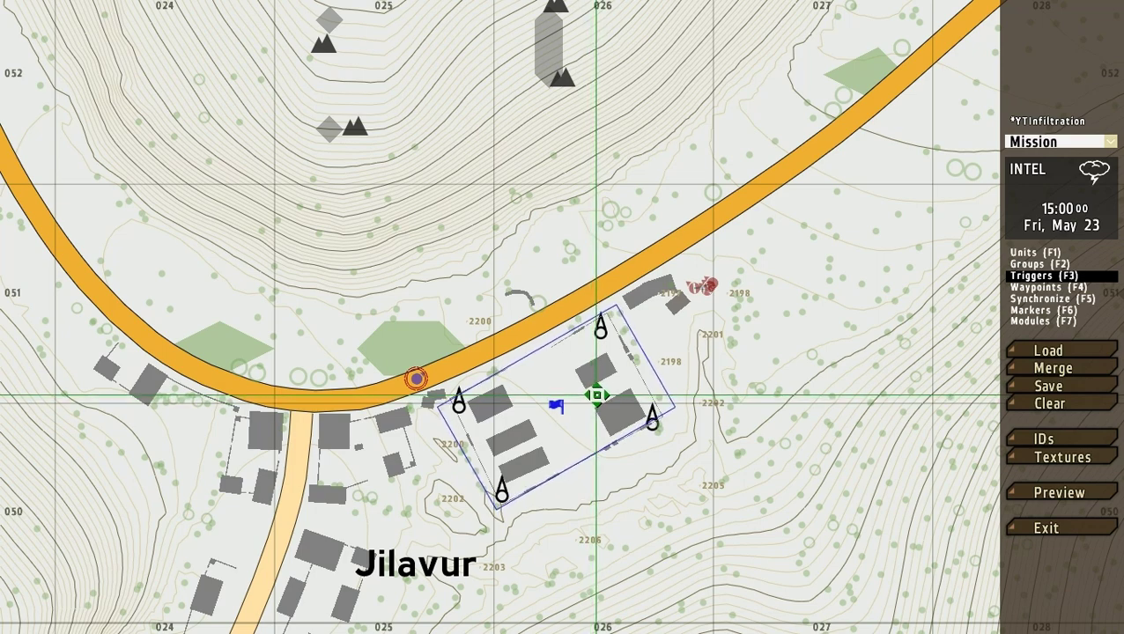
# Set the compound trigger's Axis a to 45
pyautogui.doubleClick(562, 402)
pyautogui.doubleClick(447, 141)
pyautogui.write('45')
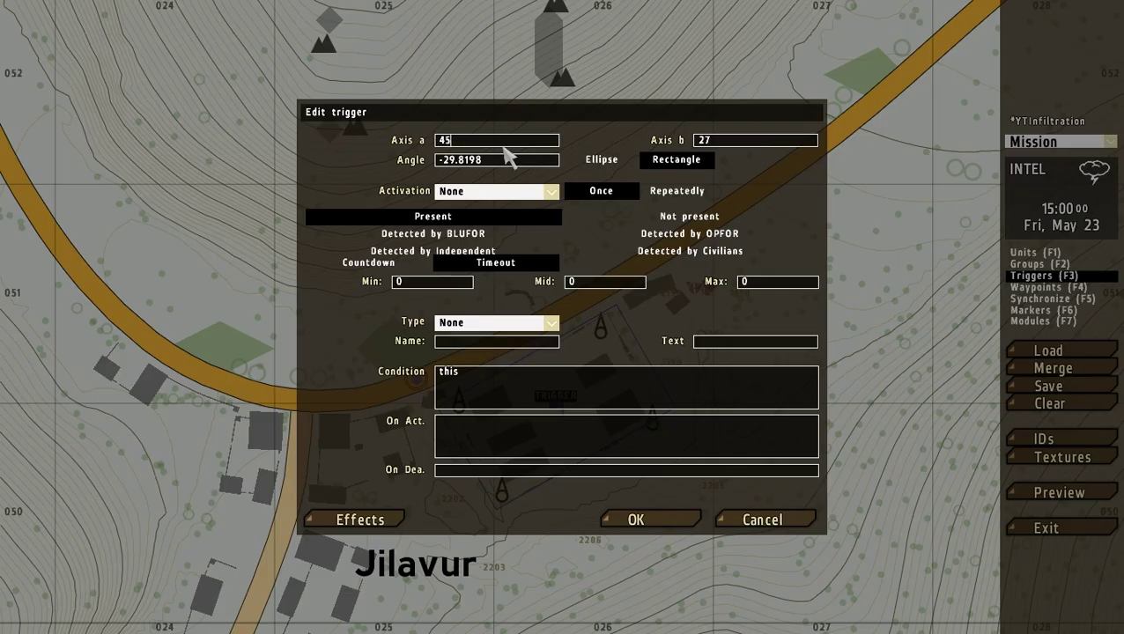
pyautogui.press('Return')
# Set the compound trigger's Axis a to 40 and nudge it slightly south to line up with the compound walls
pyautogui.doubleClick(559, 395)
pyautogui.press('BackSpace')
pyautogui.write('0')
pyautogui.press('Return')
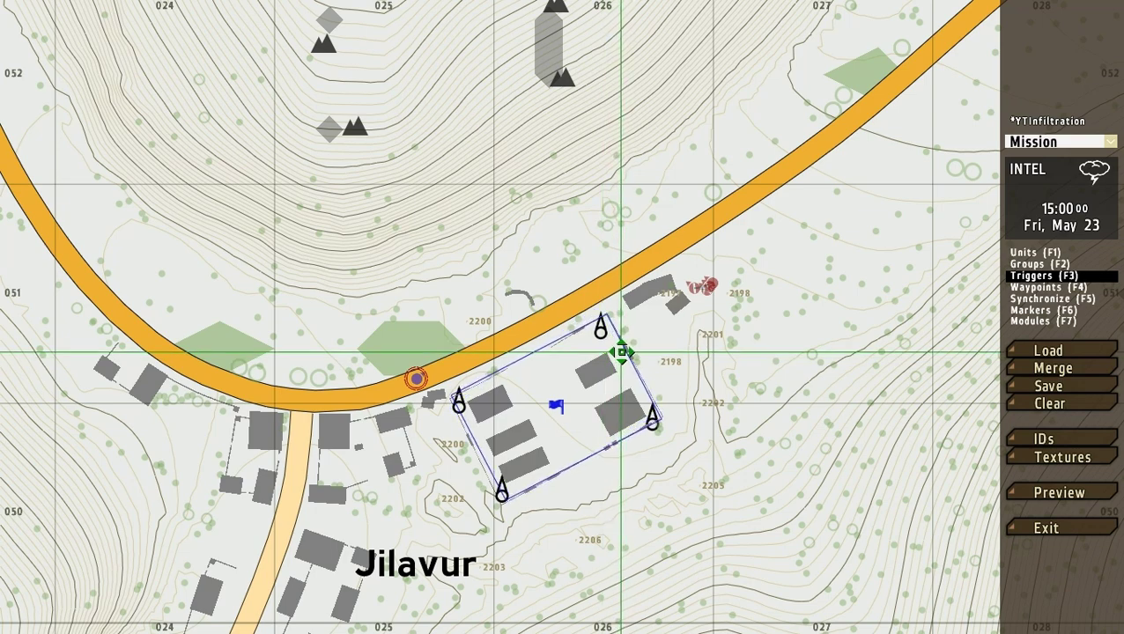
pyautogui.moveTo(620, 350); pyautogui.dragTo(621, 355)
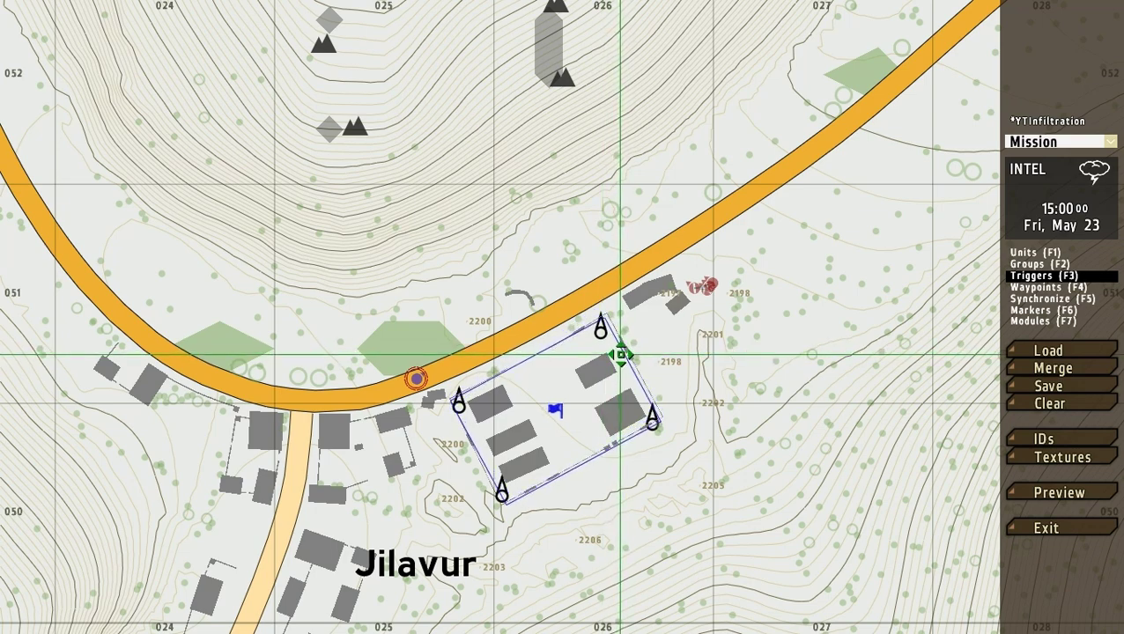
# Review the compound trigger's Activation options and set its Activation to BLUFOR
pyautogui.scroll(2, 579, 421)
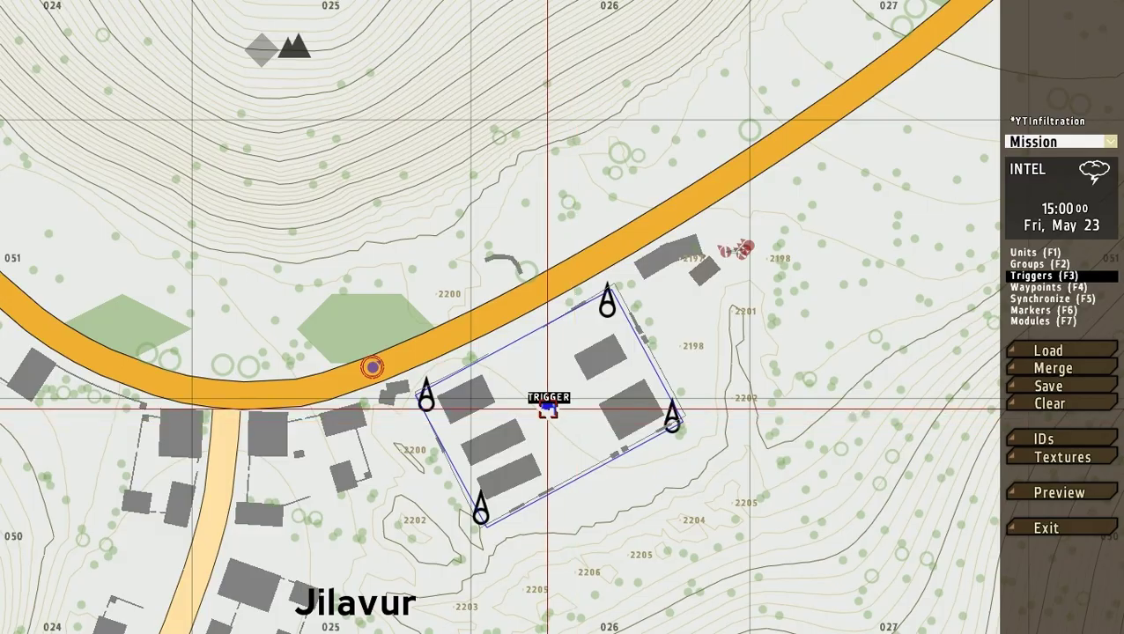
pyautogui.doubleClick(548, 410)
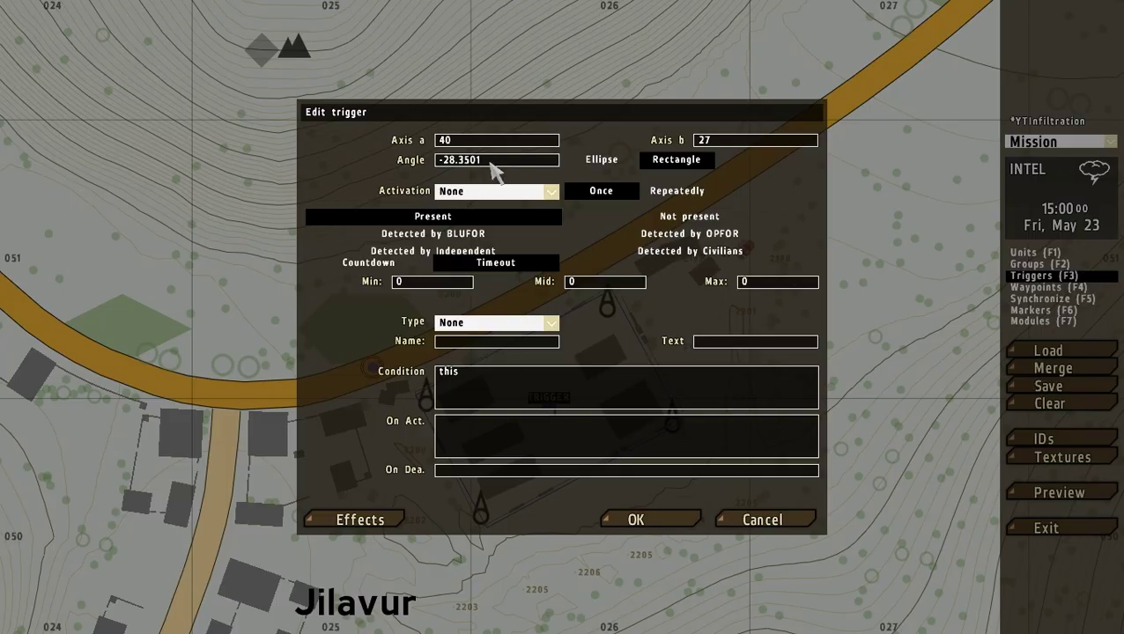
pyautogui.click(550, 192)
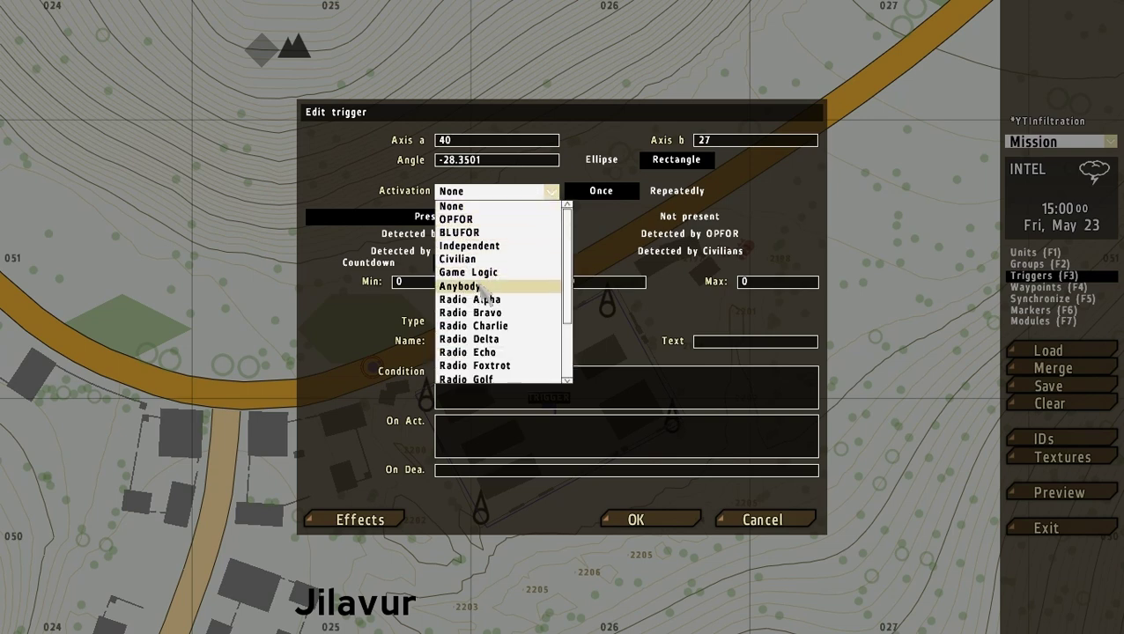
pyautogui.scroll(-6, 476, 300)
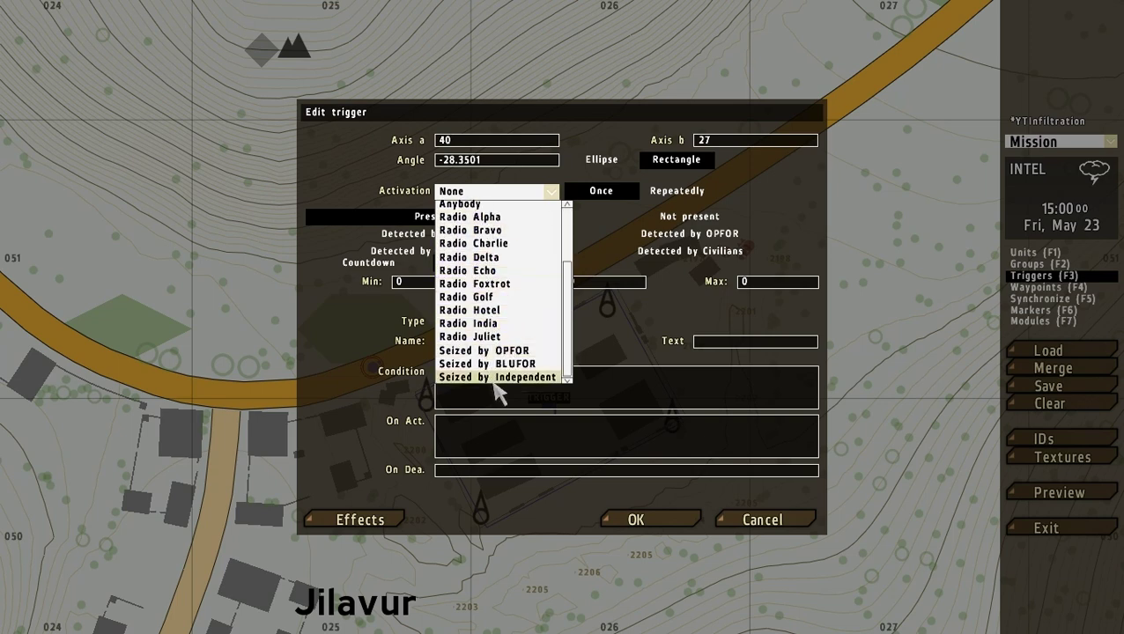
pyautogui.scroll(6, 509, 264)
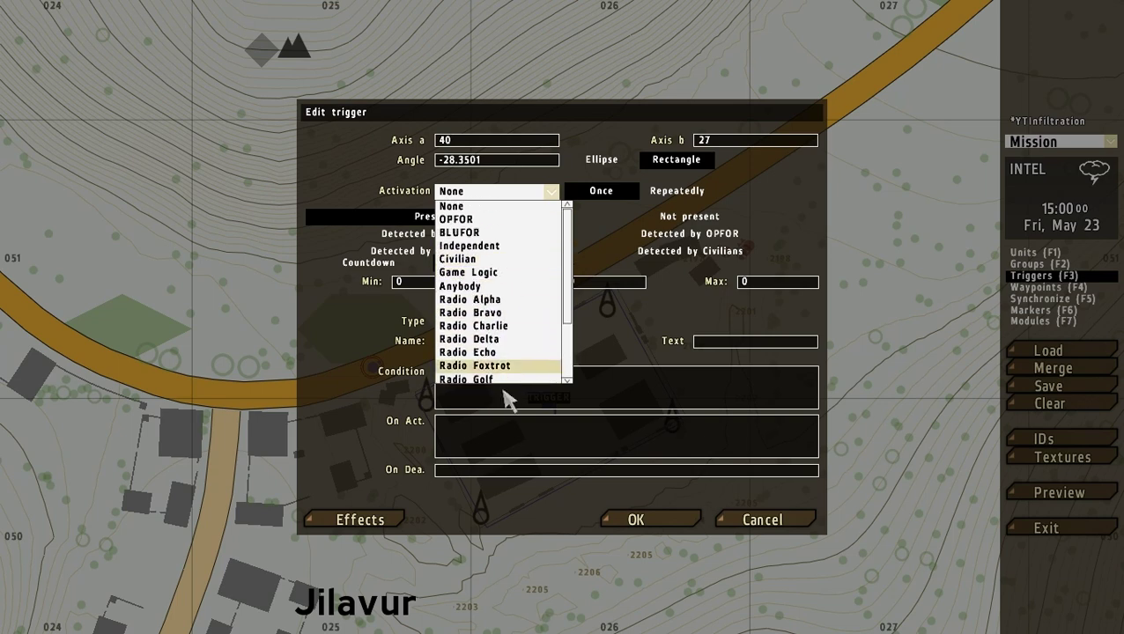
pyautogui.scroll(-6, 498, 244)
pyautogui.scroll(6, 496, 254)
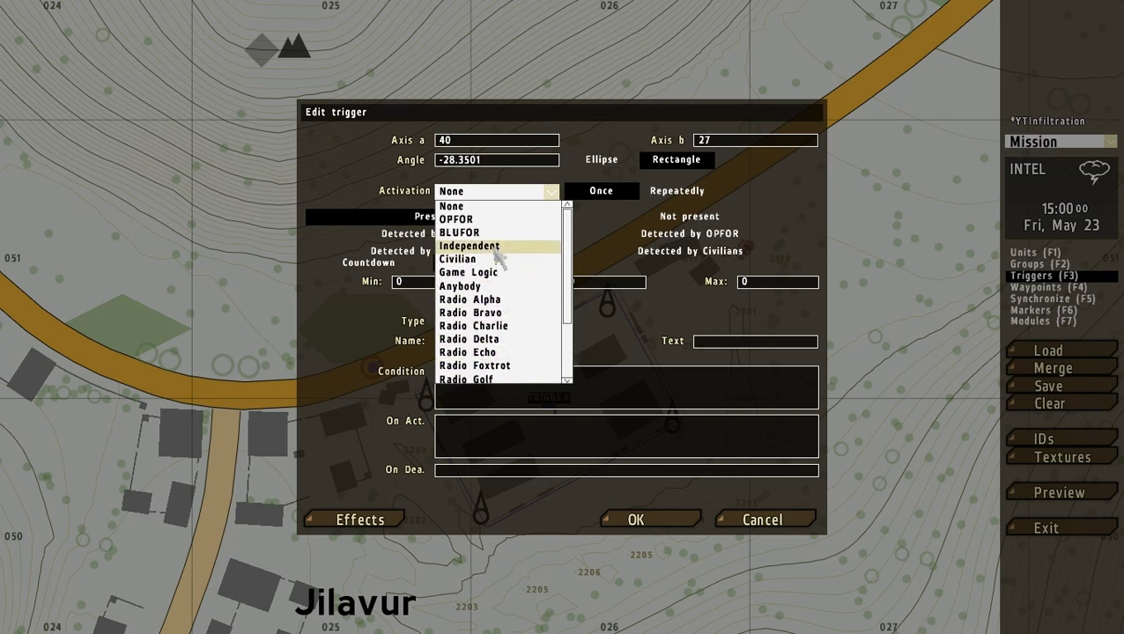
pyautogui.click(480, 196)
pyautogui.click(509, 195)
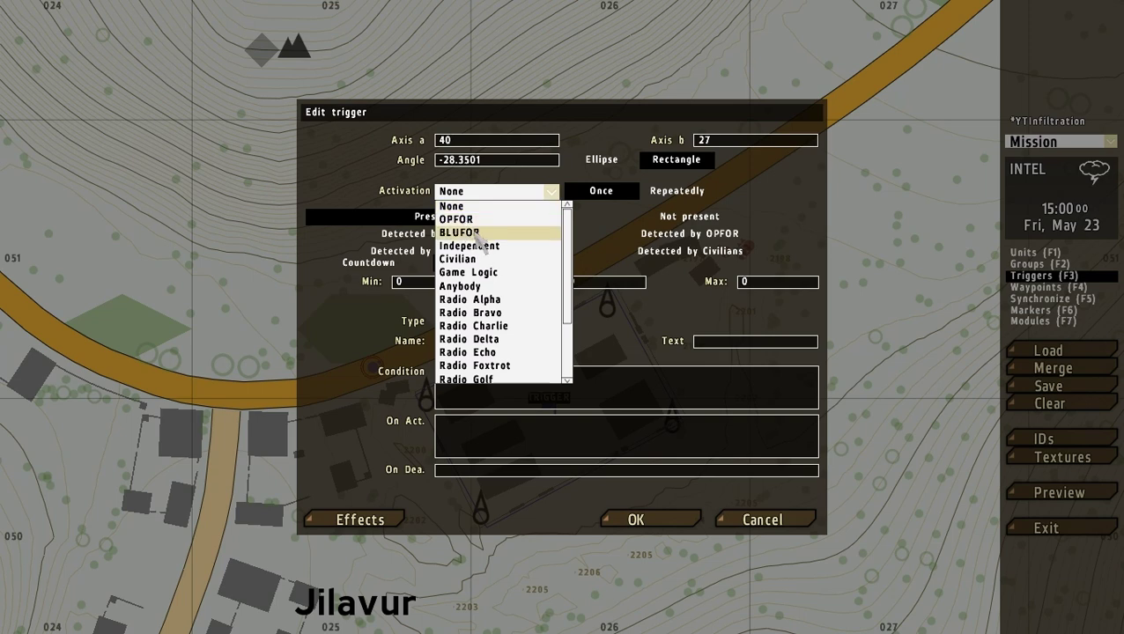
pyautogui.click(477, 234)
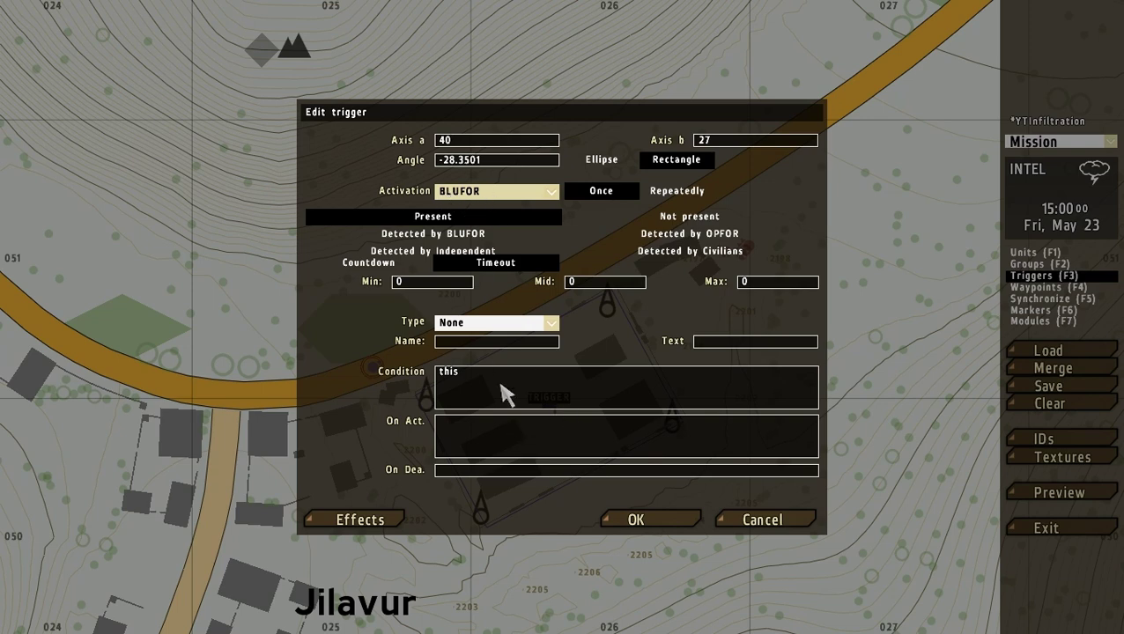
# Reset the trigger's Activation to None and switch it to Anybody
pyautogui.click(487, 208)
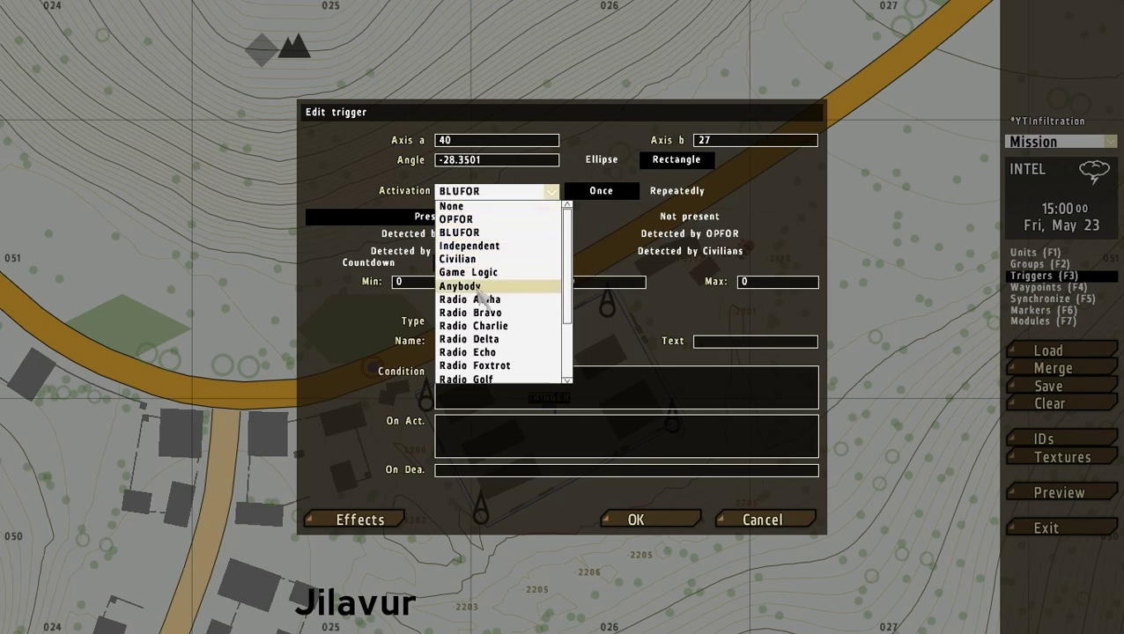
pyautogui.click(458, 208)
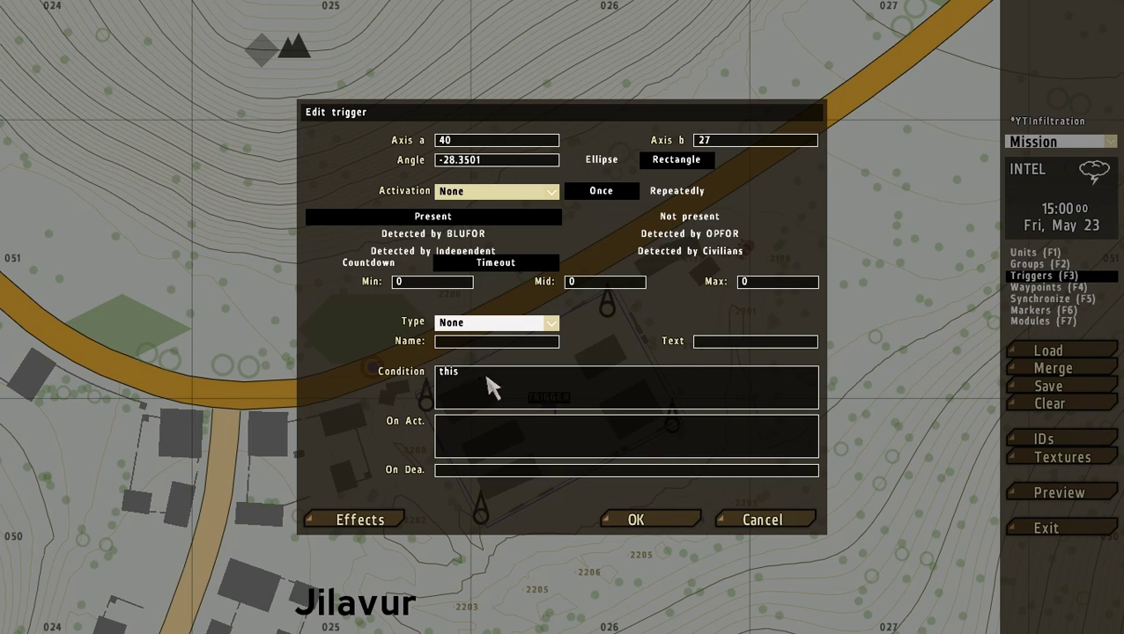
pyautogui.doubleClick(445, 376)
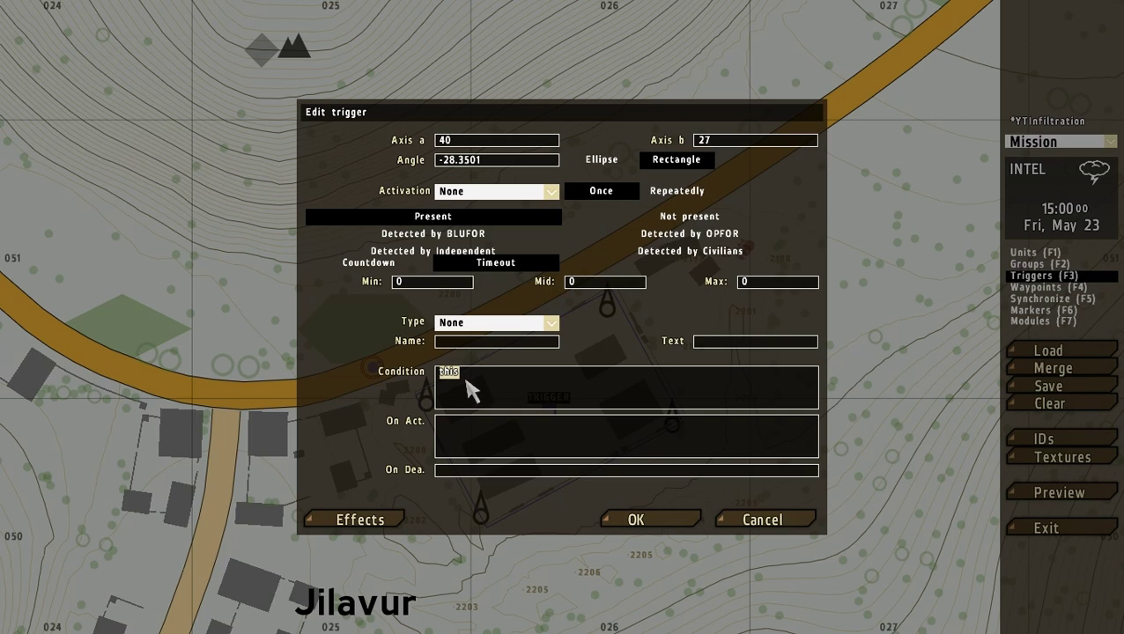
pyautogui.click(465, 193)
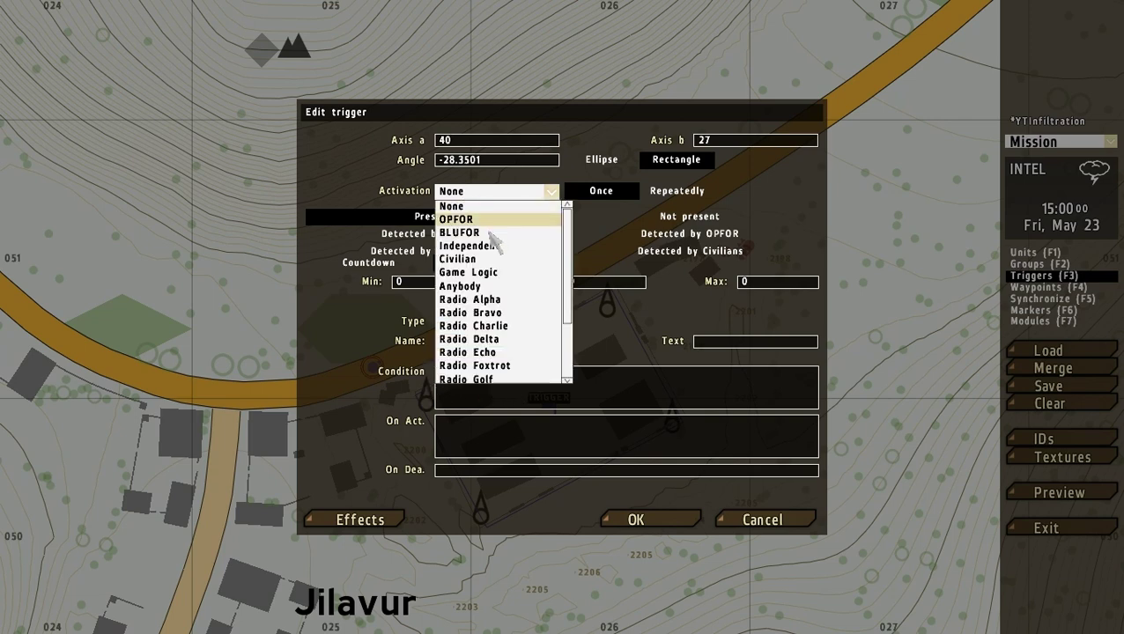
pyautogui.click(460, 286)
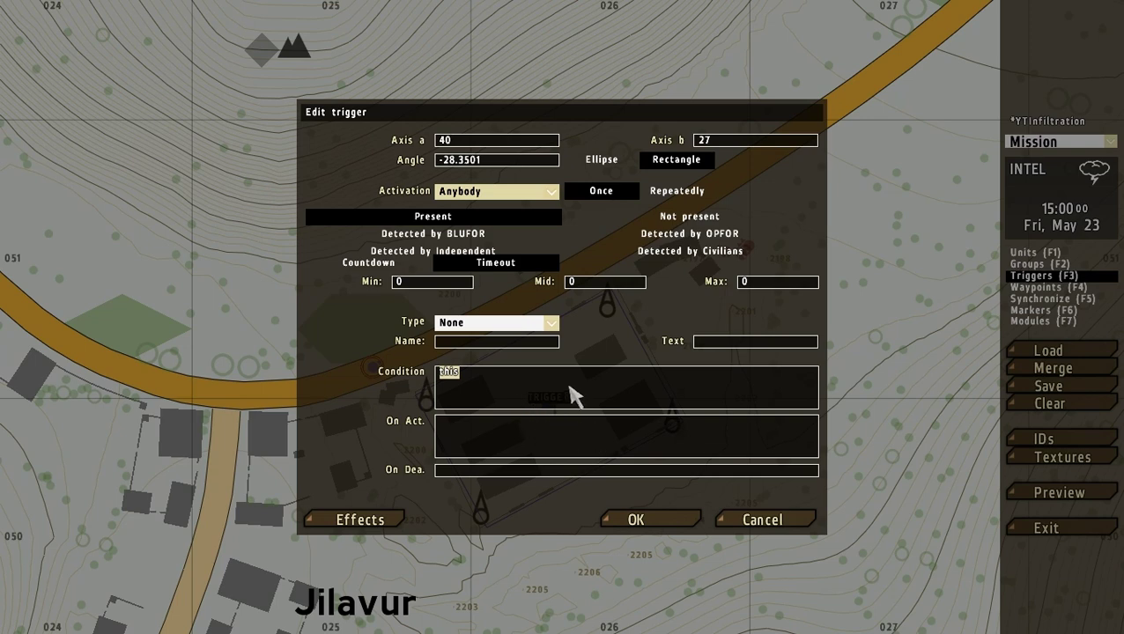
# Set the compound trigger's Activation to Radio Alpha
pyautogui.click(464, 193)
pyautogui.scroll(-1, 505, 278)
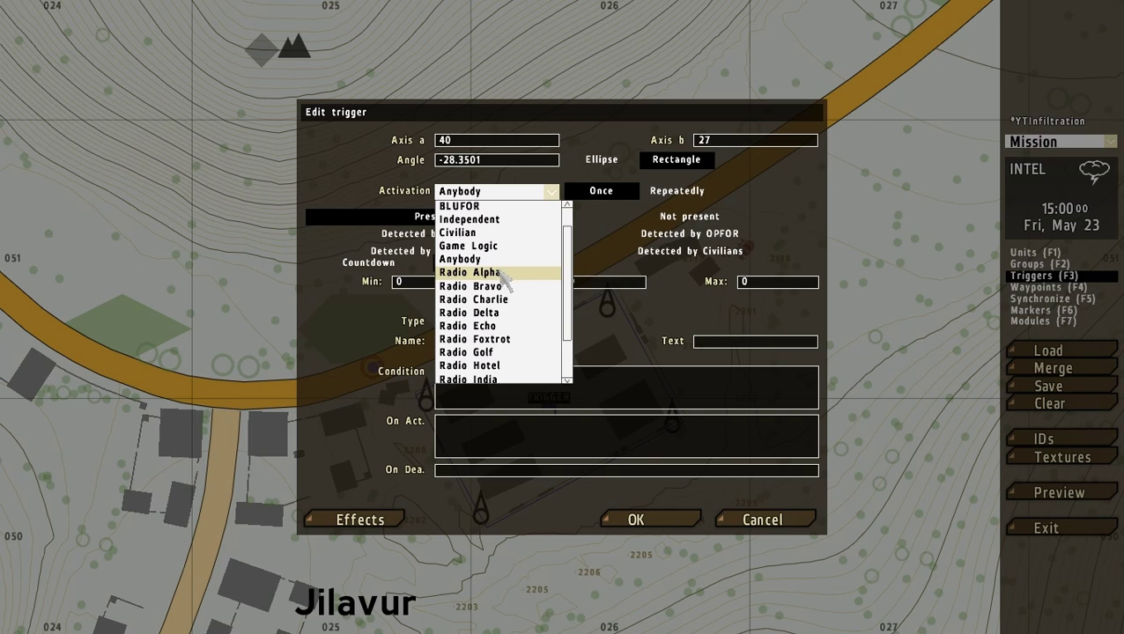
pyautogui.scroll(-3, 505, 278)
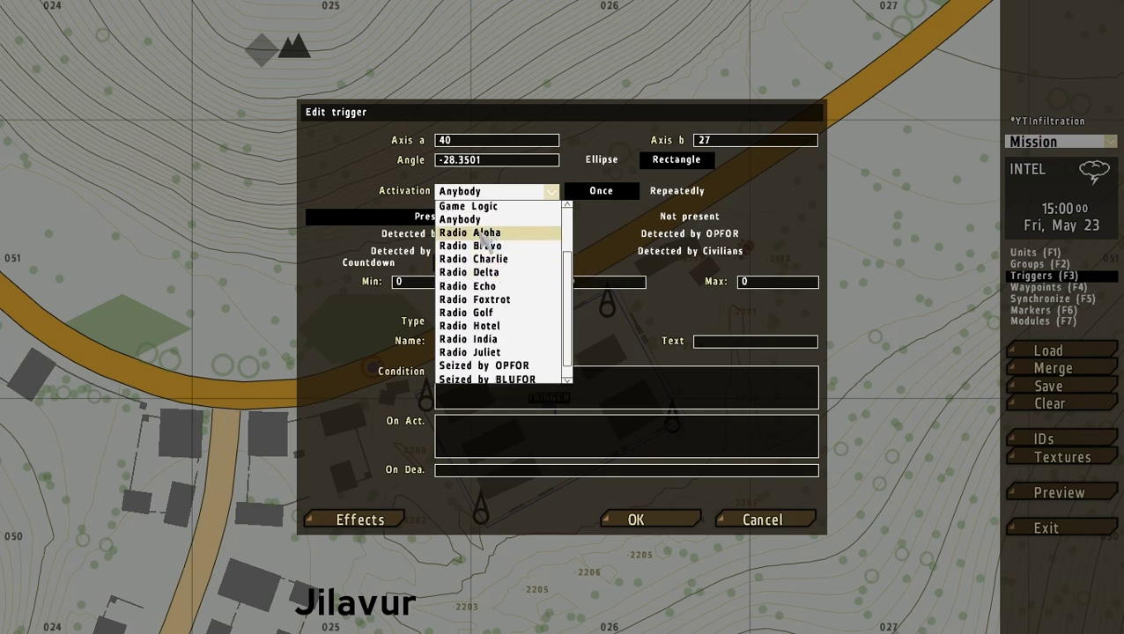
pyautogui.click(483, 233)
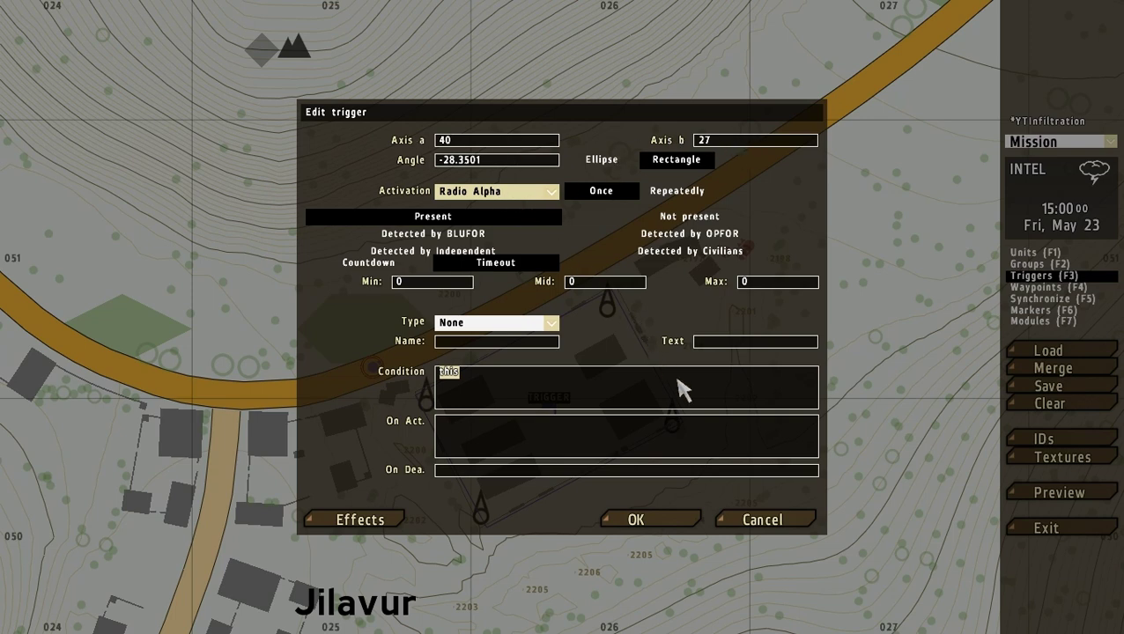
# Enter "Do something" as the Radio Alpha trigger's Text, save the trigger and preview the mission
pyautogui.click(481, 192)
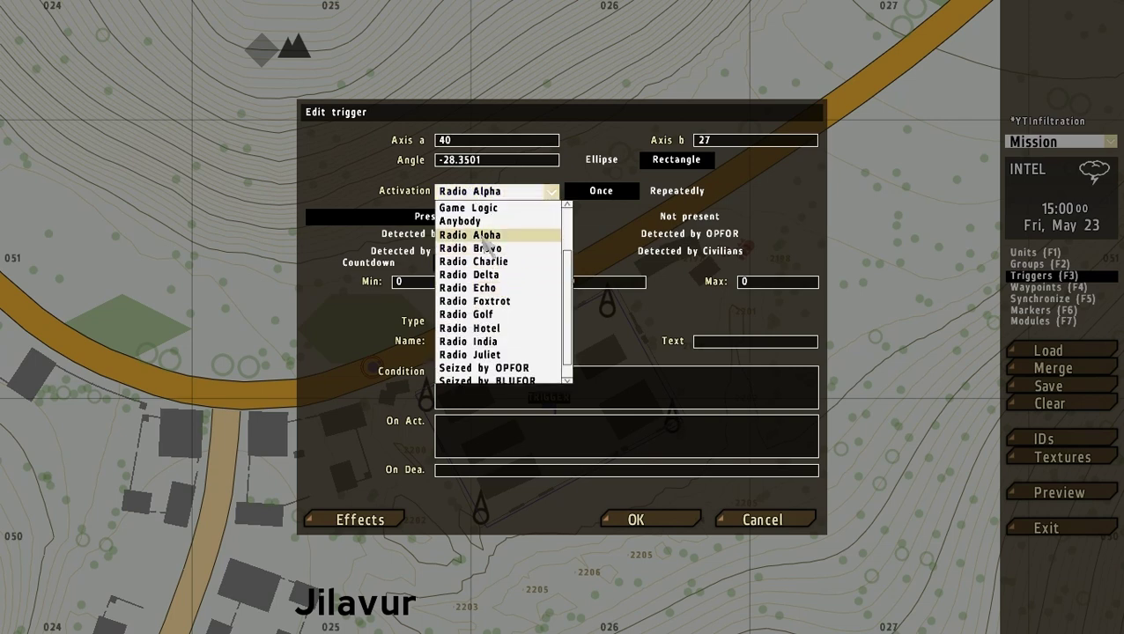
pyautogui.click(482, 235)
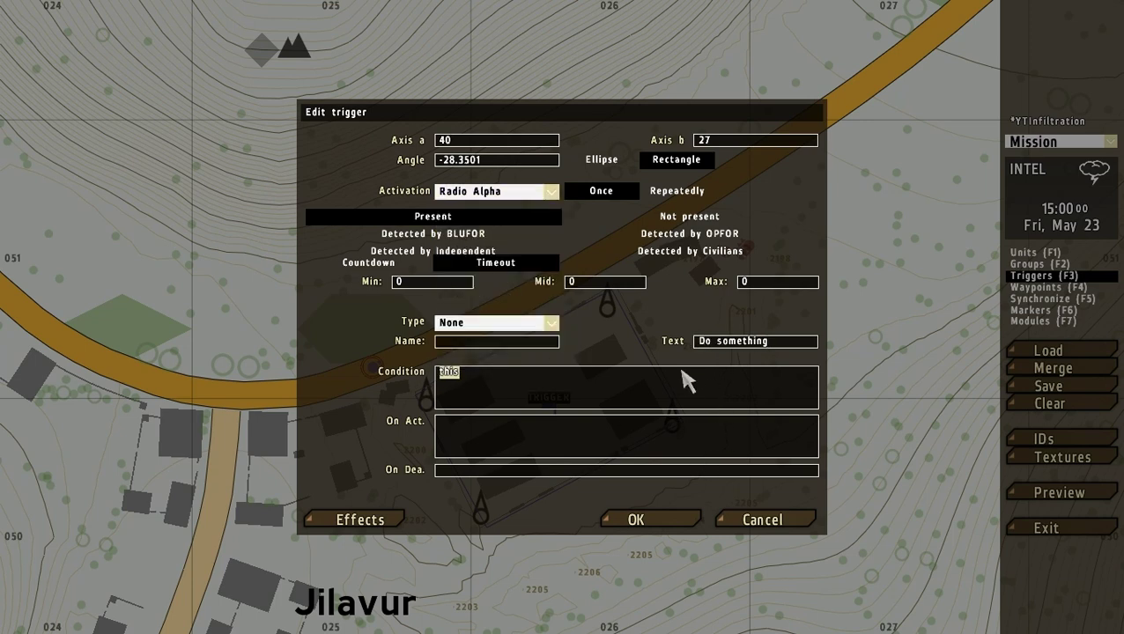
pyautogui.press('Return')
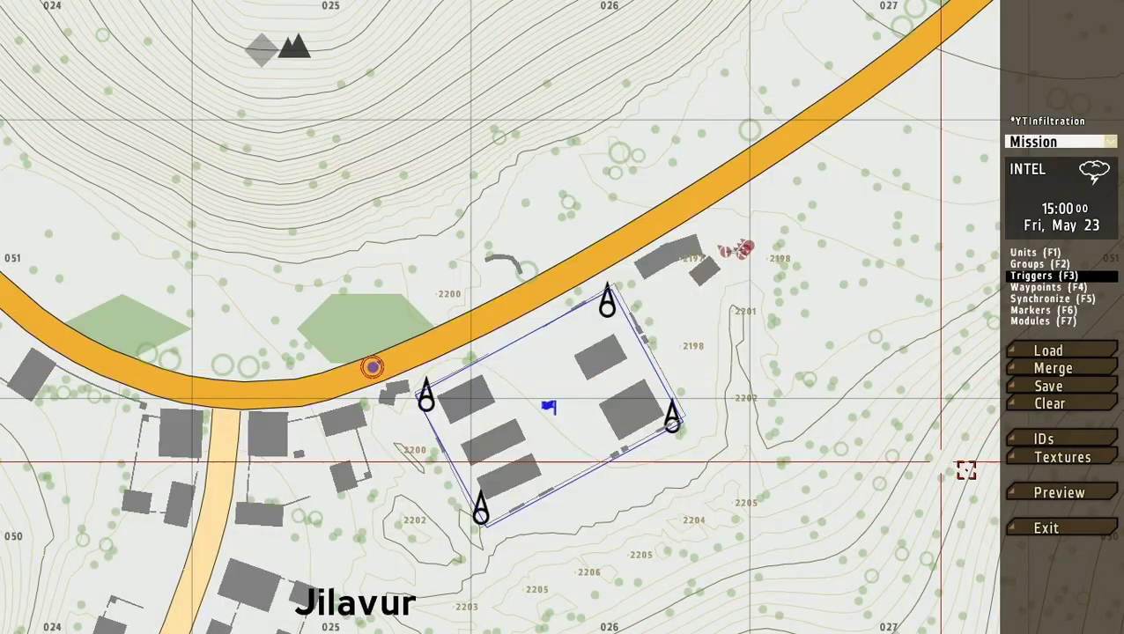
pyautogui.click(1026, 494)
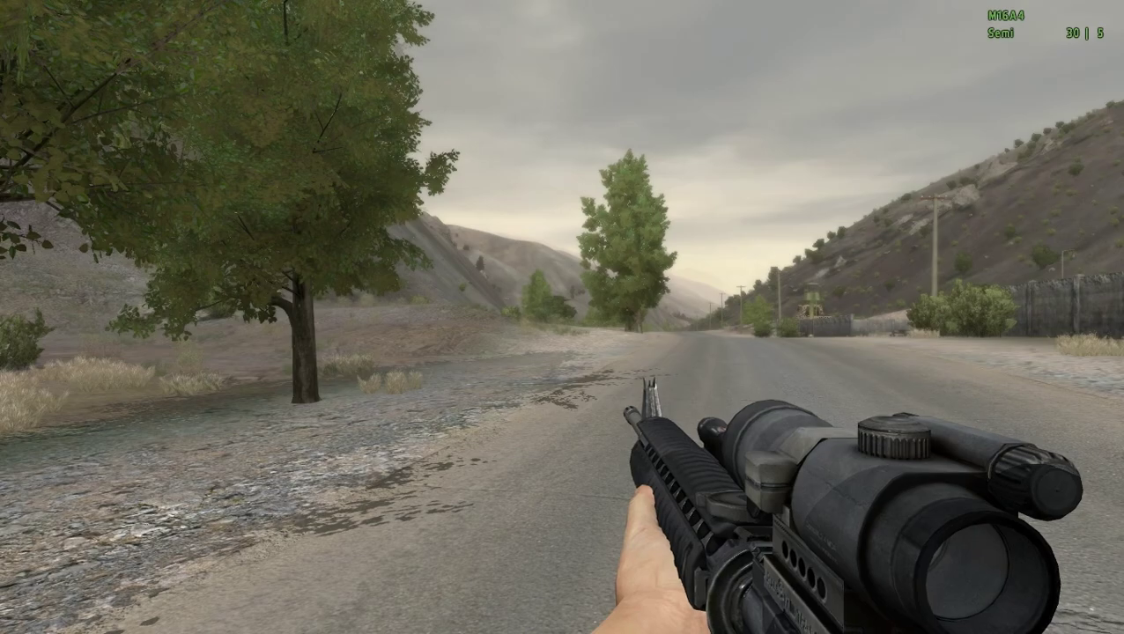
# Check the radio on the in-game map for the trigger's "Do something" entry and close the map
pyautogui.press('m')
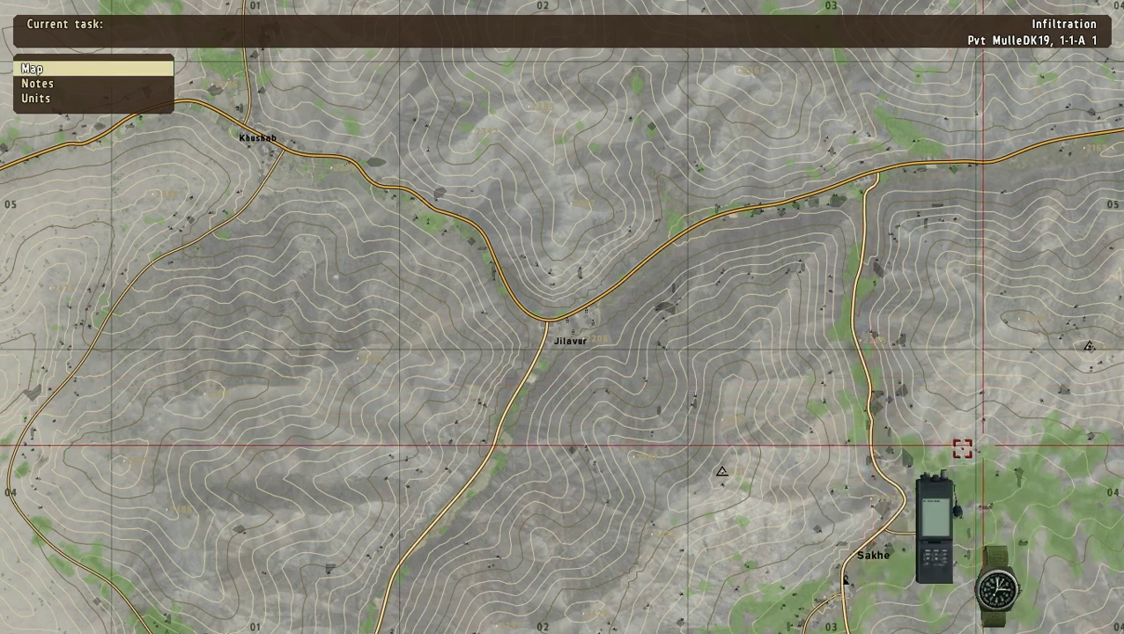
pyautogui.moveTo(866, 410)
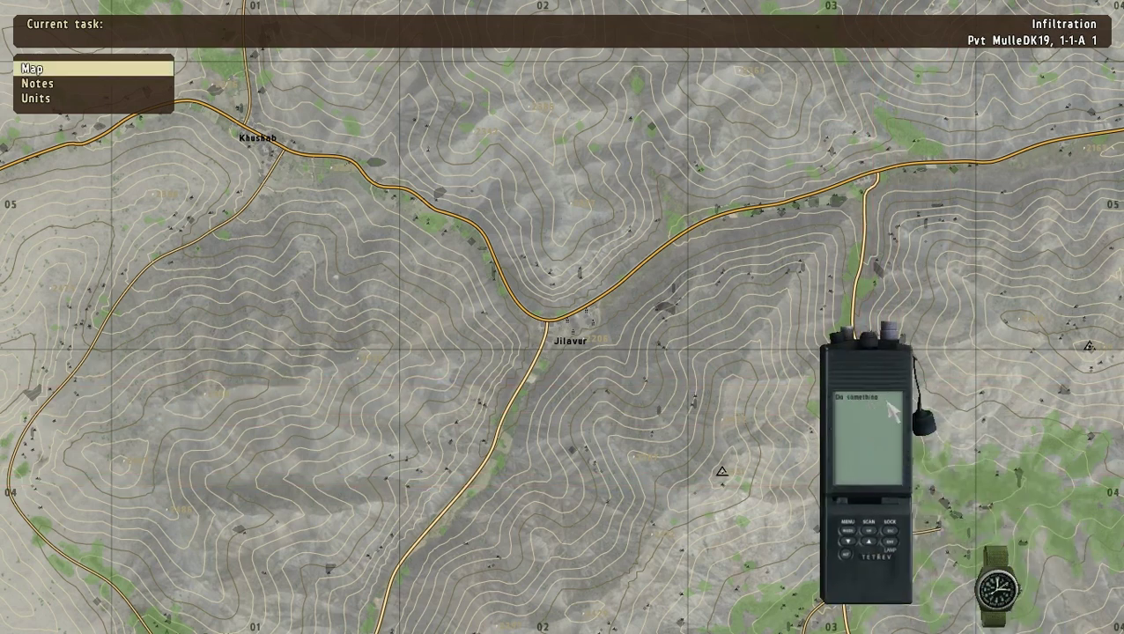
pyautogui.press('m')
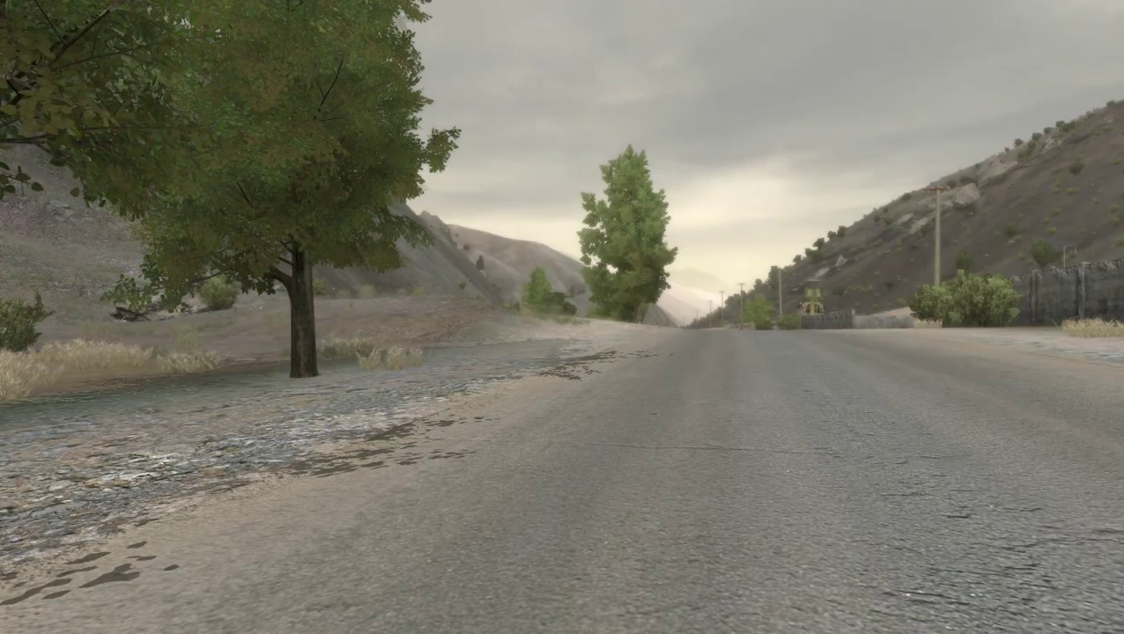
# Issue the "Do something" call through the in-game radio commands and leave the preview for the editor
pyautogui.press('0')
pyautogui.press('0')
pyautogui.press('BackSpace')
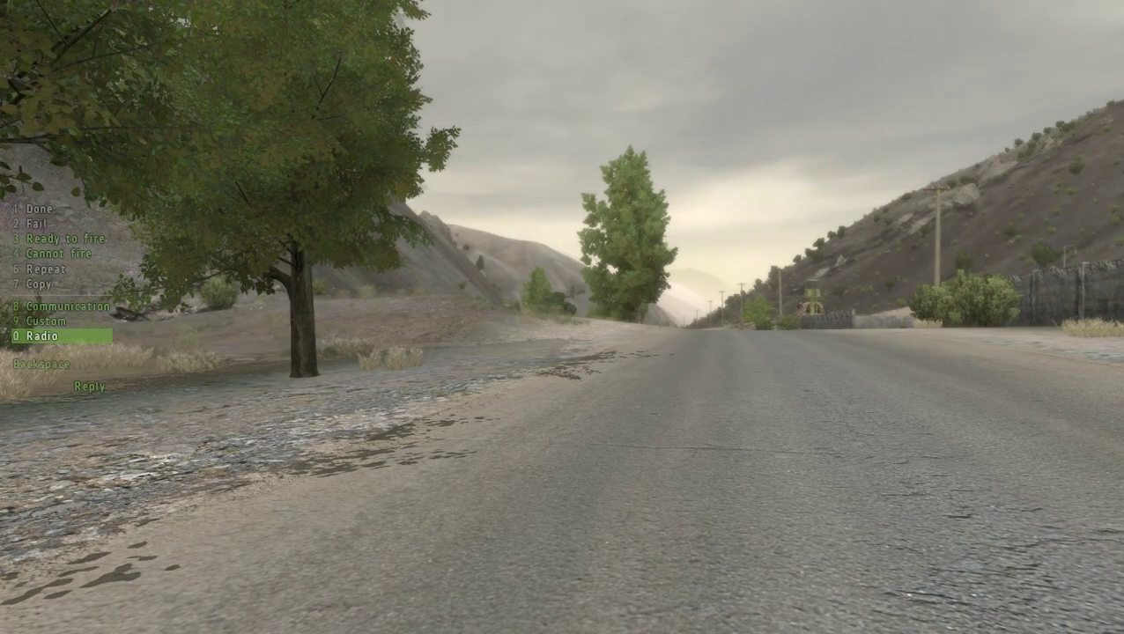
pyautogui.press('0')
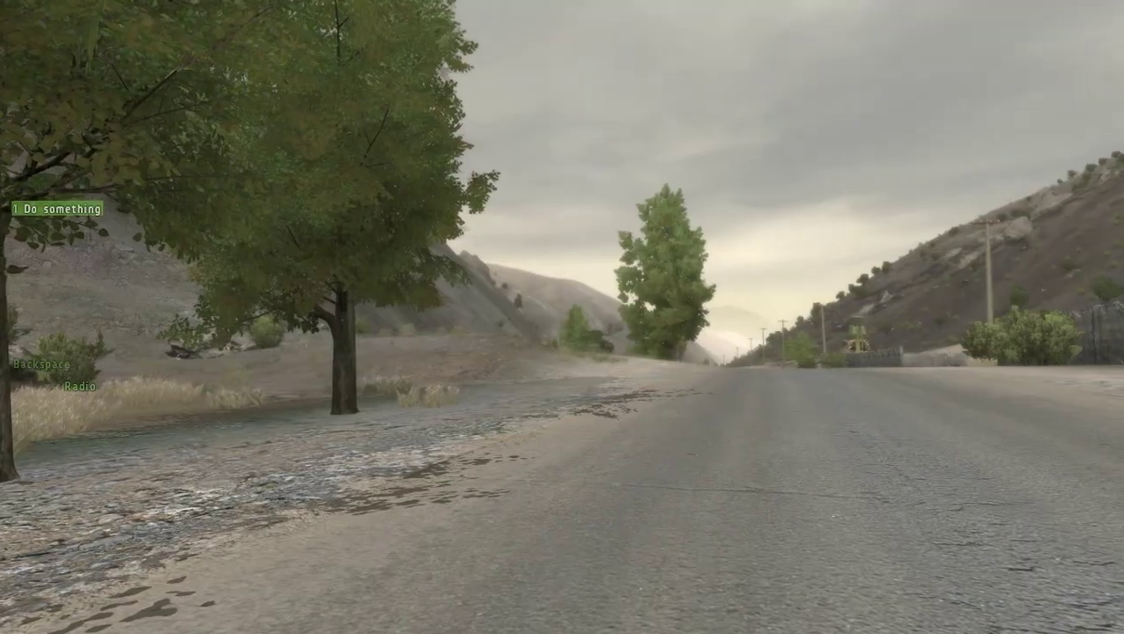
pyautogui.press('1')
pyautogui.press('Escape')
pyautogui.click(439, 369)
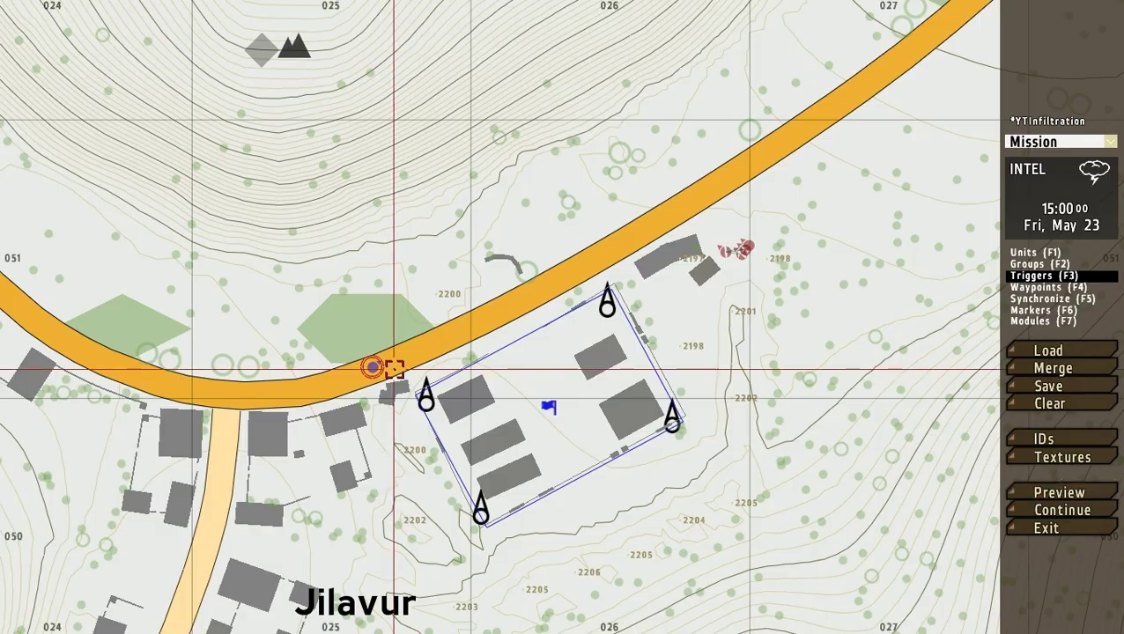
# Reopen the compound trigger, look over its radio activation options and clear its Text
pyautogui.doubleClick(544, 409)
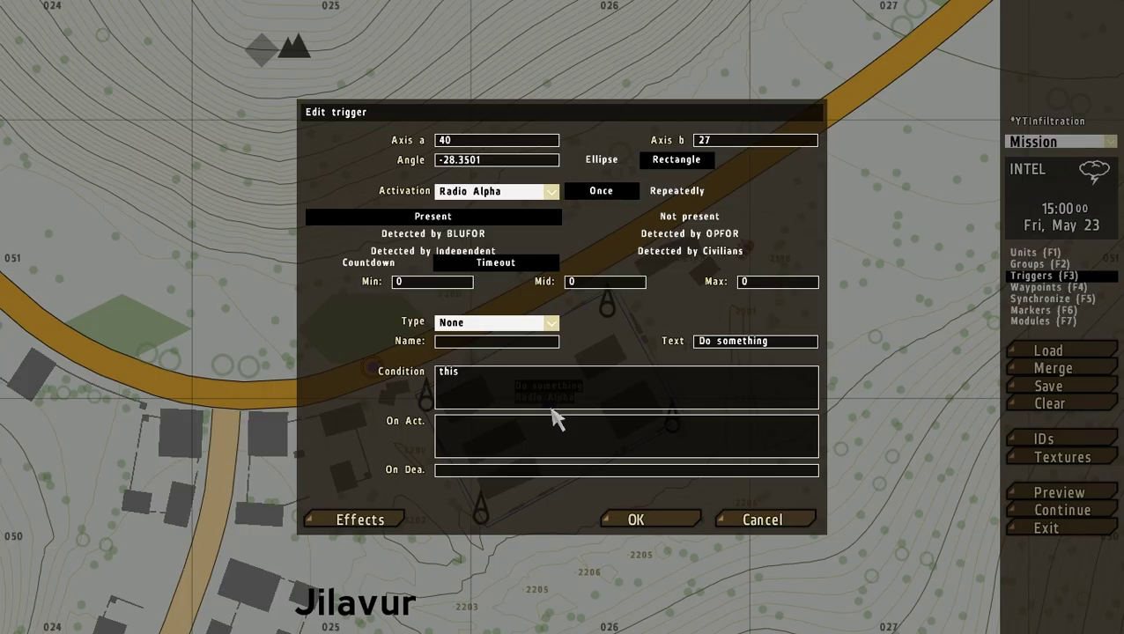
pyautogui.click(465, 193)
pyautogui.scroll(-3, 494, 286)
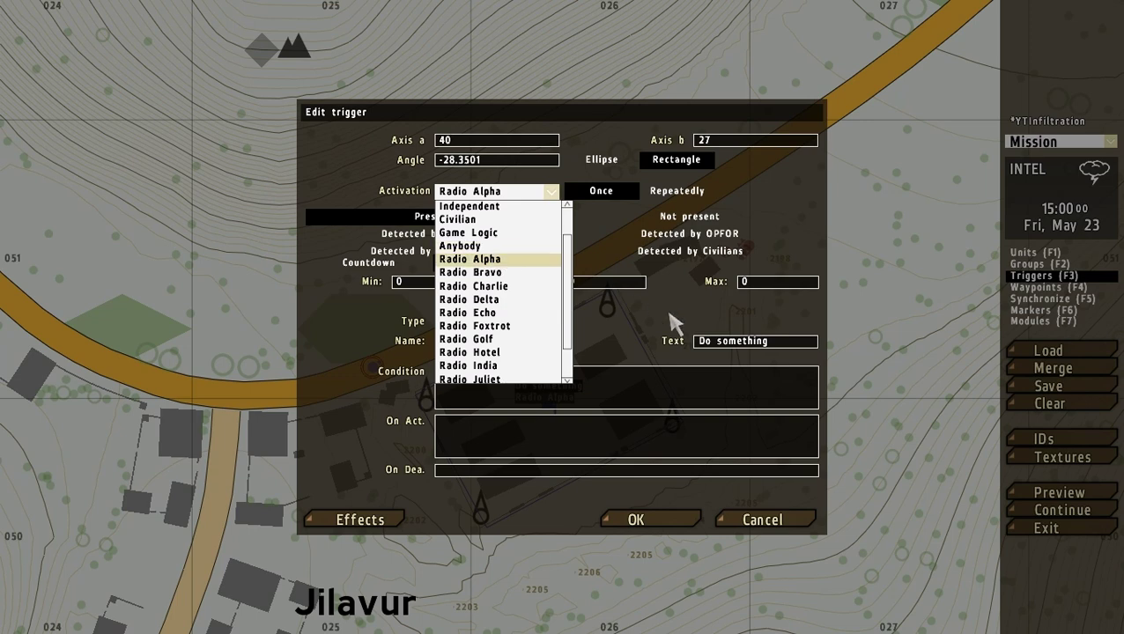
pyautogui.click(722, 348)
pyautogui.click(753, 346)
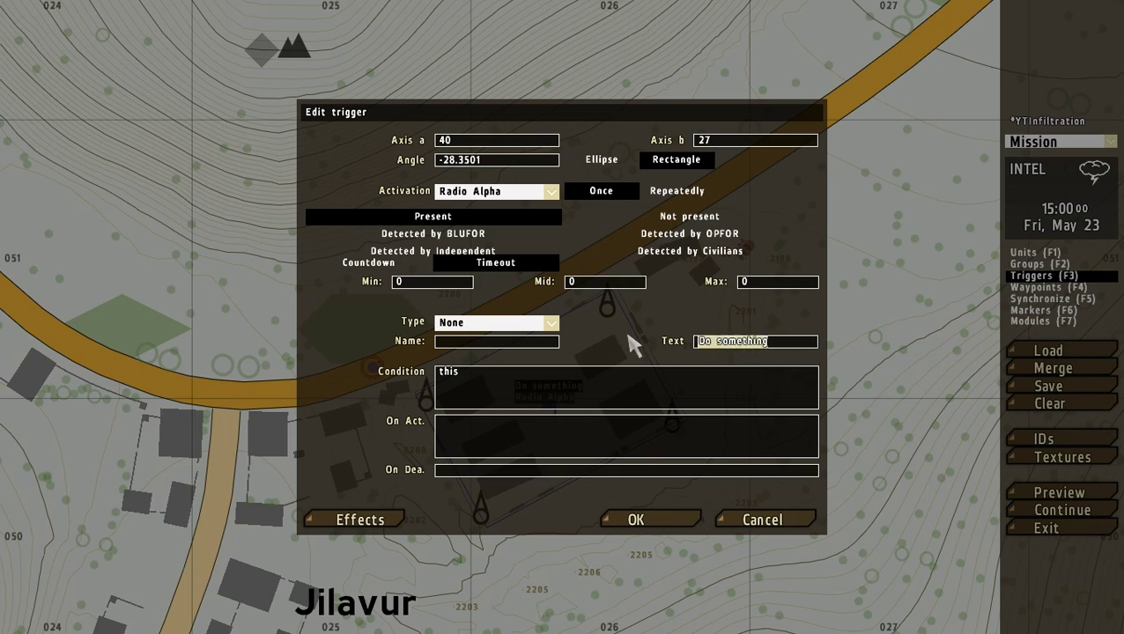
pyautogui.press('BackSpace')
# Look over the Seized by options and set the compound trigger's Activation to None
pyautogui.click(474, 194)
pyautogui.scroll(-1, 502, 275)
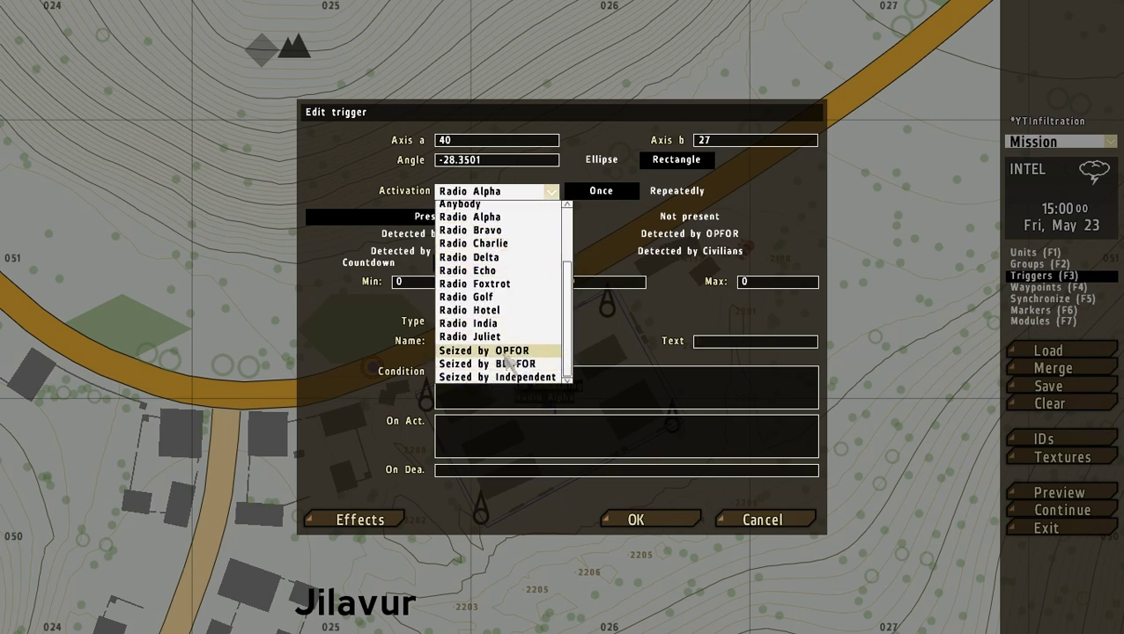
pyautogui.scroll(2, 484, 304)
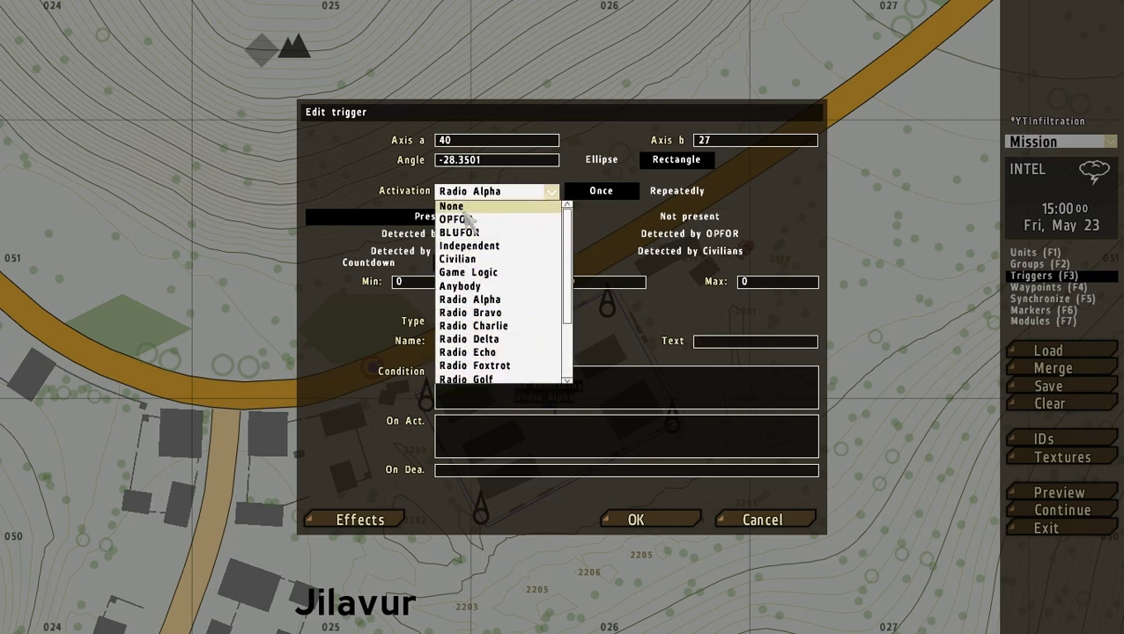
pyautogui.click(476, 208)
# Review the remaining Activation options again, keep None selected and save the compound trigger
pyautogui.click(509, 191)
pyautogui.scroll(-2, 499, 370)
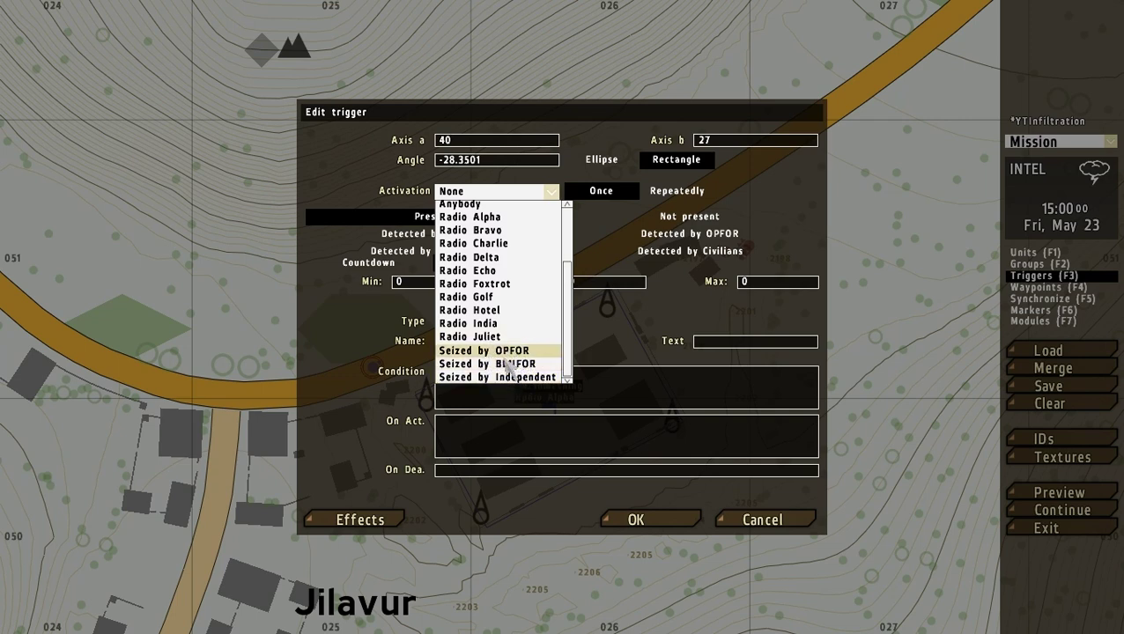
pyautogui.scroll(2, 490, 257)
pyautogui.scroll(1, 489, 255)
pyautogui.click(474, 204)
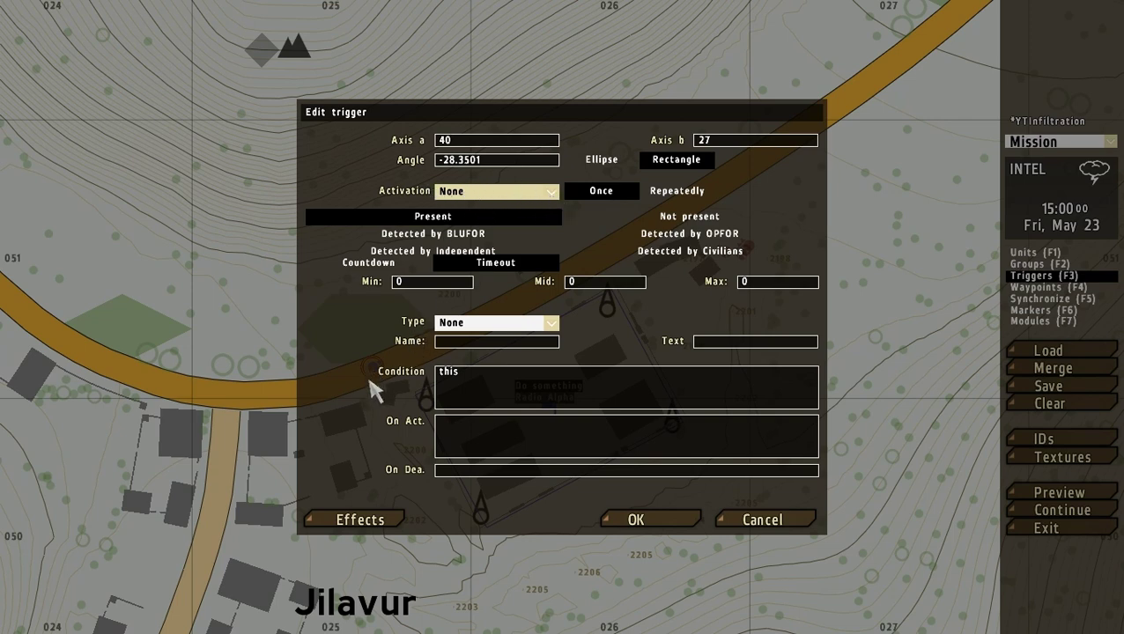
pyautogui.click(512, 194)
pyautogui.scroll(-2, 524, 273)
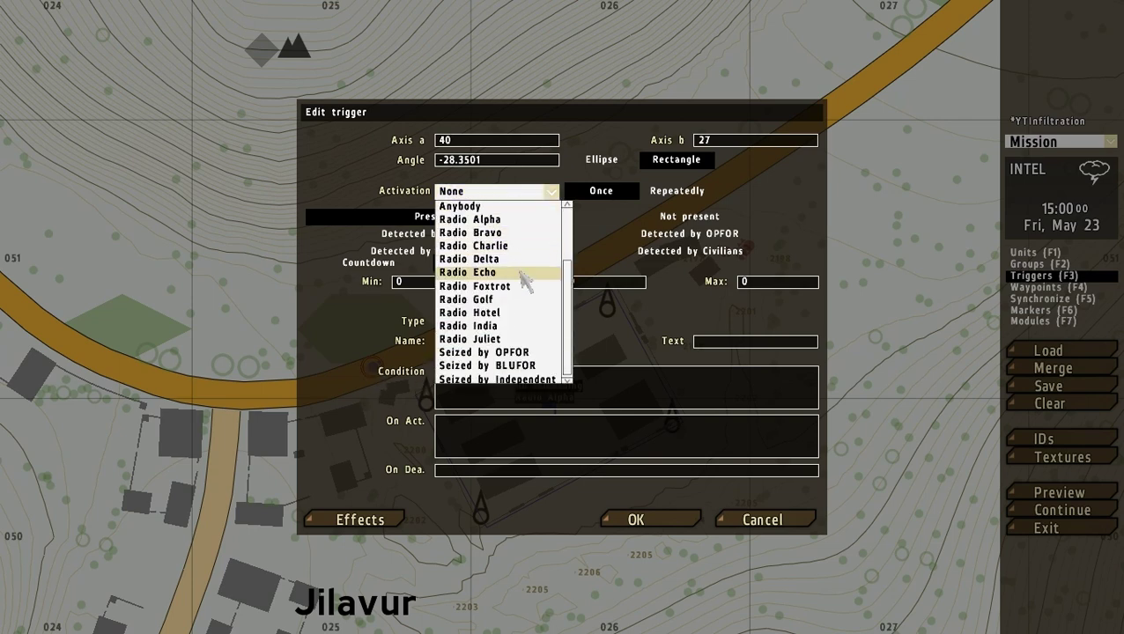
pyautogui.scroll(2, 509, 280)
pyautogui.click(471, 205)
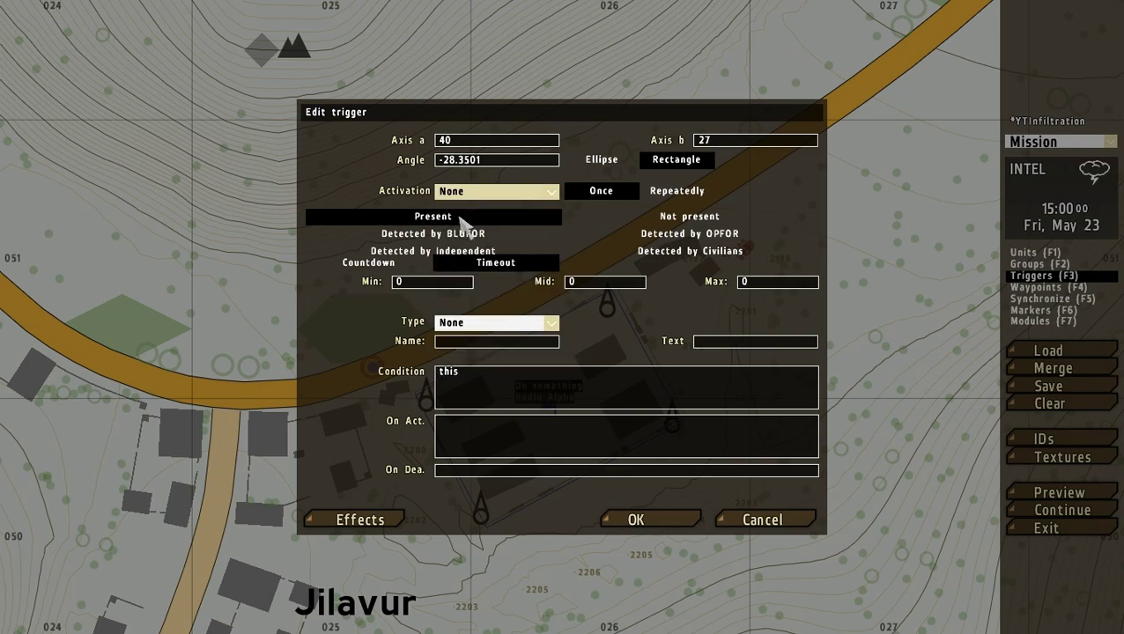
pyautogui.click(646, 526)
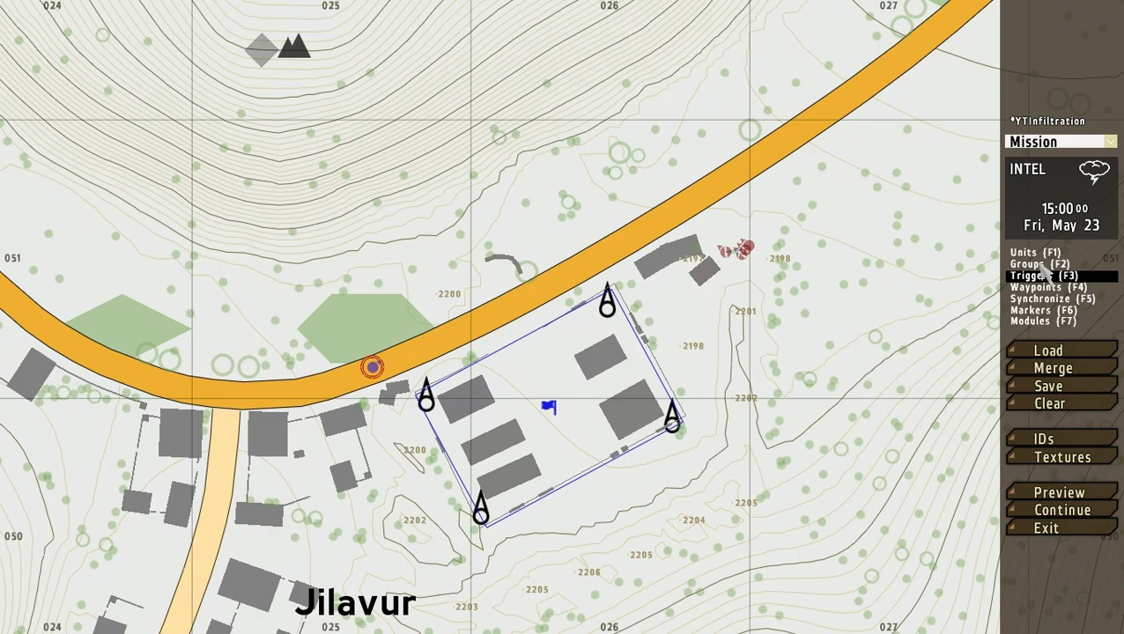
# In Groups mode, link the compound trigger to the player rifleman, break the link and link them again
pyautogui.click(1042, 265)
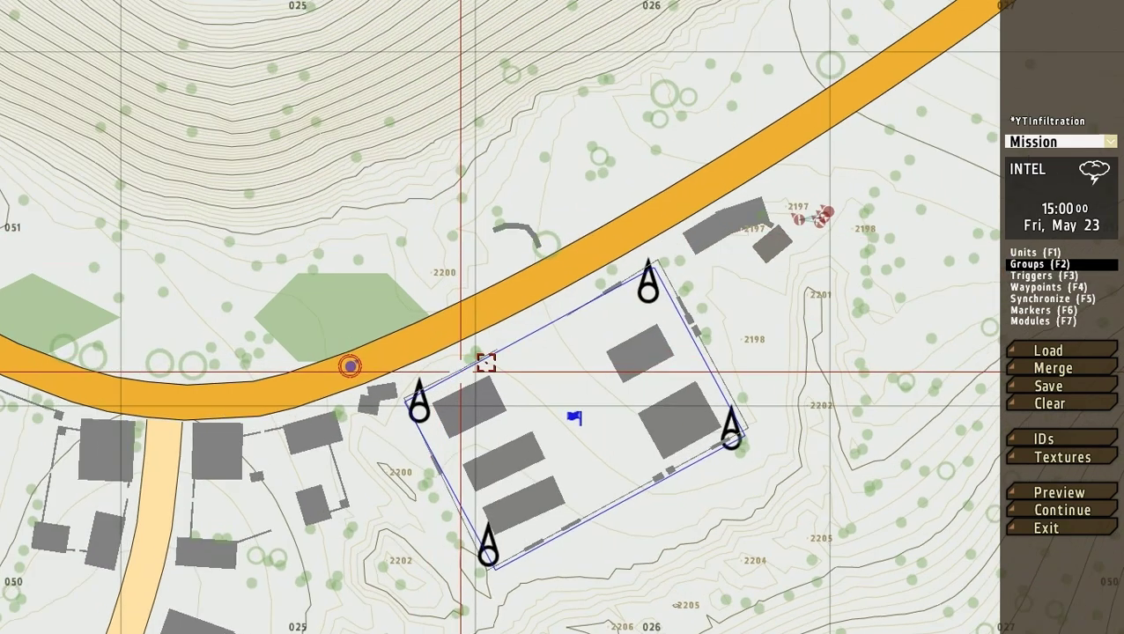
pyautogui.scroll(1, 539, 381)
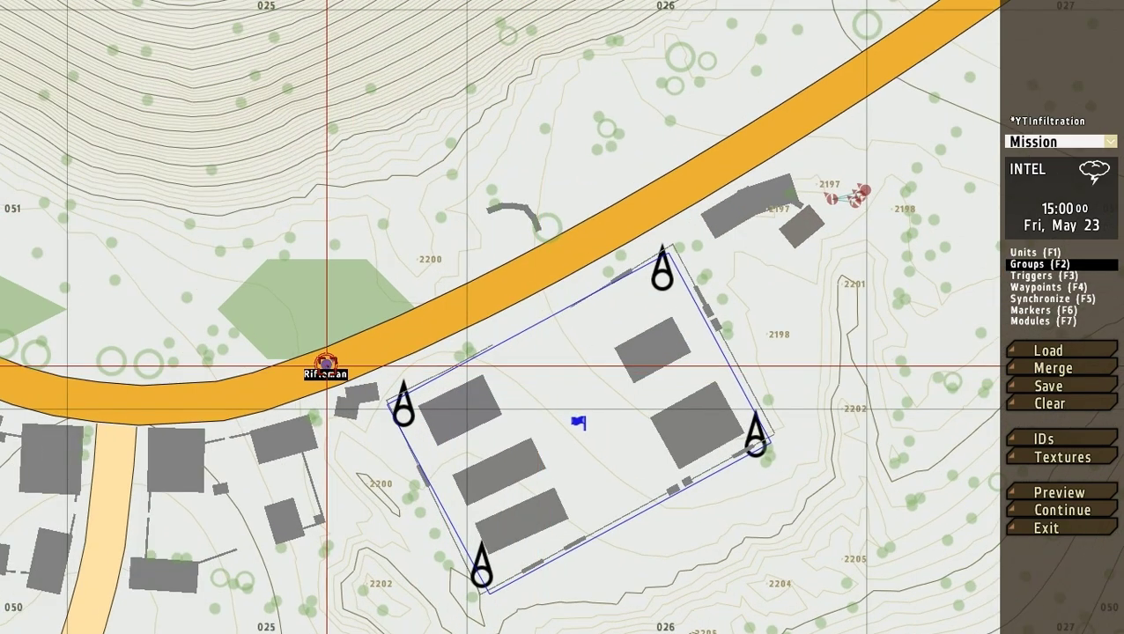
pyautogui.moveTo(326, 366); pyautogui.dragTo(577, 416)
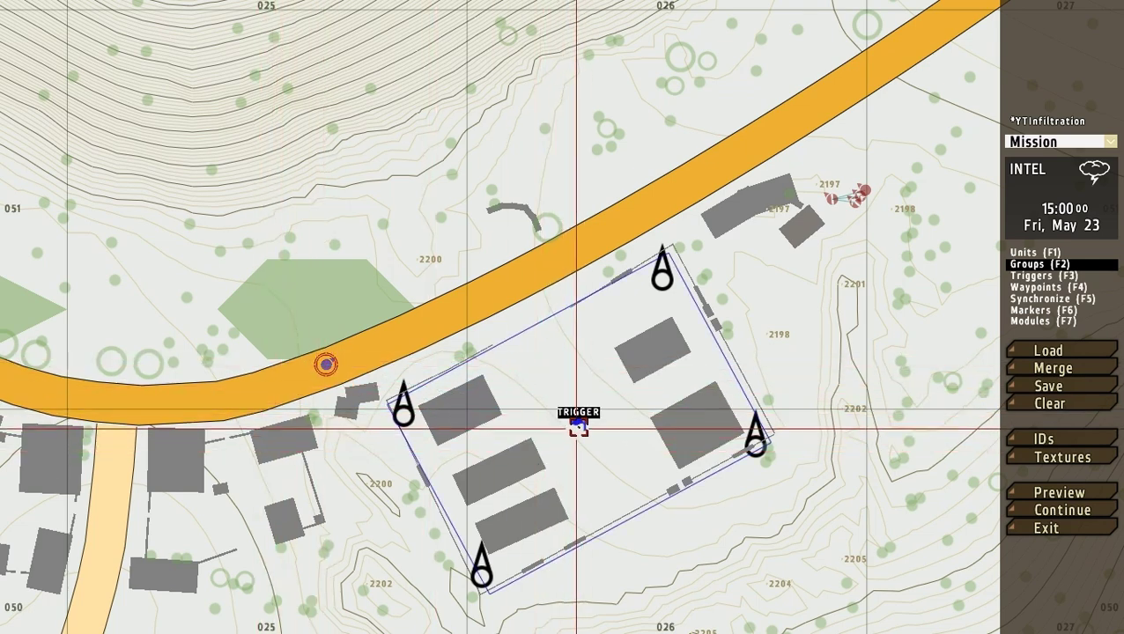
pyautogui.moveTo(578, 426); pyautogui.dragTo(322, 364)
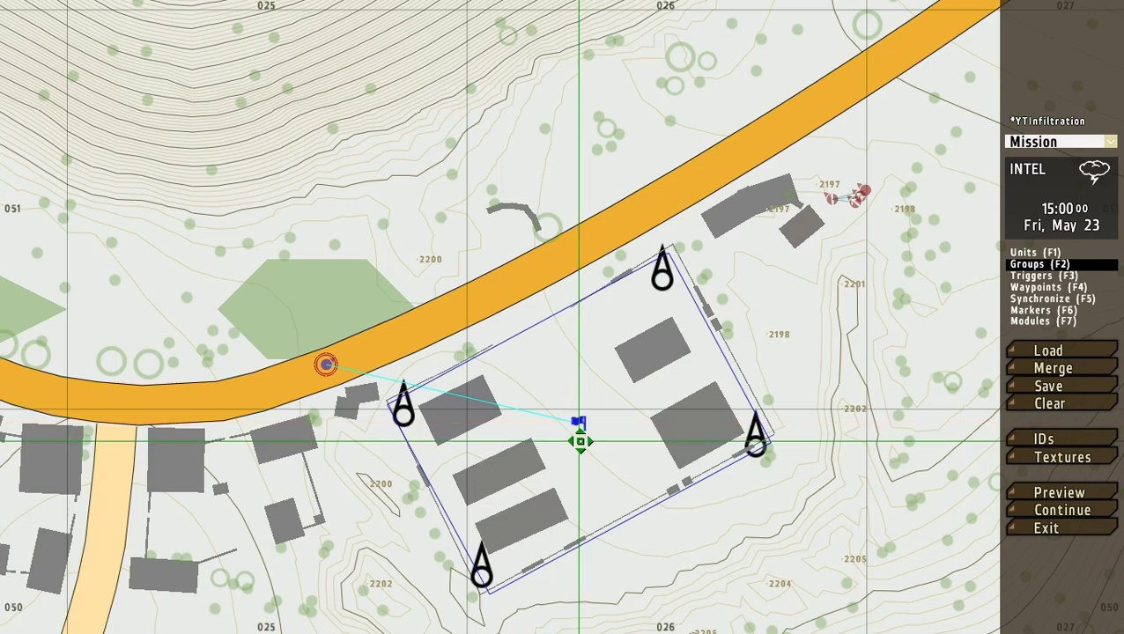
pyautogui.moveTo(579, 440); pyautogui.dragTo(717, 535)
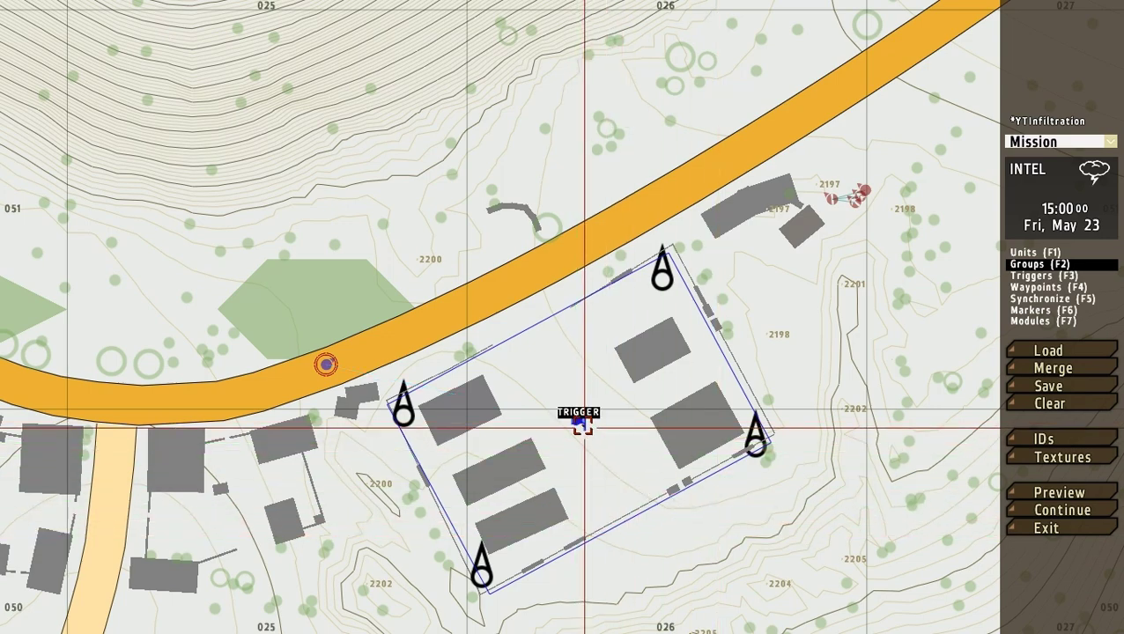
pyautogui.moveTo(579, 423); pyautogui.dragTo(322, 359)
# Open the linked compound trigger and examine the Activation options offered for a grouped unit
pyautogui.scroll(-5, 444, 299)
pyautogui.scroll(1, 468, 330)
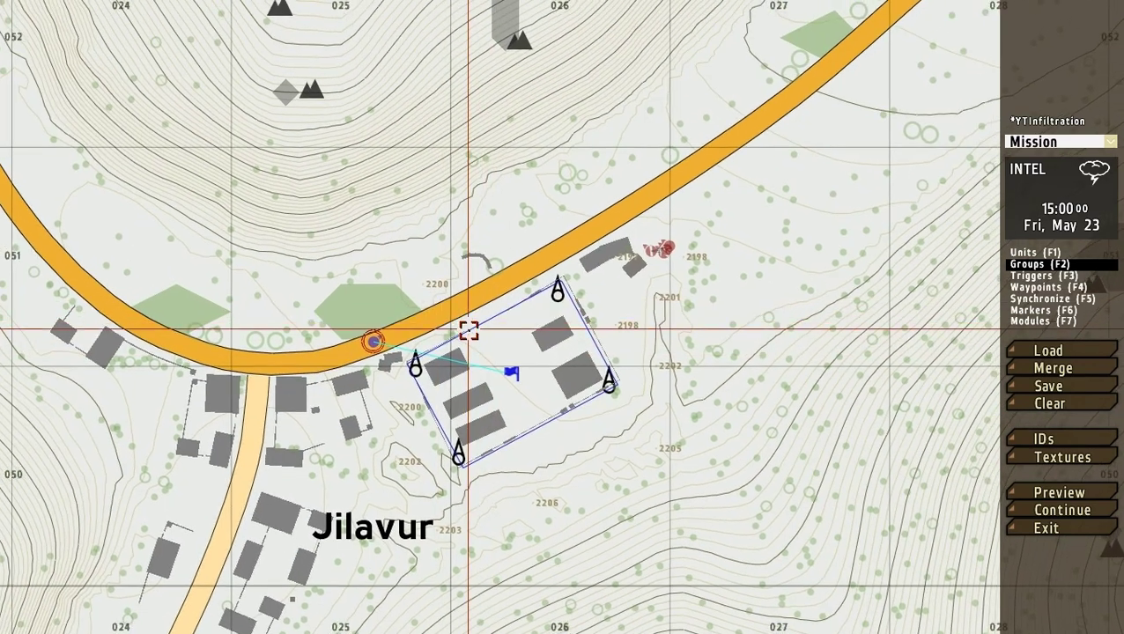
pyautogui.scroll(3, 469, 330)
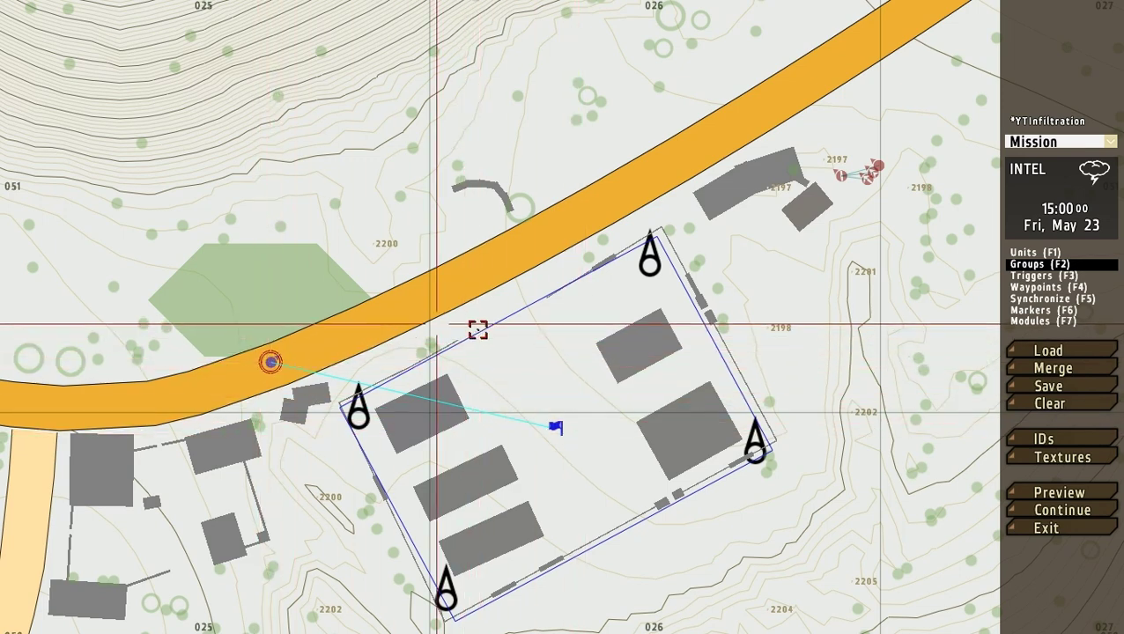
pyautogui.doubleClick(556, 428)
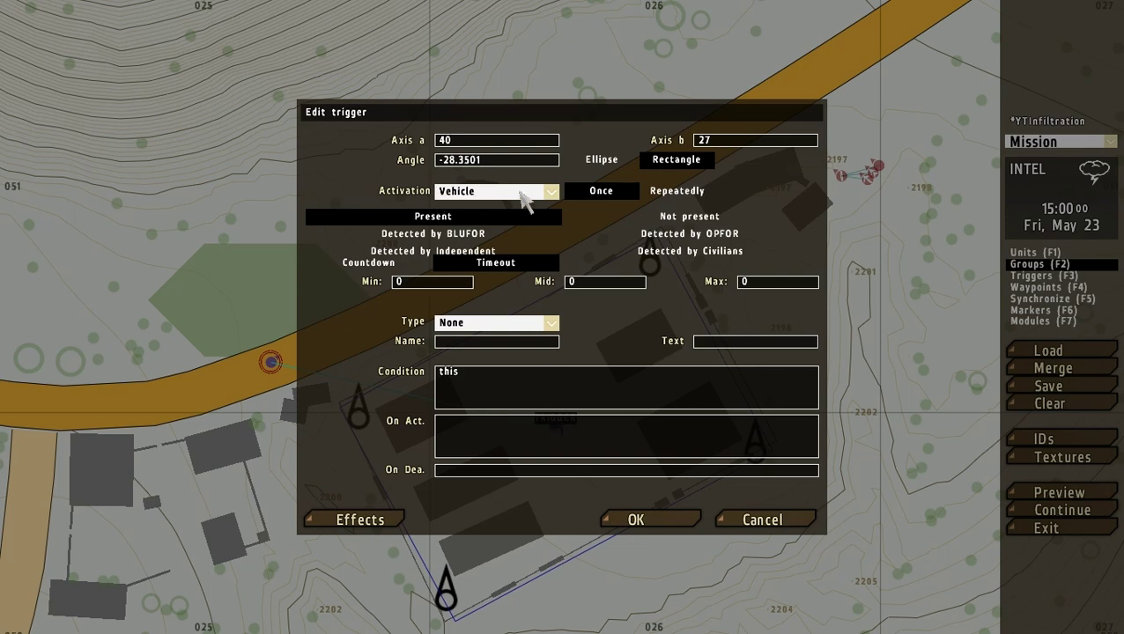
pyautogui.click(548, 194)
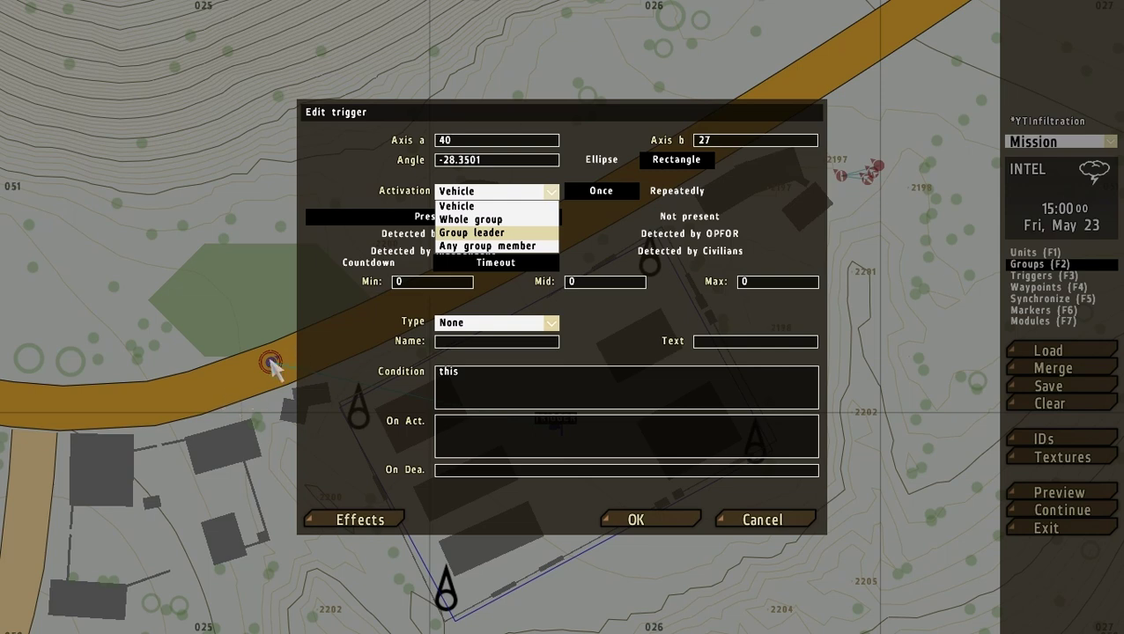
# Switch the grouped trigger's Activation to Group leader, to Any group member and back to Vehicle
pyautogui.click(486, 233)
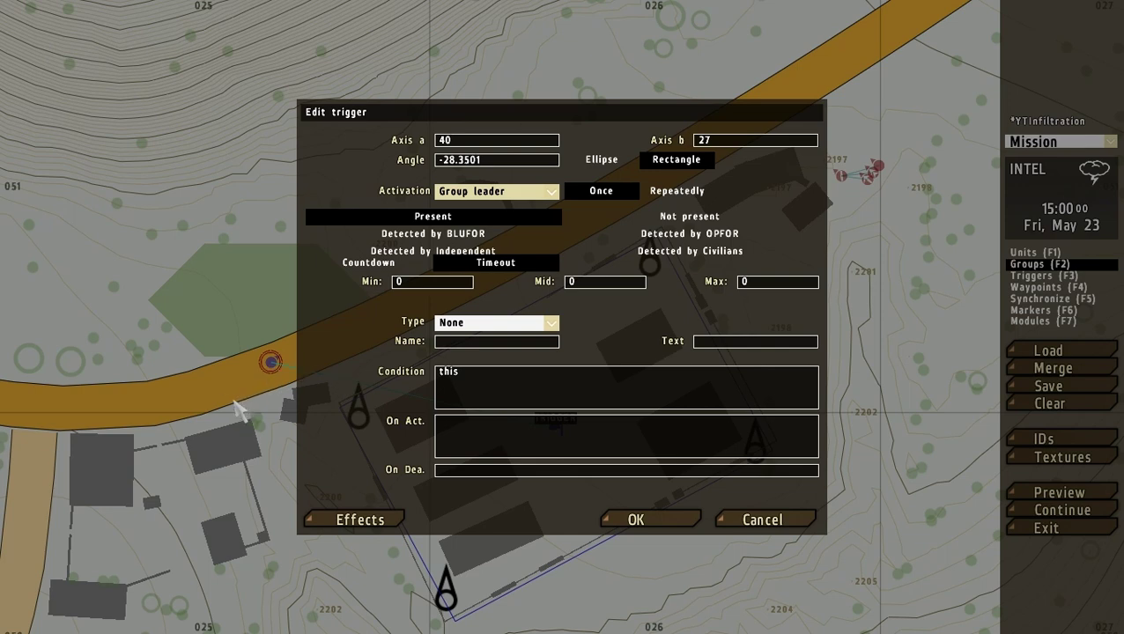
pyautogui.click(491, 193)
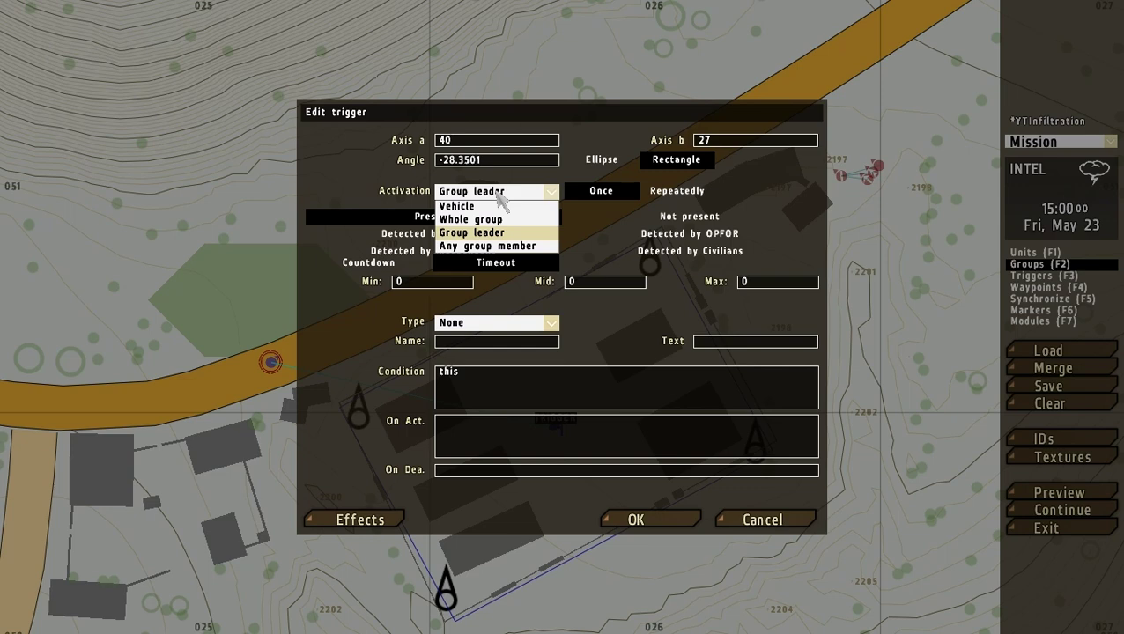
pyautogui.click(498, 248)
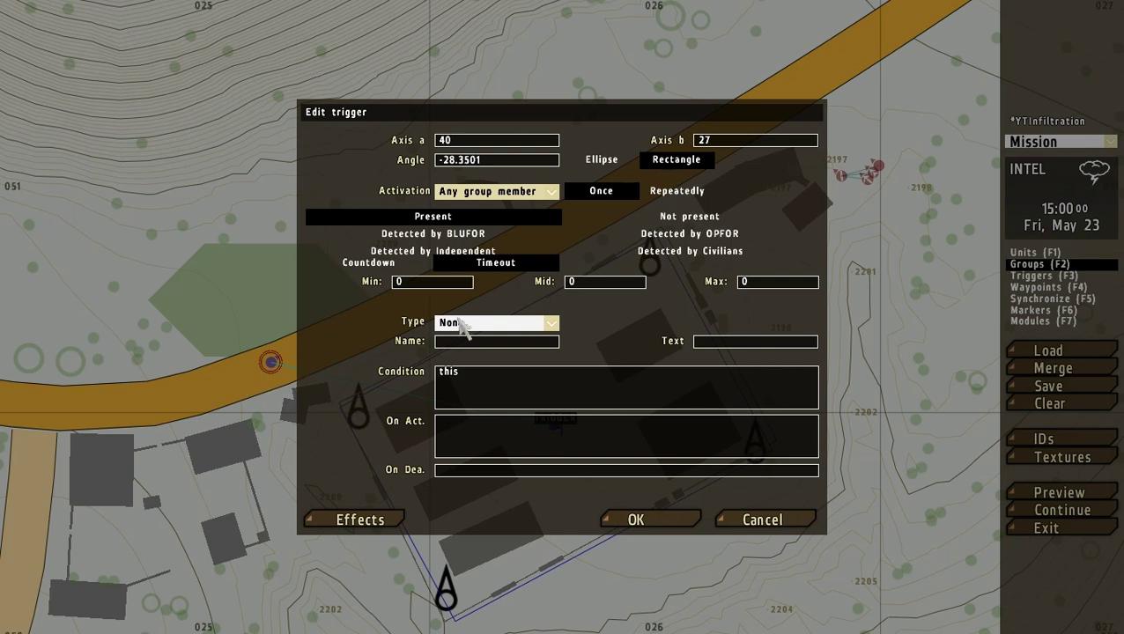
pyautogui.click(484, 193)
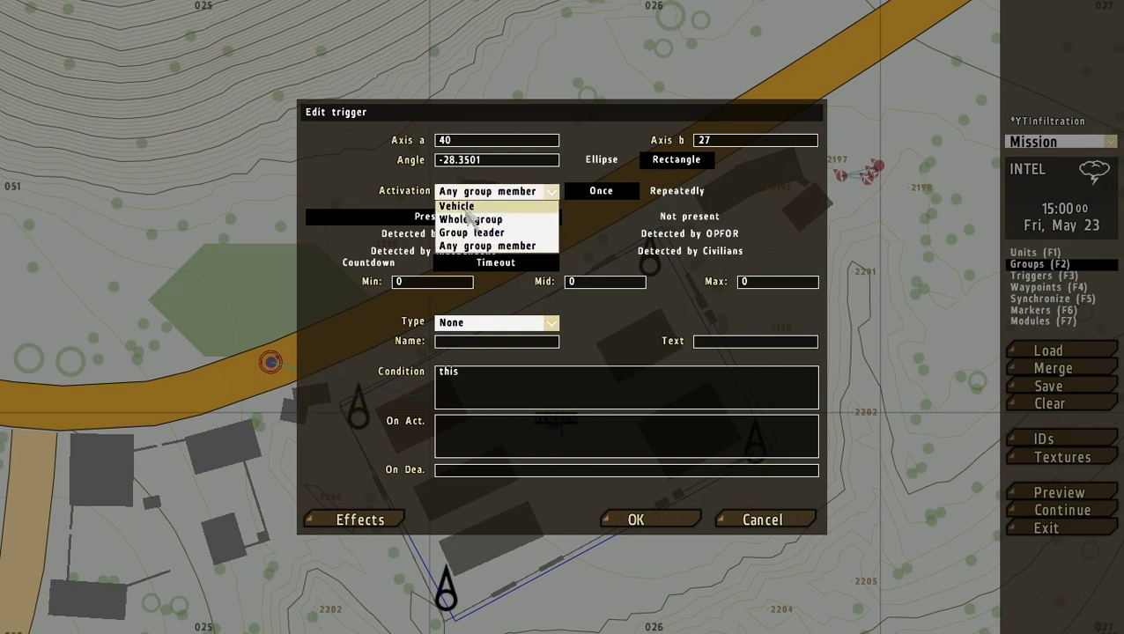
pyautogui.click(456, 207)
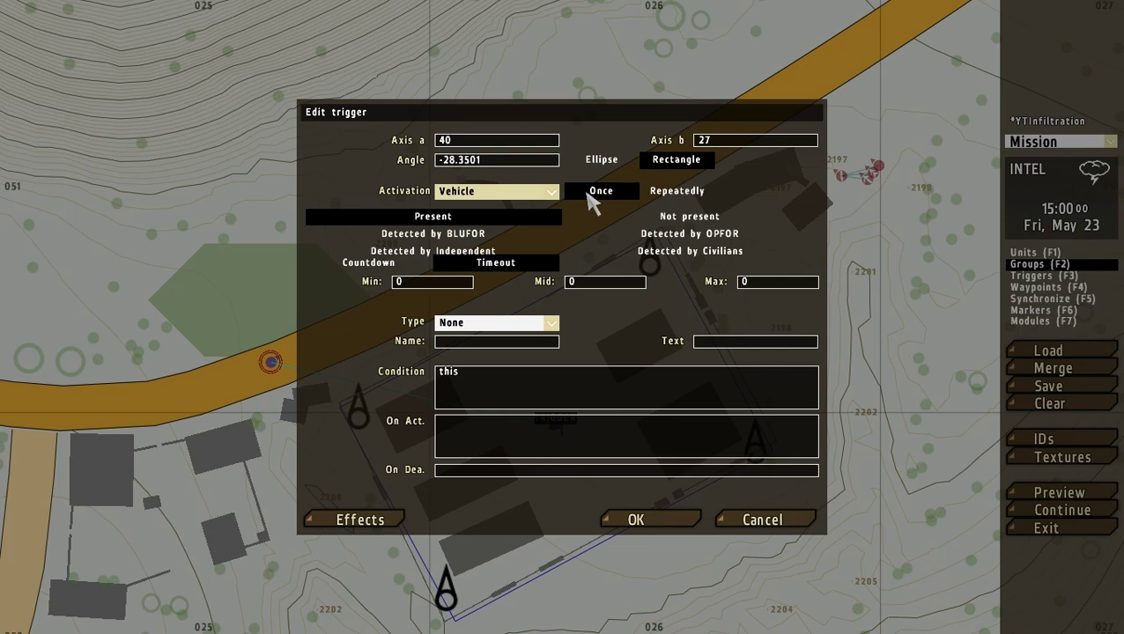
# Switch the trigger to activate Repeatedly and return it to Once
pyautogui.click(680, 192)
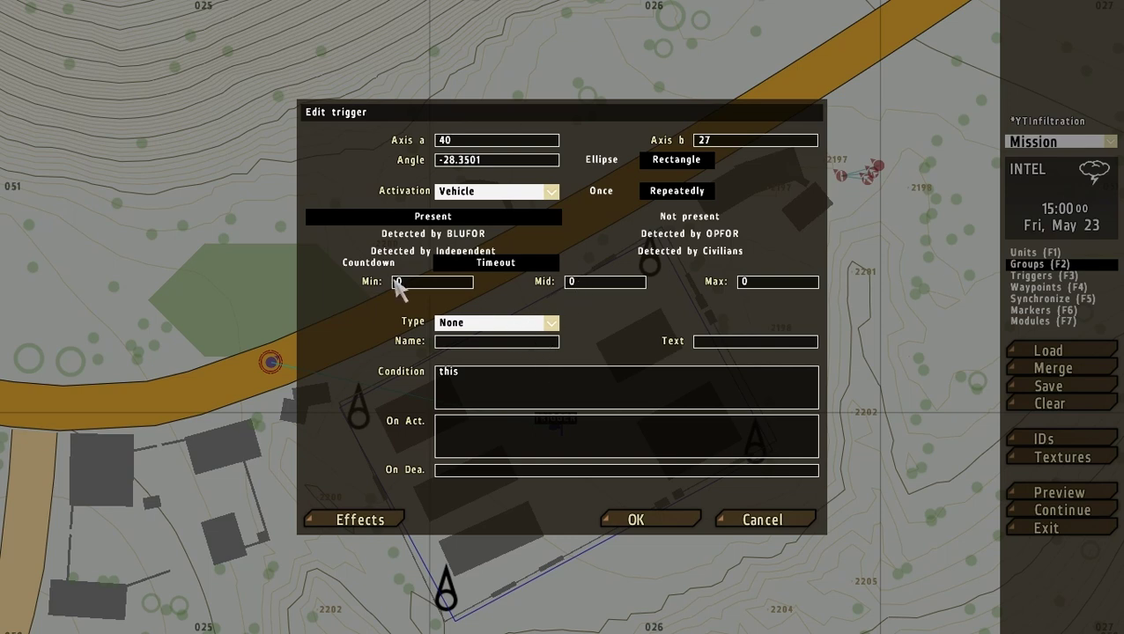
pyautogui.click(609, 199)
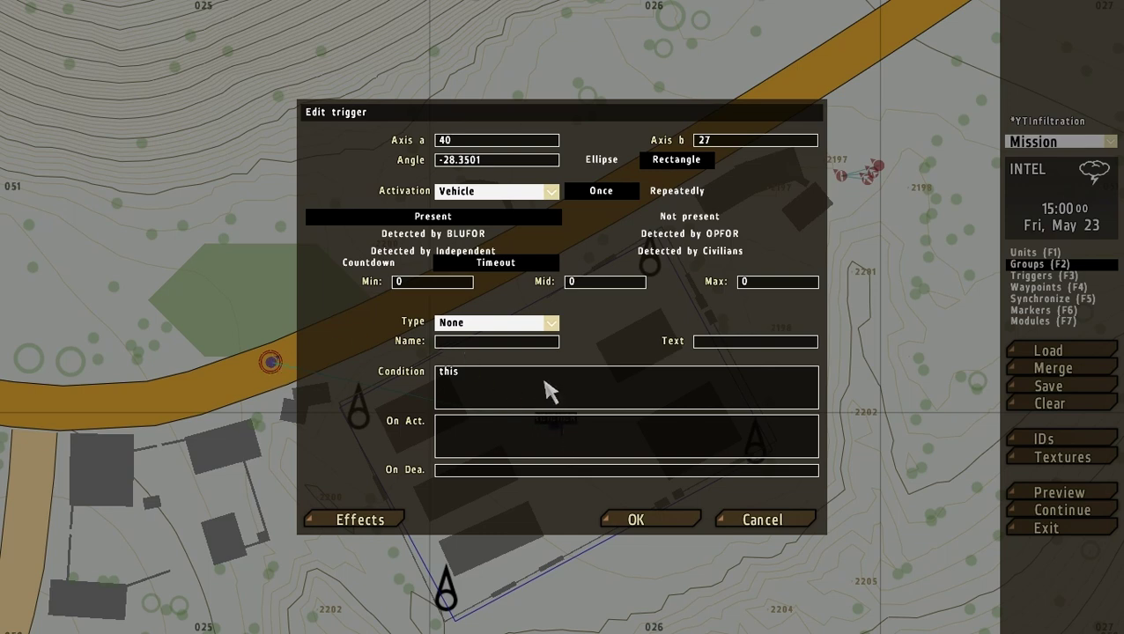
# Try the trigger's Not present and Detected by BLUFOR conditions and select Detected by OPFOR
pyautogui.click(687, 218)
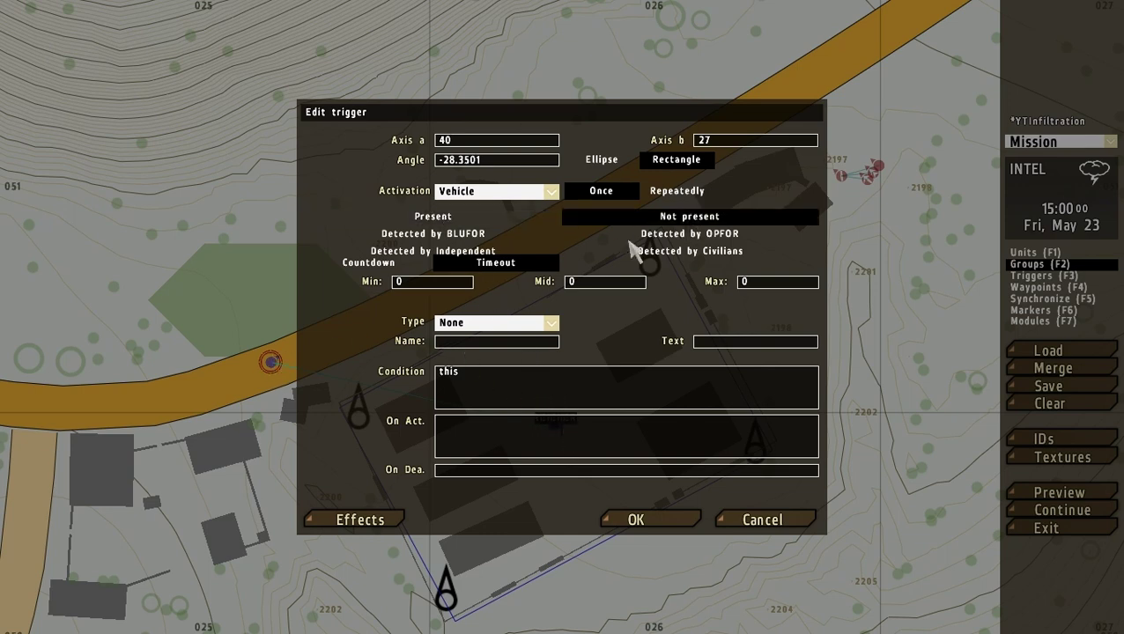
pyautogui.click(443, 235)
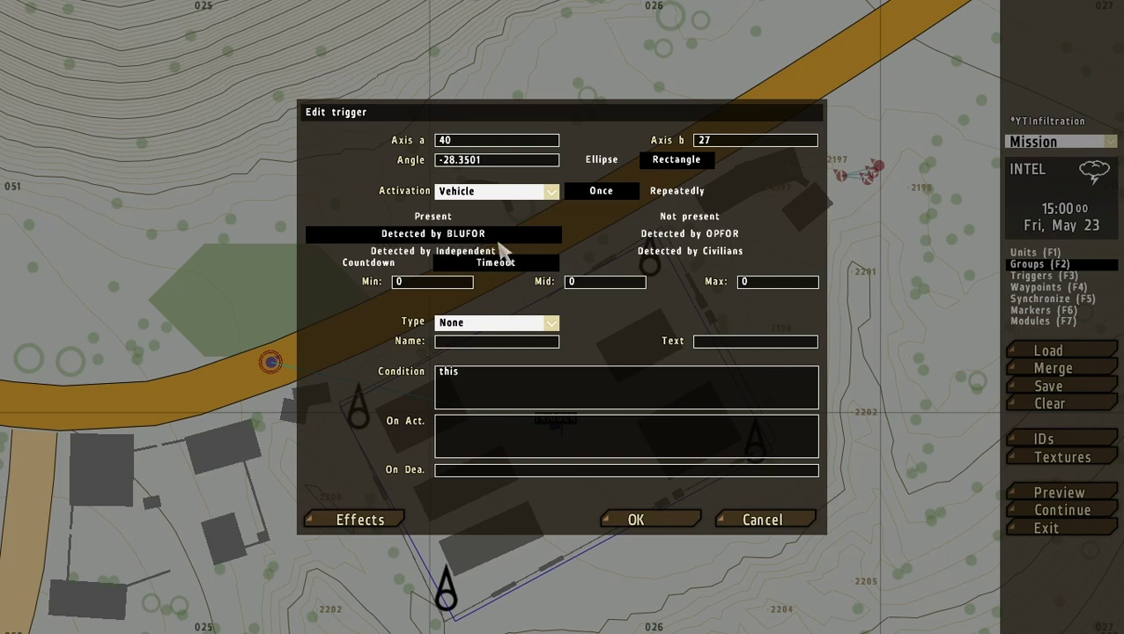
pyautogui.click(650, 236)
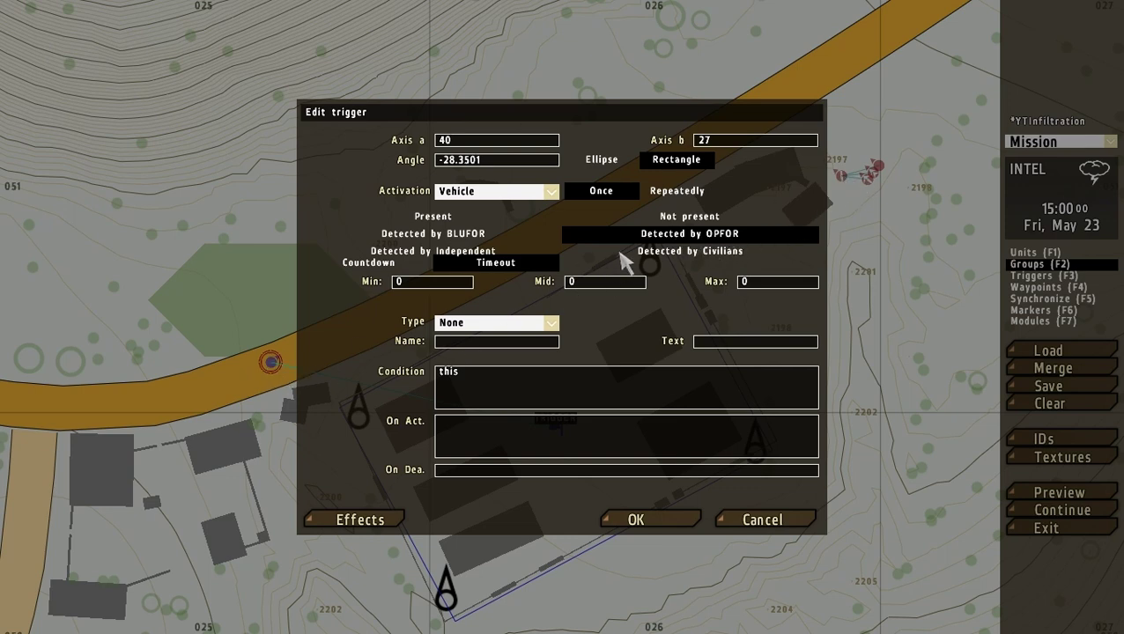
# Set the compound trigger's condition to Present and its timing mode to Countdown
pyautogui.click(436, 218)
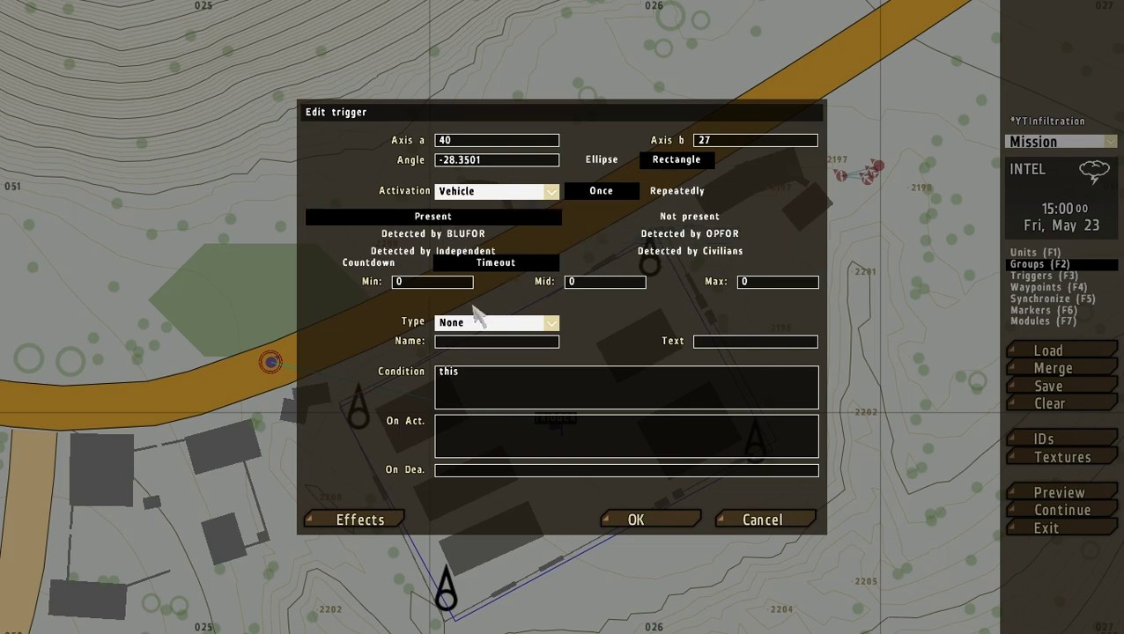
pyautogui.click(380, 264)
pyautogui.click(477, 262)
pyautogui.click(370, 264)
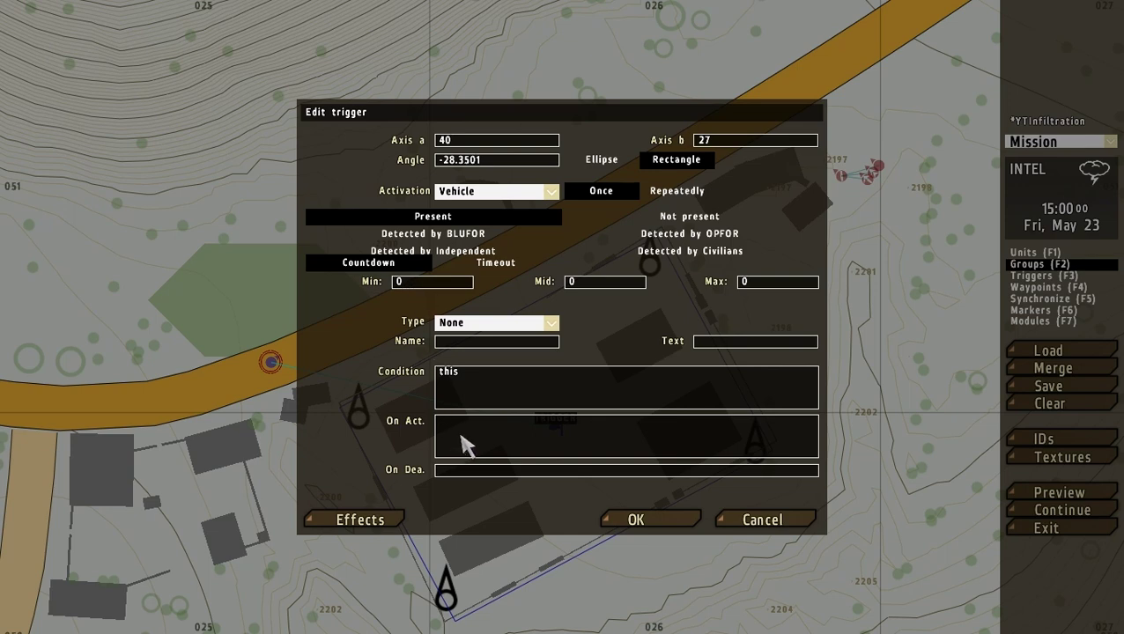
# Enter hint "HELLO"; as the trigger's On Act. code, confirm it, and test the mission in a preview
pyautogui.write('hint "HELLO";')
pyautogui.click(617, 518)
pyautogui.click(1048, 495)
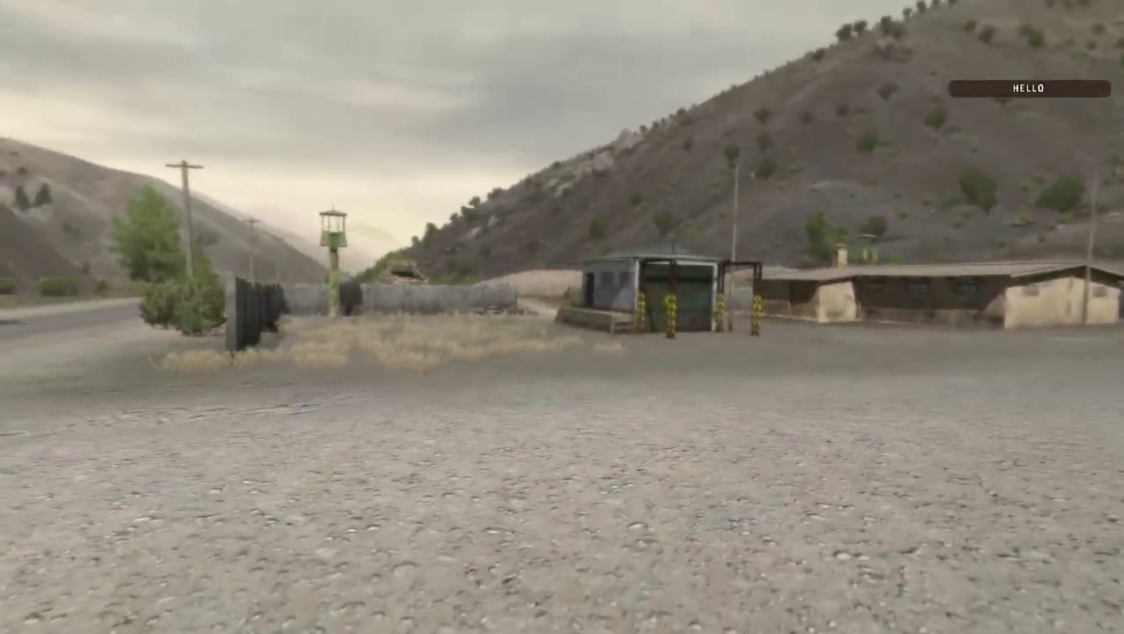
pyautogui.press('Escape')
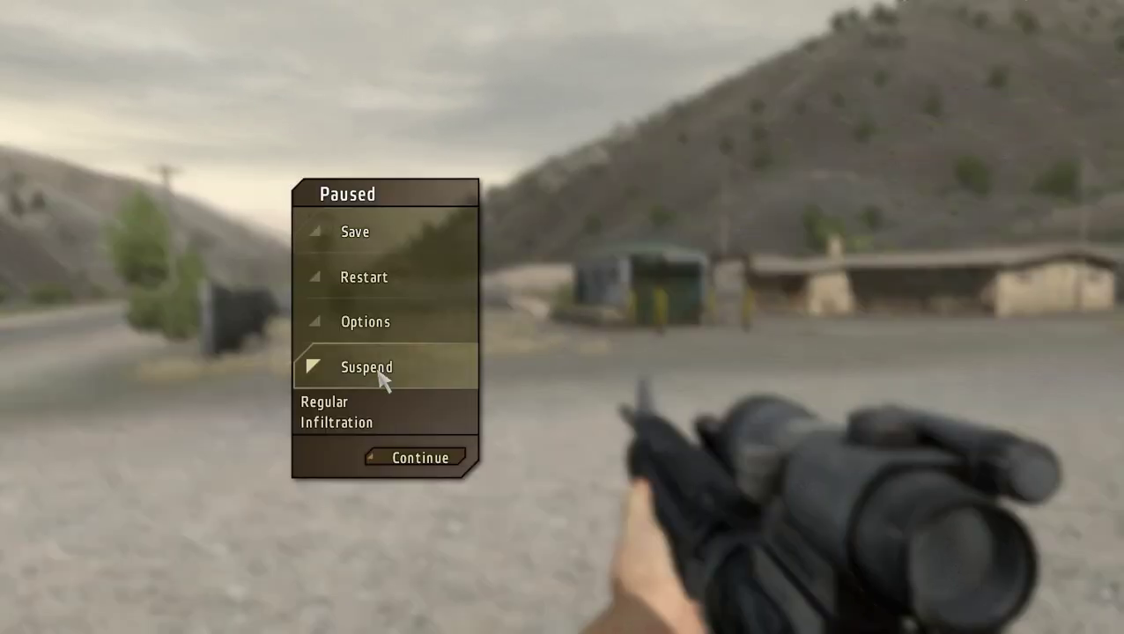
pyautogui.click(381, 374)
# Reopen the compound trigger and examine its On Act. code
pyautogui.scroll(3, 587, 432)
pyautogui.scroll(-3, 587, 436)
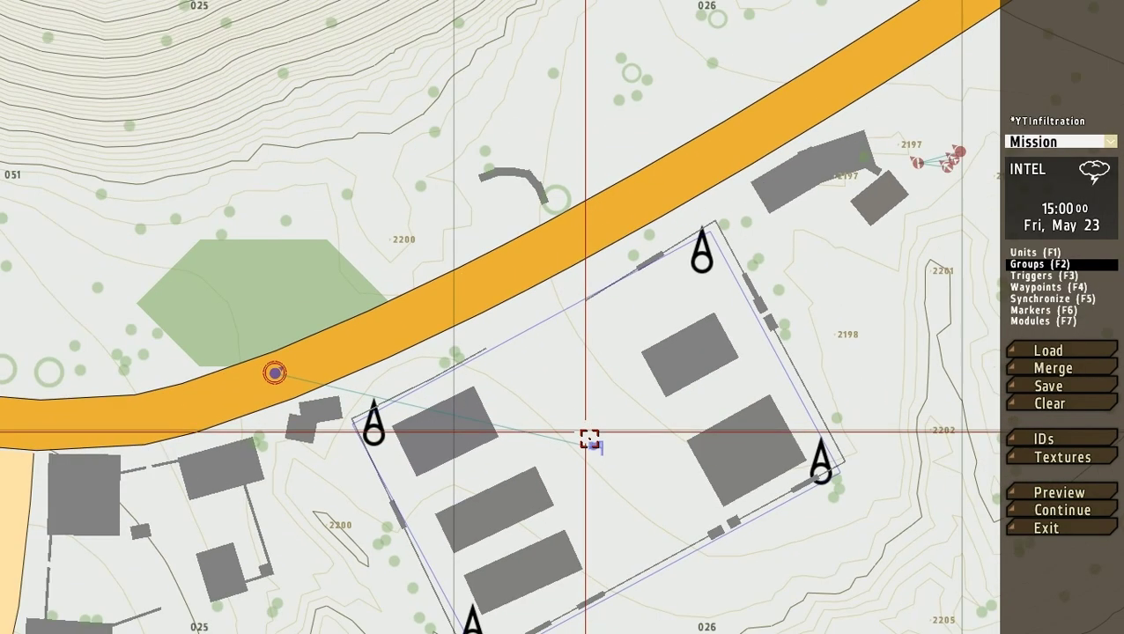
pyautogui.scroll(1, 587, 422)
pyautogui.doubleClick(587, 414)
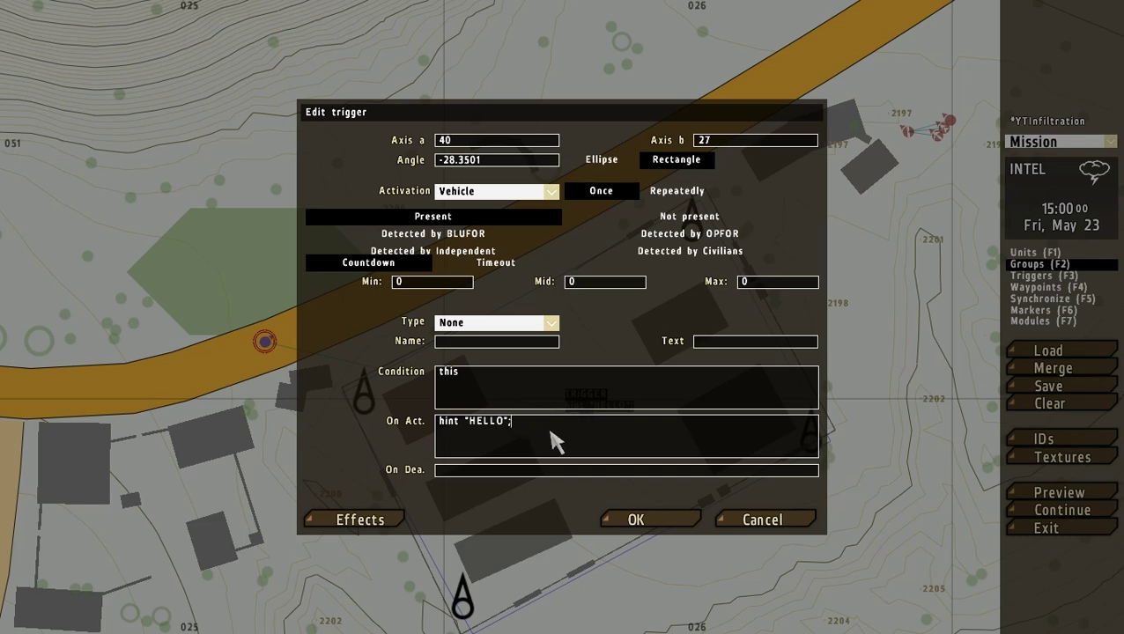
pyautogui.moveTo(540, 422); pyautogui.dragTo(439, 420)
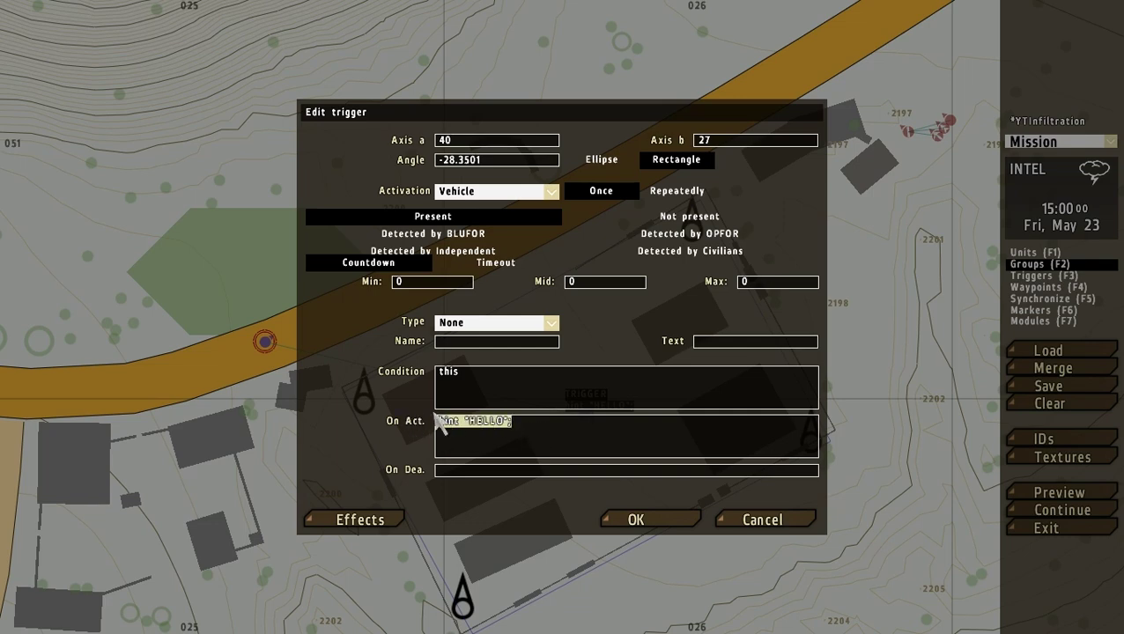
pyautogui.click(518, 421)
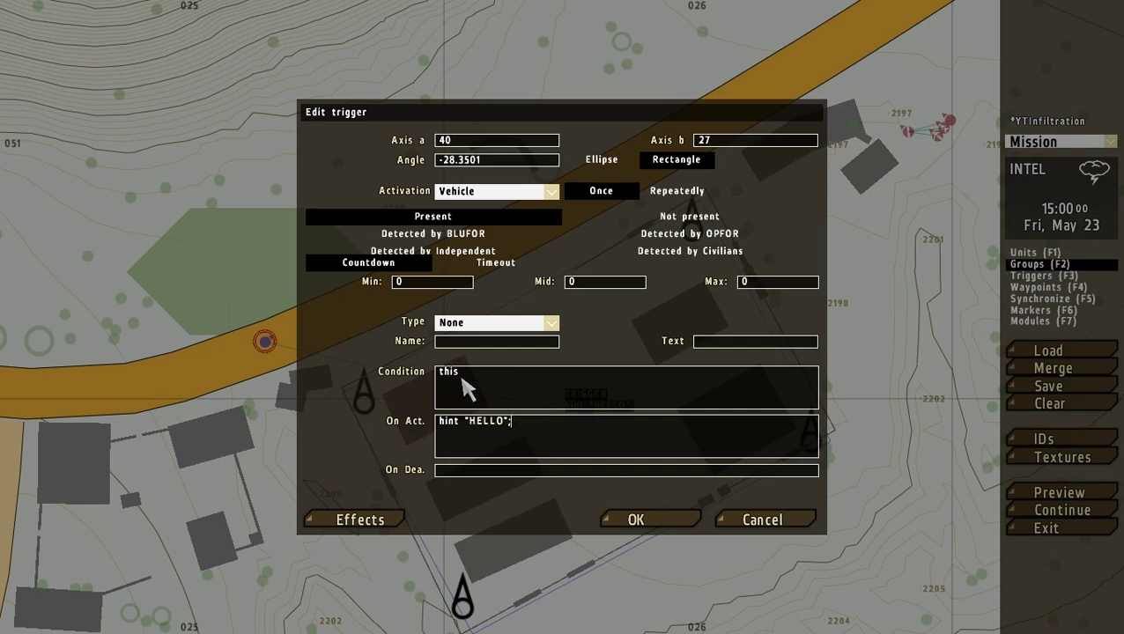
# Set the trigger's Countdown Min, Mid and Max to 5 and test the delay in a mission preview
pyautogui.click(394, 283)
pyautogui.press('Delete')
pyautogui.write('5')
pyautogui.press('Delete')
pyautogui.write('5')
pyautogui.click(745, 284)
pyautogui.press('Delete')
pyautogui.write('5')
pyautogui.click(635, 519)
pyautogui.click(1013, 492)
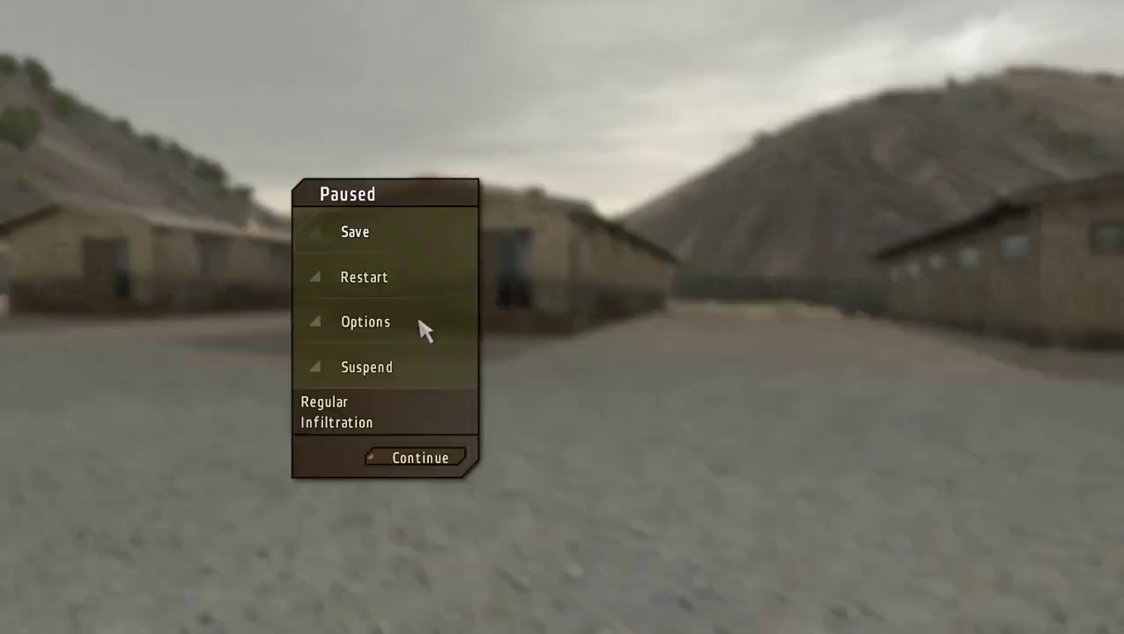
pyautogui.click(361, 366)
# Reopen the trigger and set its Countdown to Min 0, Mid 5 and Max 10
pyautogui.doubleClick(586, 414)
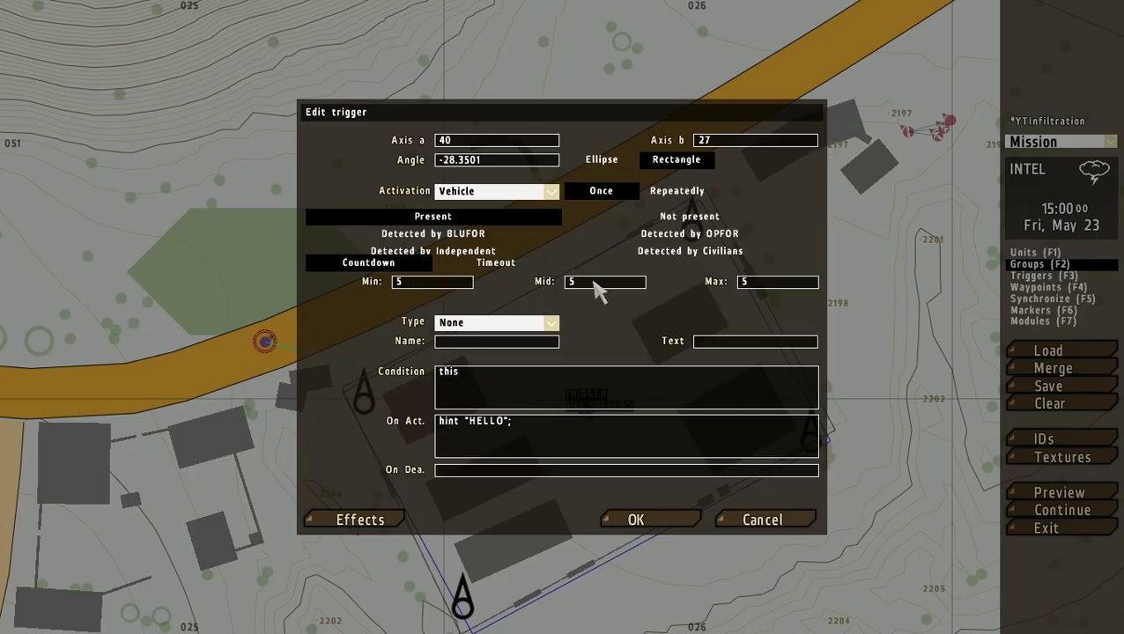
pyautogui.click(582, 284)
pyautogui.click(394, 283)
pyautogui.click(751, 284)
pyautogui.write('10')
pyautogui.click(401, 285)
pyautogui.click(578, 284)
pyautogui.click(396, 283)
pyautogui.click(579, 284)
pyautogui.write('5')
# Switch the trigger to Timeout with Min, Mid and Max at 5, and return it to Countdown
pyautogui.click(490, 264)
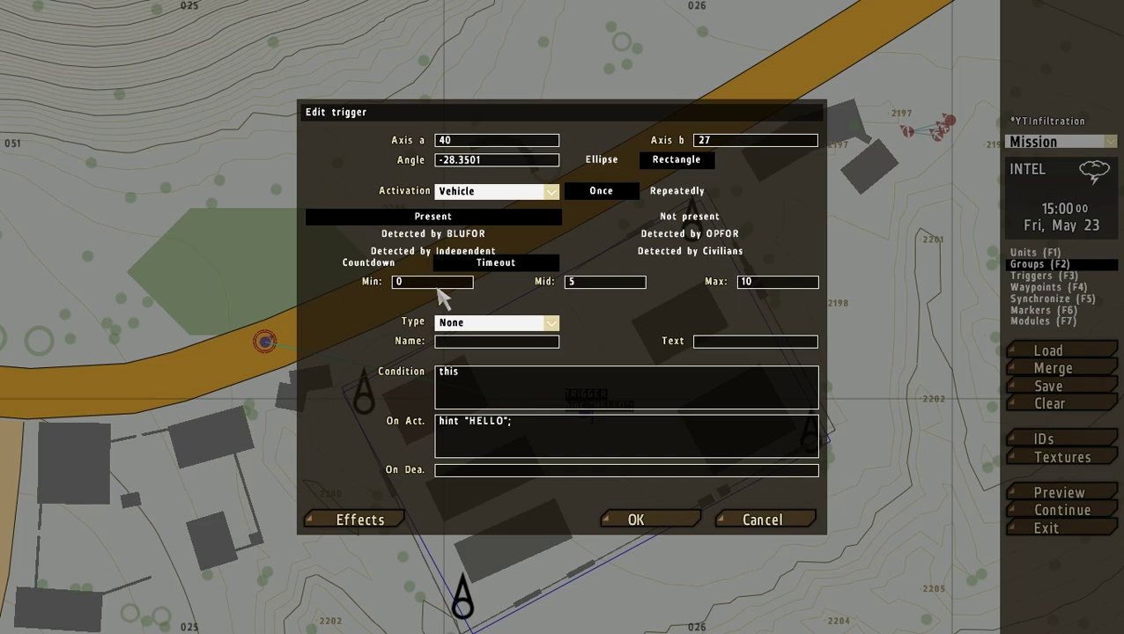
pyautogui.doubleClick(457, 284)
pyautogui.write('5')
pyautogui.click(385, 261)
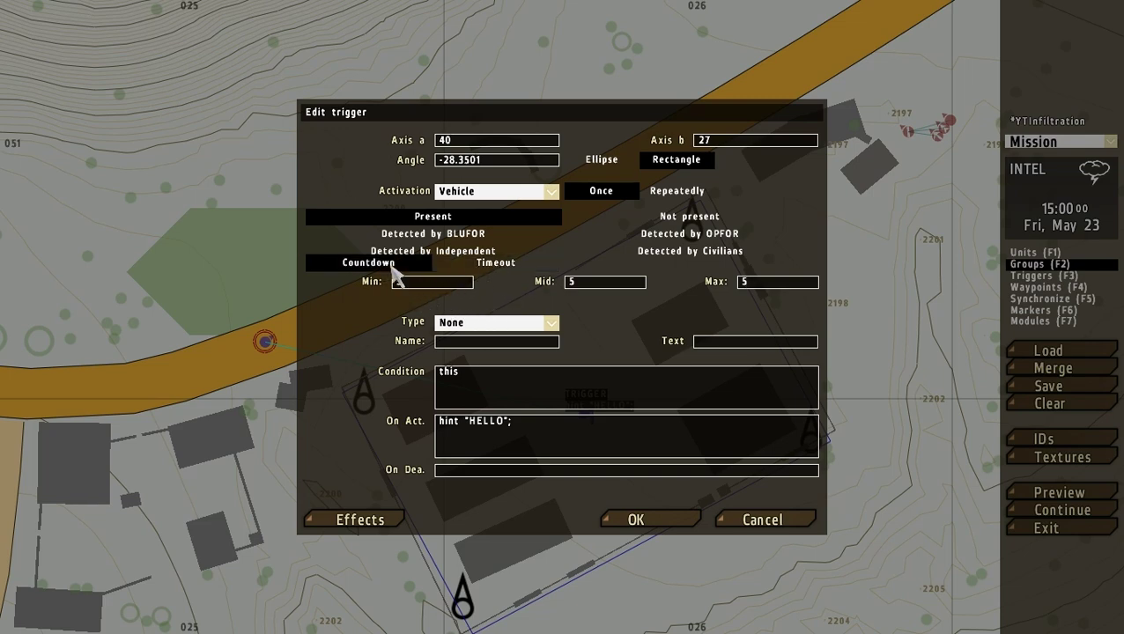
# Reset the trigger's Countdown Min, Mid and Max values to 0
pyautogui.click(403, 282)
pyautogui.write('0')
pyautogui.click(587, 286)
pyautogui.press('BackSpace')
pyautogui.write('0')
pyautogui.click(759, 285)
pyautogui.press('BackSpace')
pyautogui.write('0')
# Set the trigger's Type to End #1 and preview the mission through its debriefing
pyautogui.click(552, 324)
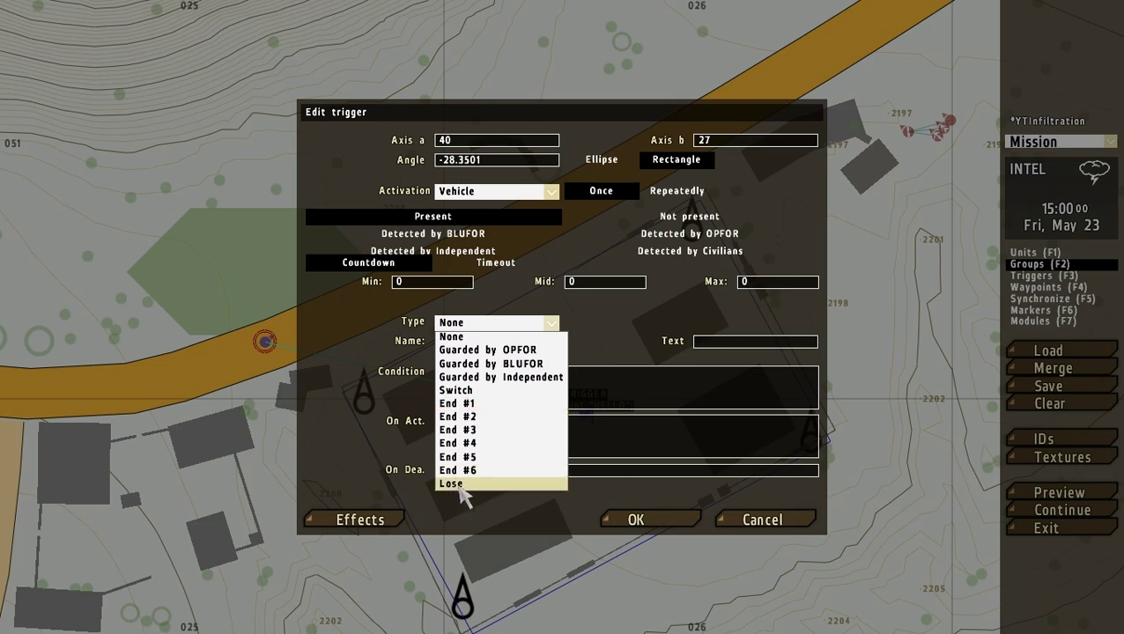
pyautogui.click(468, 405)
pyautogui.click(635, 518)
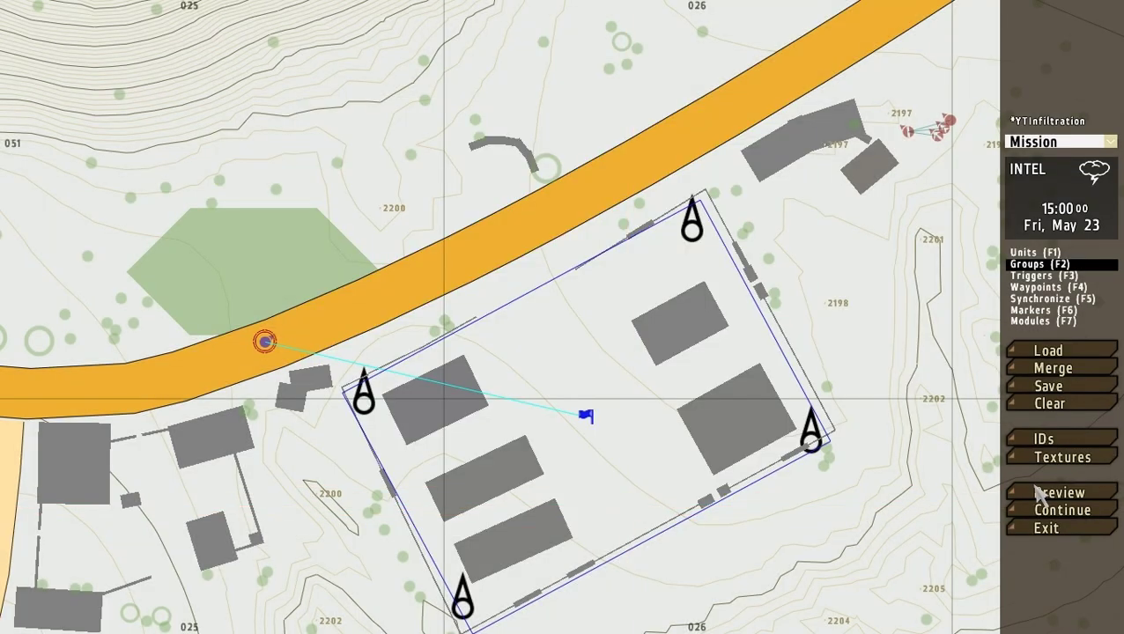
pyautogui.click(1038, 492)
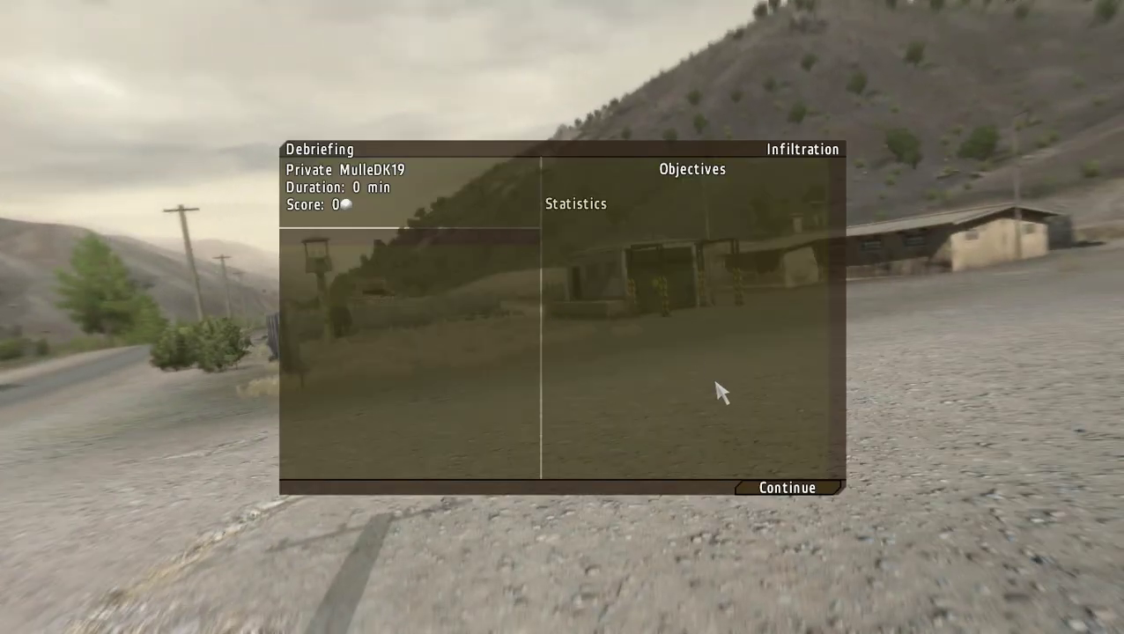
pyautogui.click(786, 487)
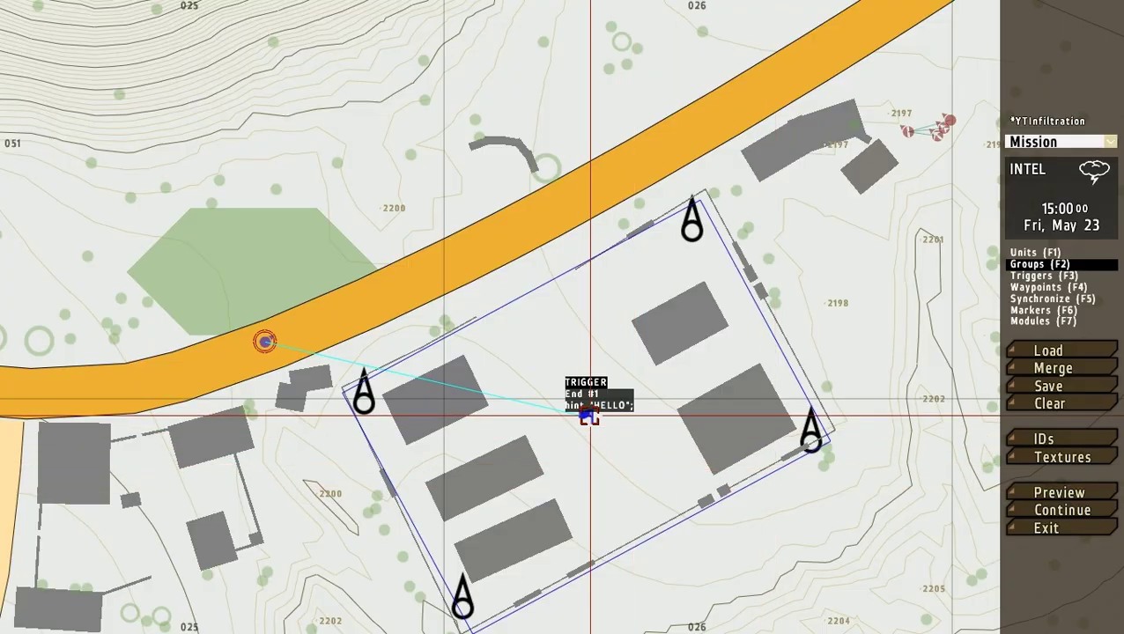
# Reopen the compound trigger and set its Type back to None
pyautogui.doubleClick(589, 416)
pyautogui.click(460, 324)
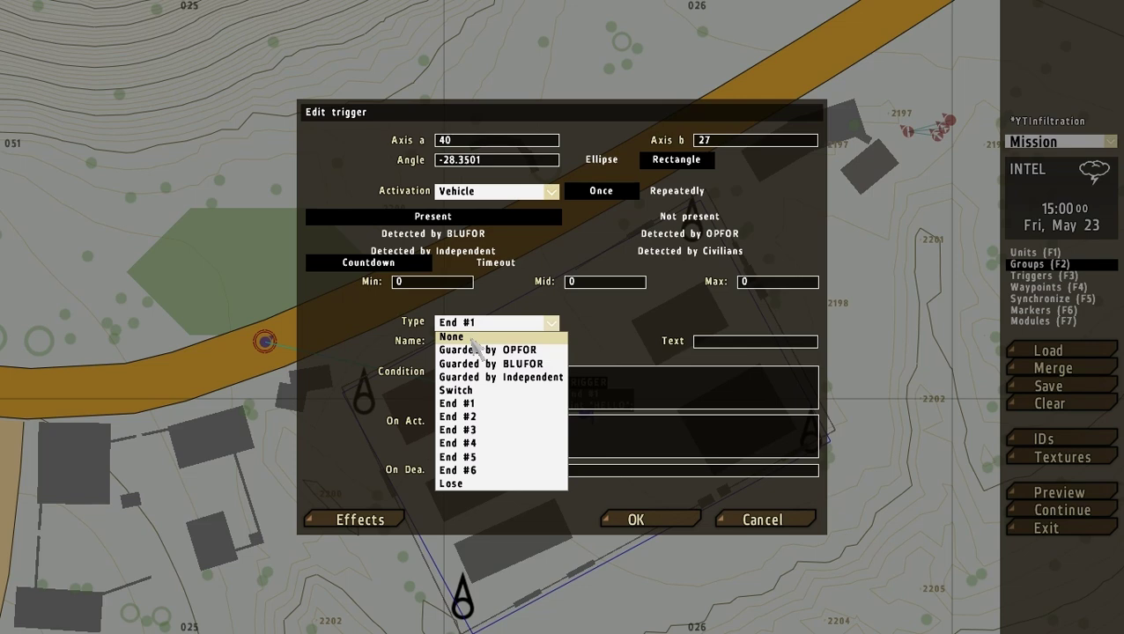
pyautogui.click(461, 339)
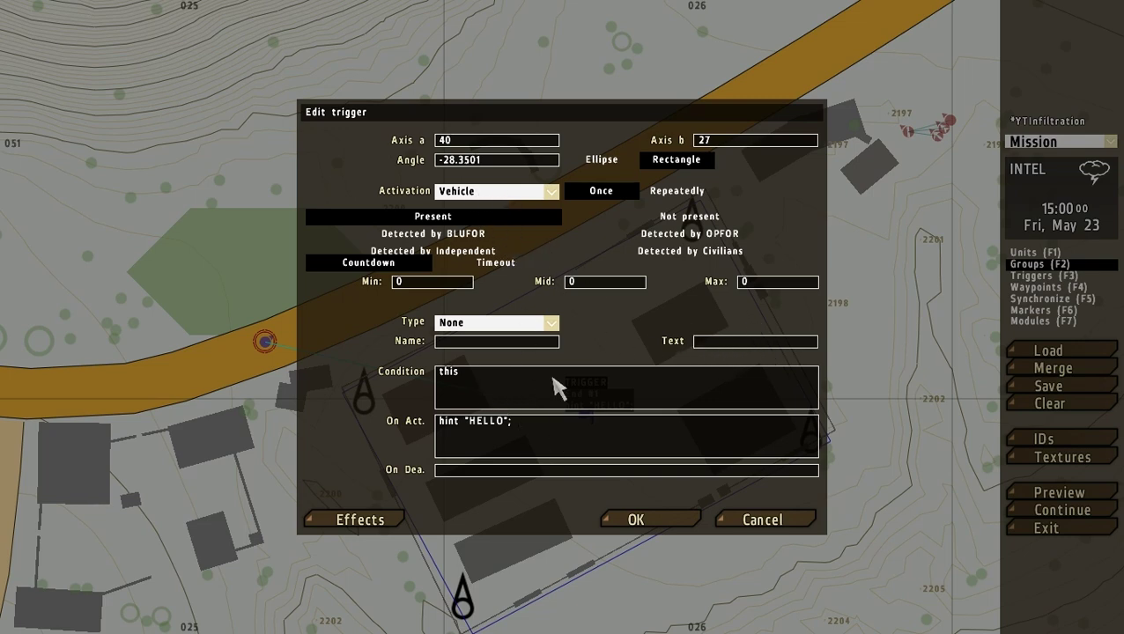
# Try !alive player as the trigger's Condition and restore the Condition to this
pyautogui.moveTo(521, 393); pyautogui.dragTo(384, 377)
pyautogui.moveTo(476, 390); pyautogui.dragTo(407, 371)
pyautogui.doubleClick(482, 382)
pyautogui.write('!alive player')
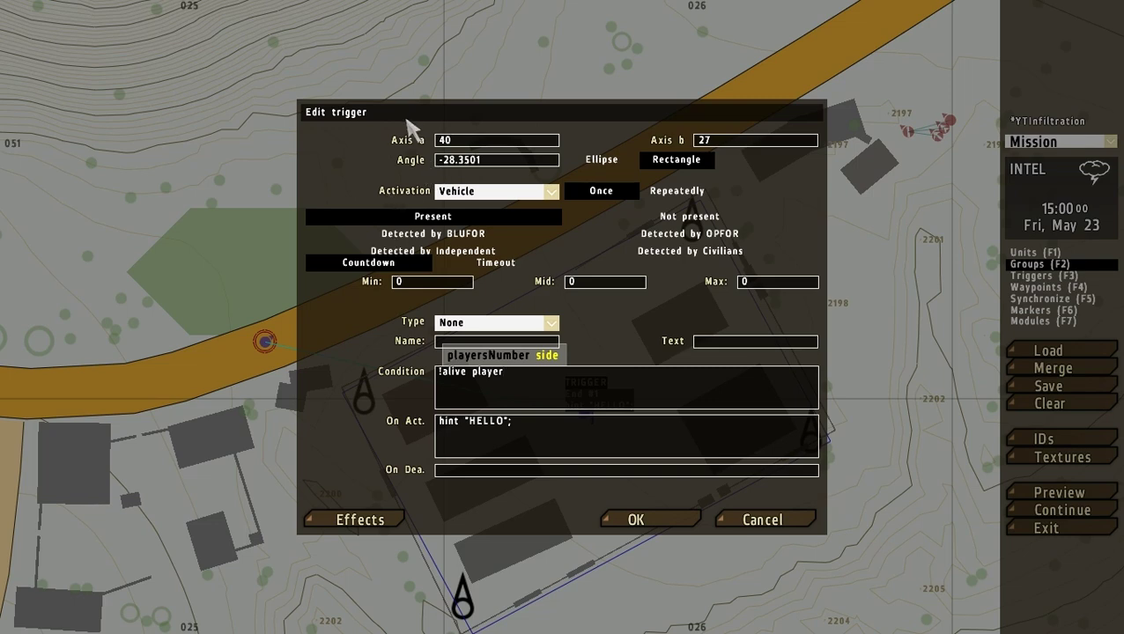
pyautogui.click(445, 389)
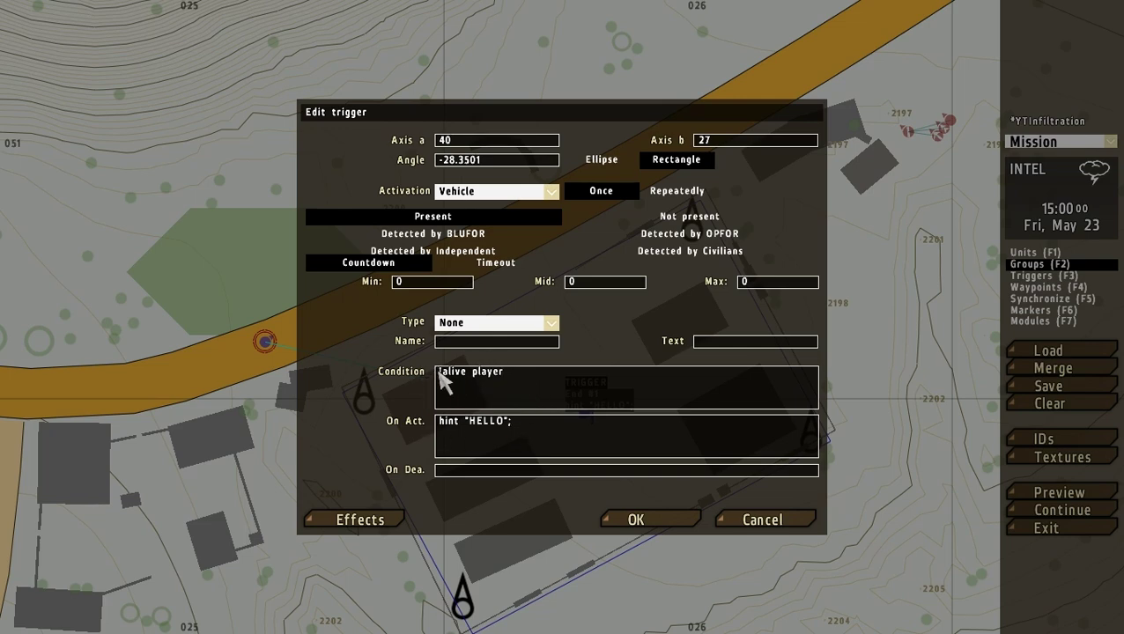
pyautogui.moveTo(528, 385); pyautogui.dragTo(398, 377)
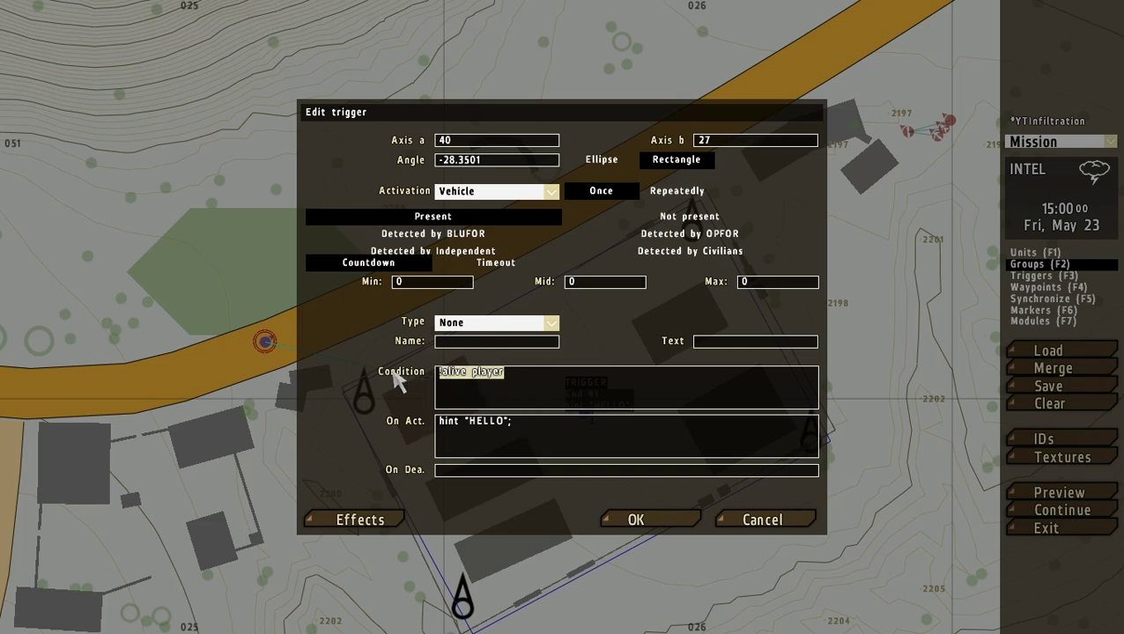
pyautogui.write('this')
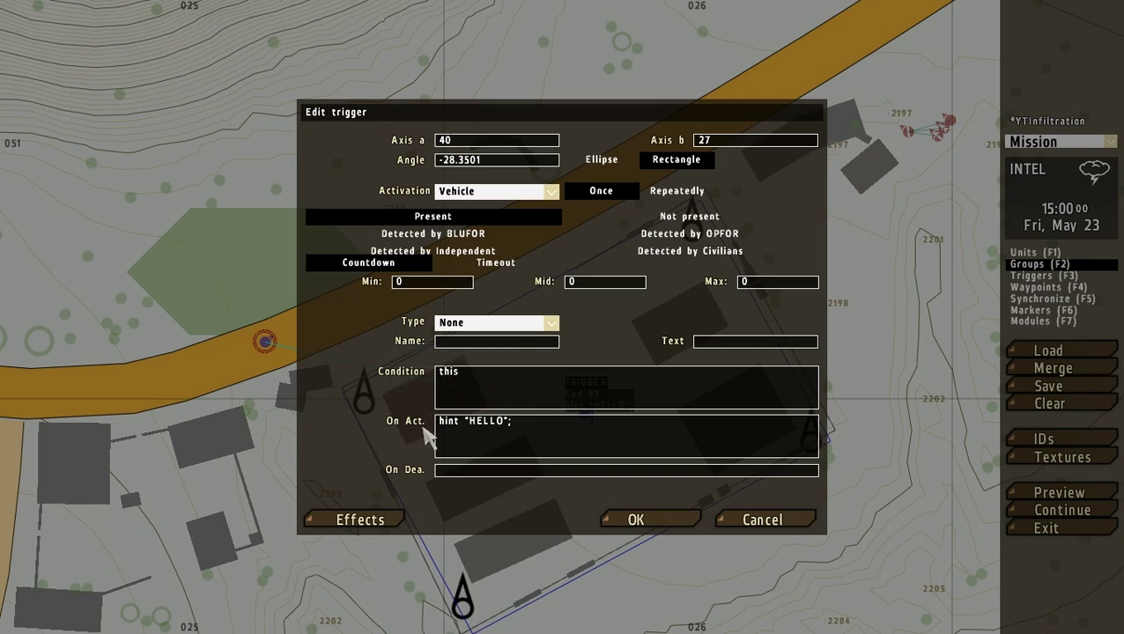
# Clear the trigger's On Act. code, leave its Type at None, and confirm the trigger
pyautogui.moveTo(441, 427); pyautogui.dragTo(532, 428)
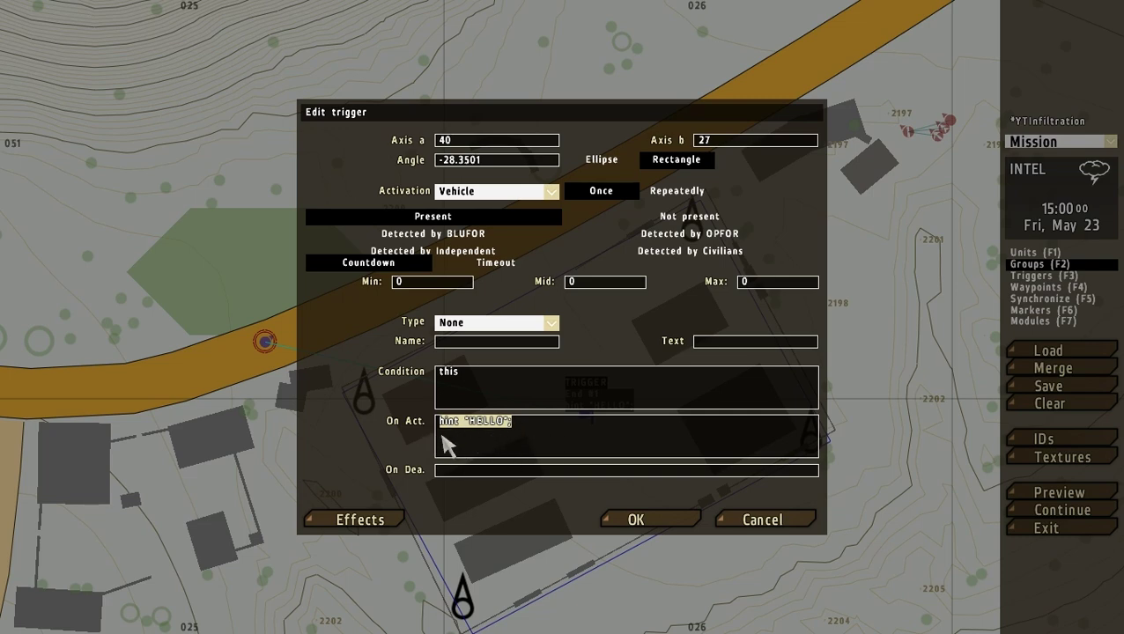
pyautogui.press('Delete')
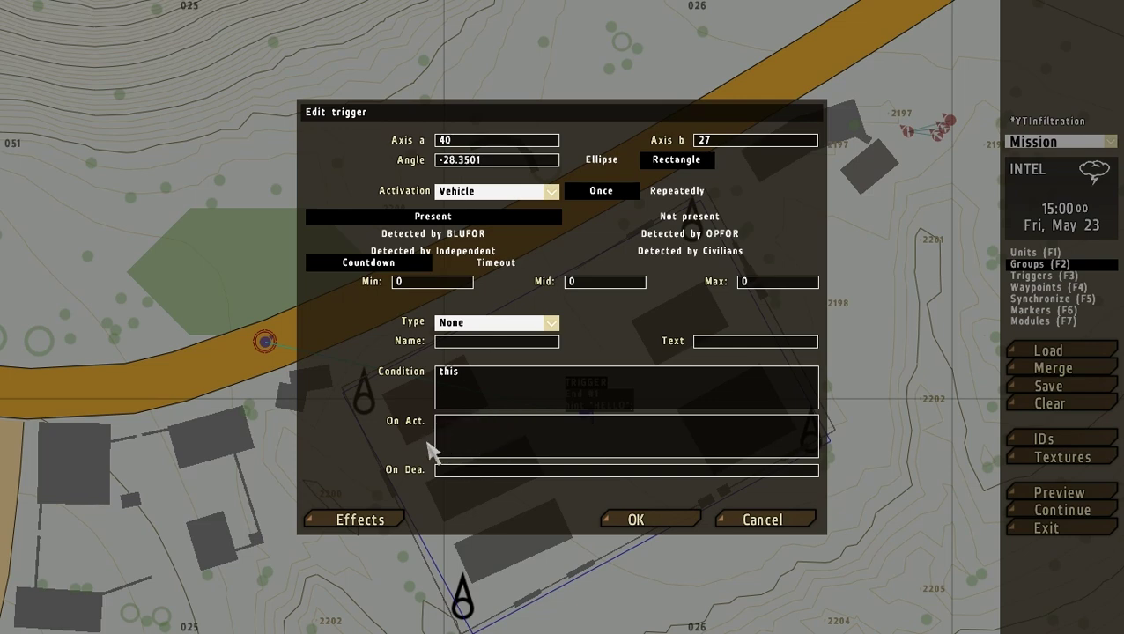
pyautogui.click(441, 470)
pyautogui.click(465, 447)
pyautogui.click(465, 325)
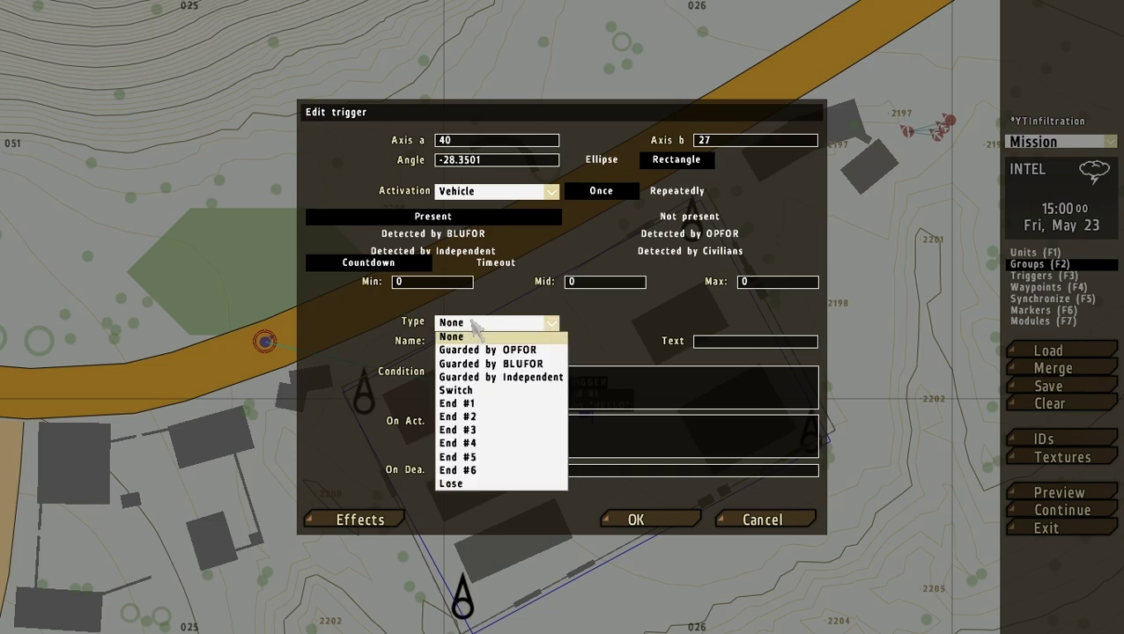
pyautogui.click(475, 329)
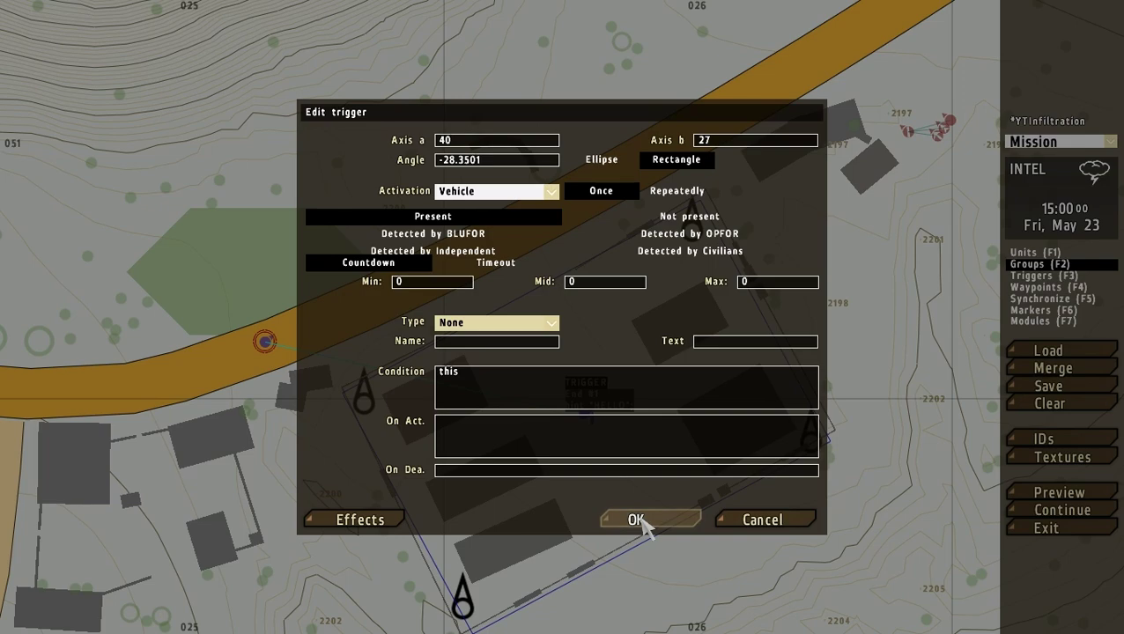
pyautogui.click(646, 523)
pyautogui.scroll(-2, 632, 429)
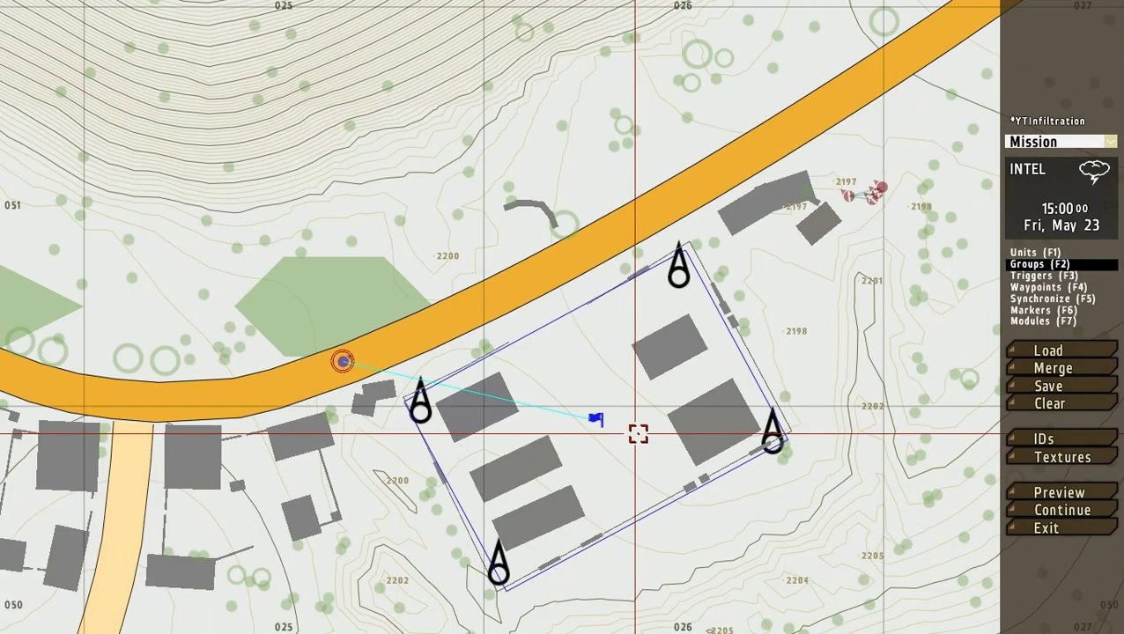